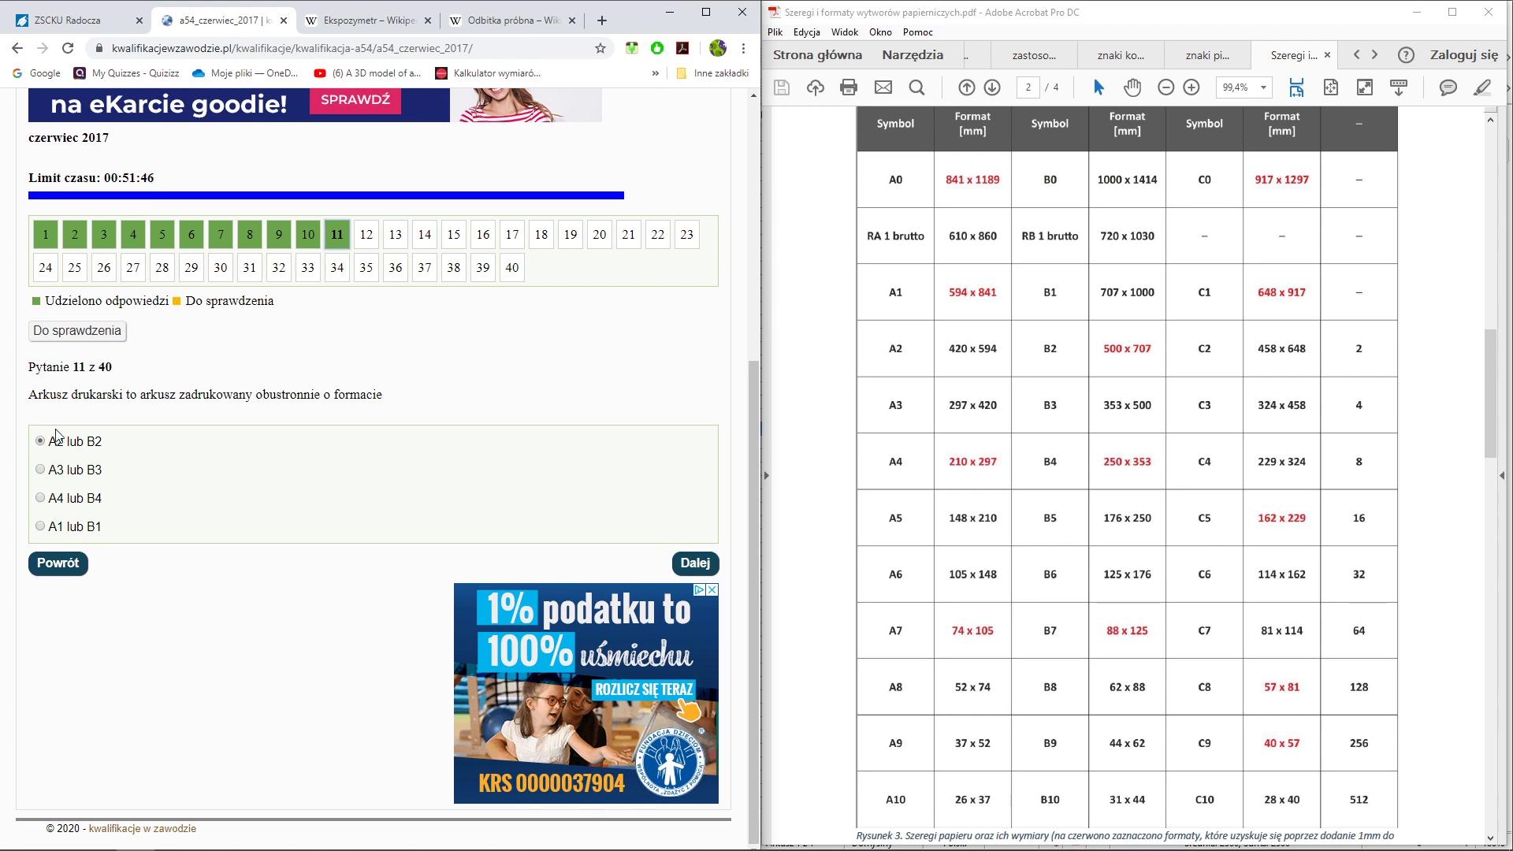
Move on to question 12, answer it with "rastrowanie", and go to question 13
click(693, 563)
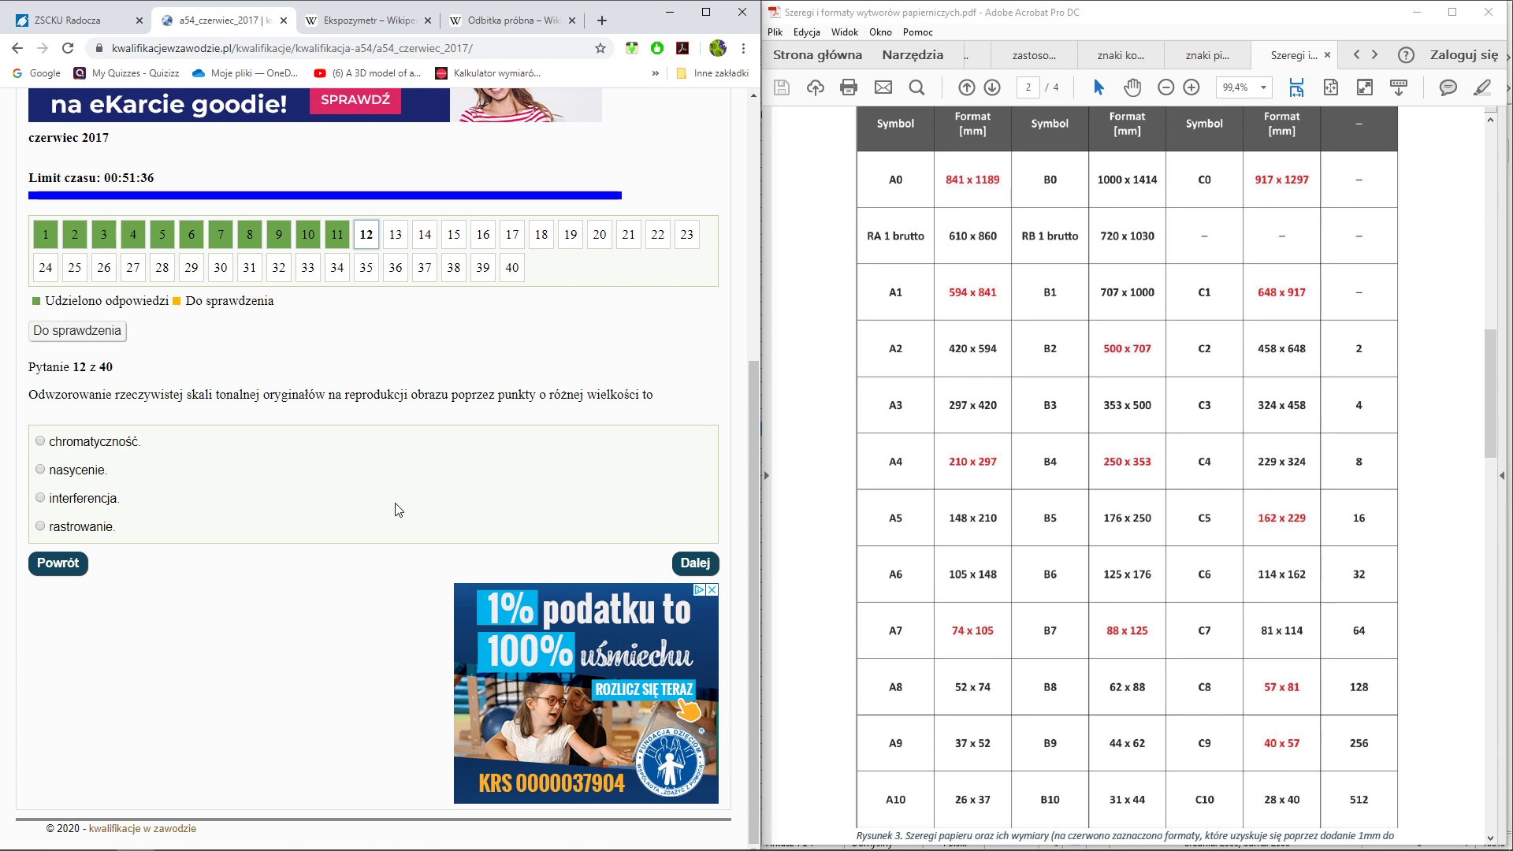
click(115, 530)
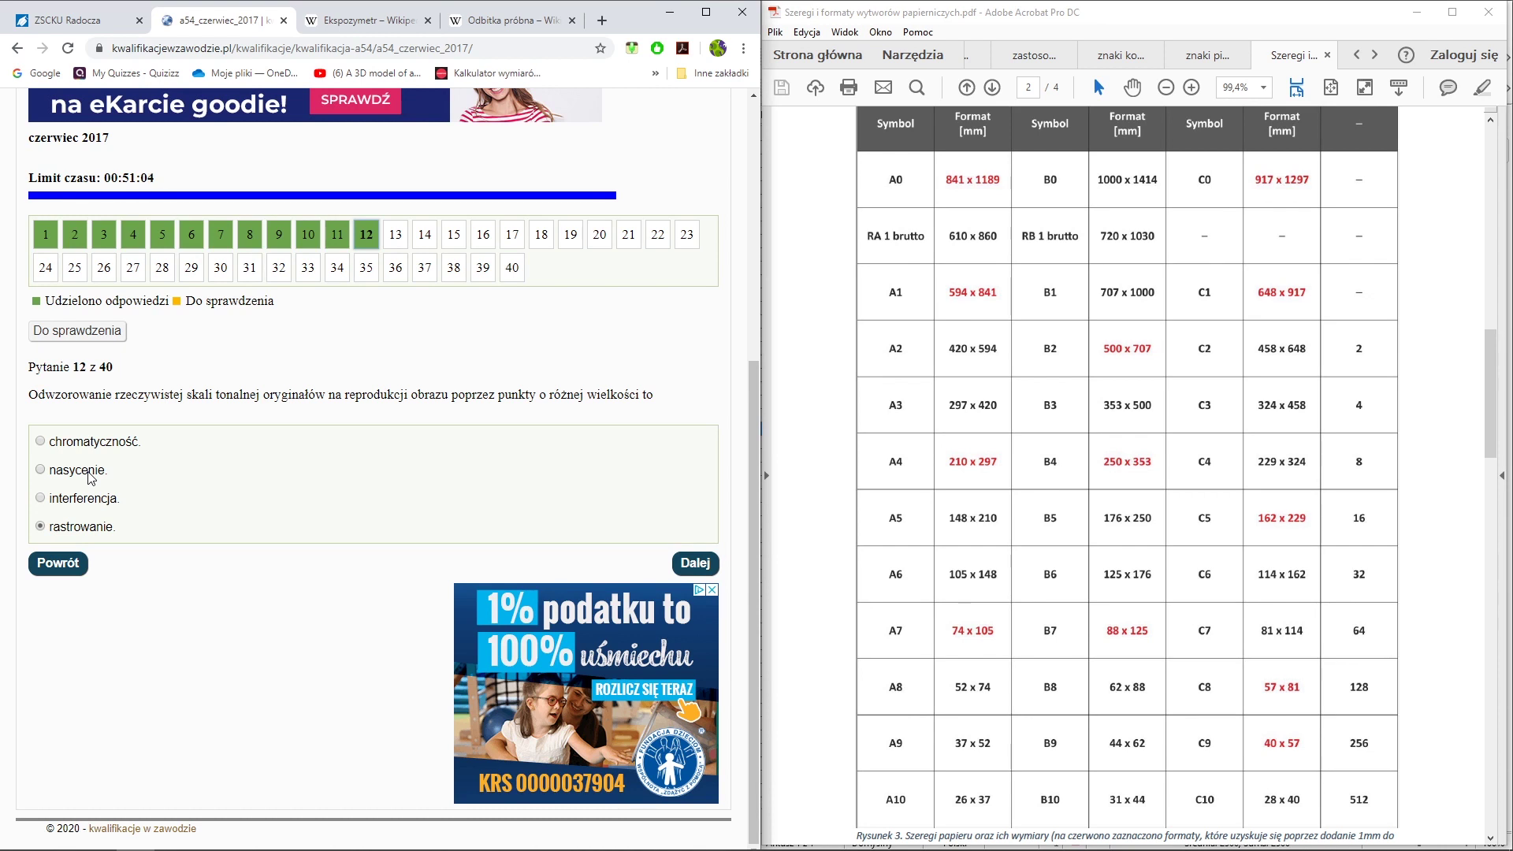
click(695, 563)
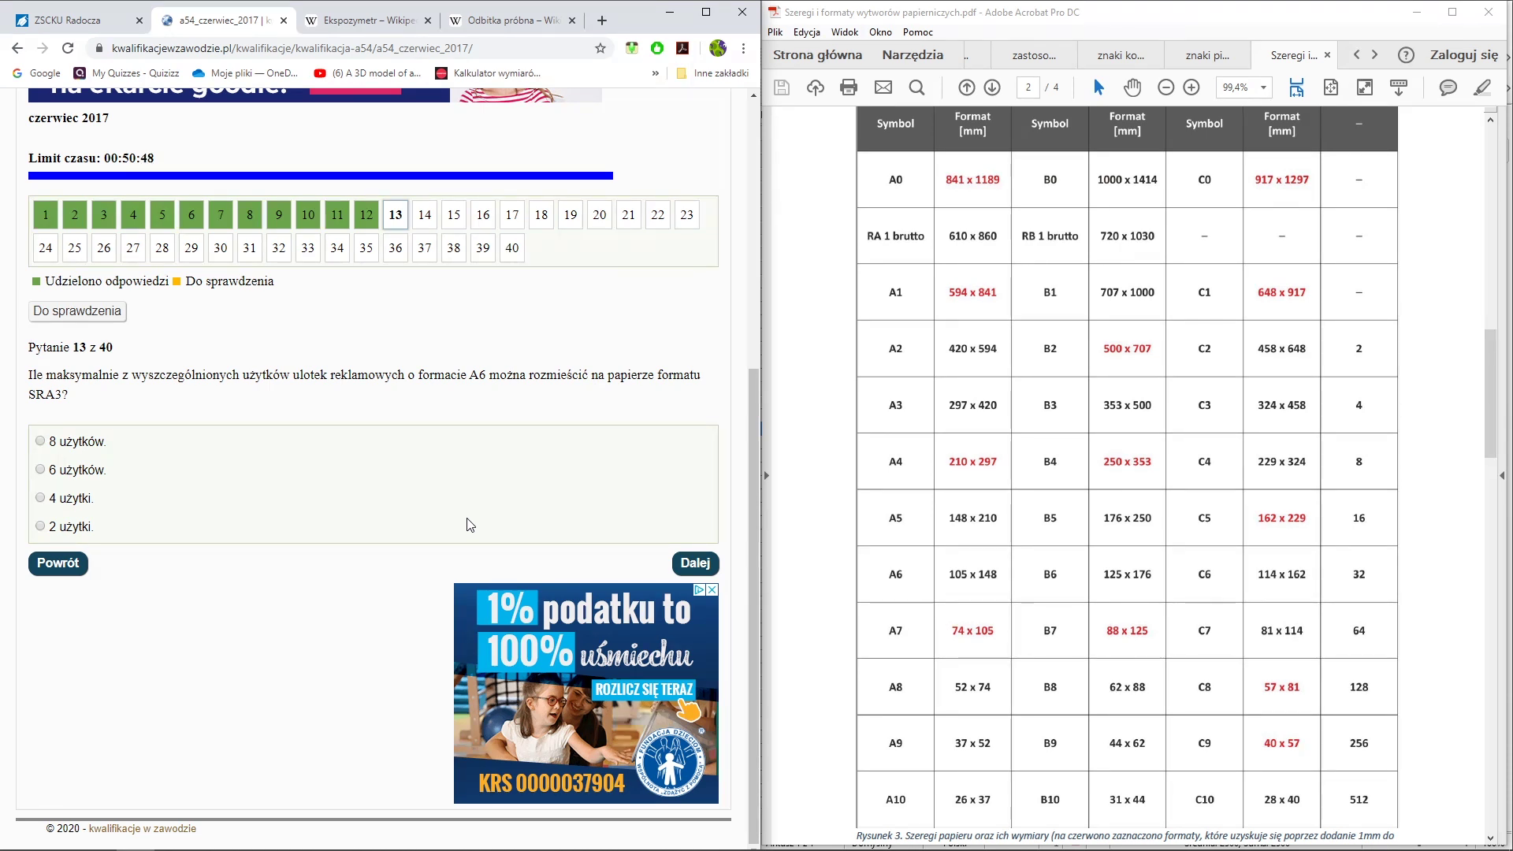
Check the A6 on SRA3 calculation in the LibreOffice Calc spreadsheet, answer question 13 with "8 użytków", and continue
key(alt+Tab)
key(alt+Tab)
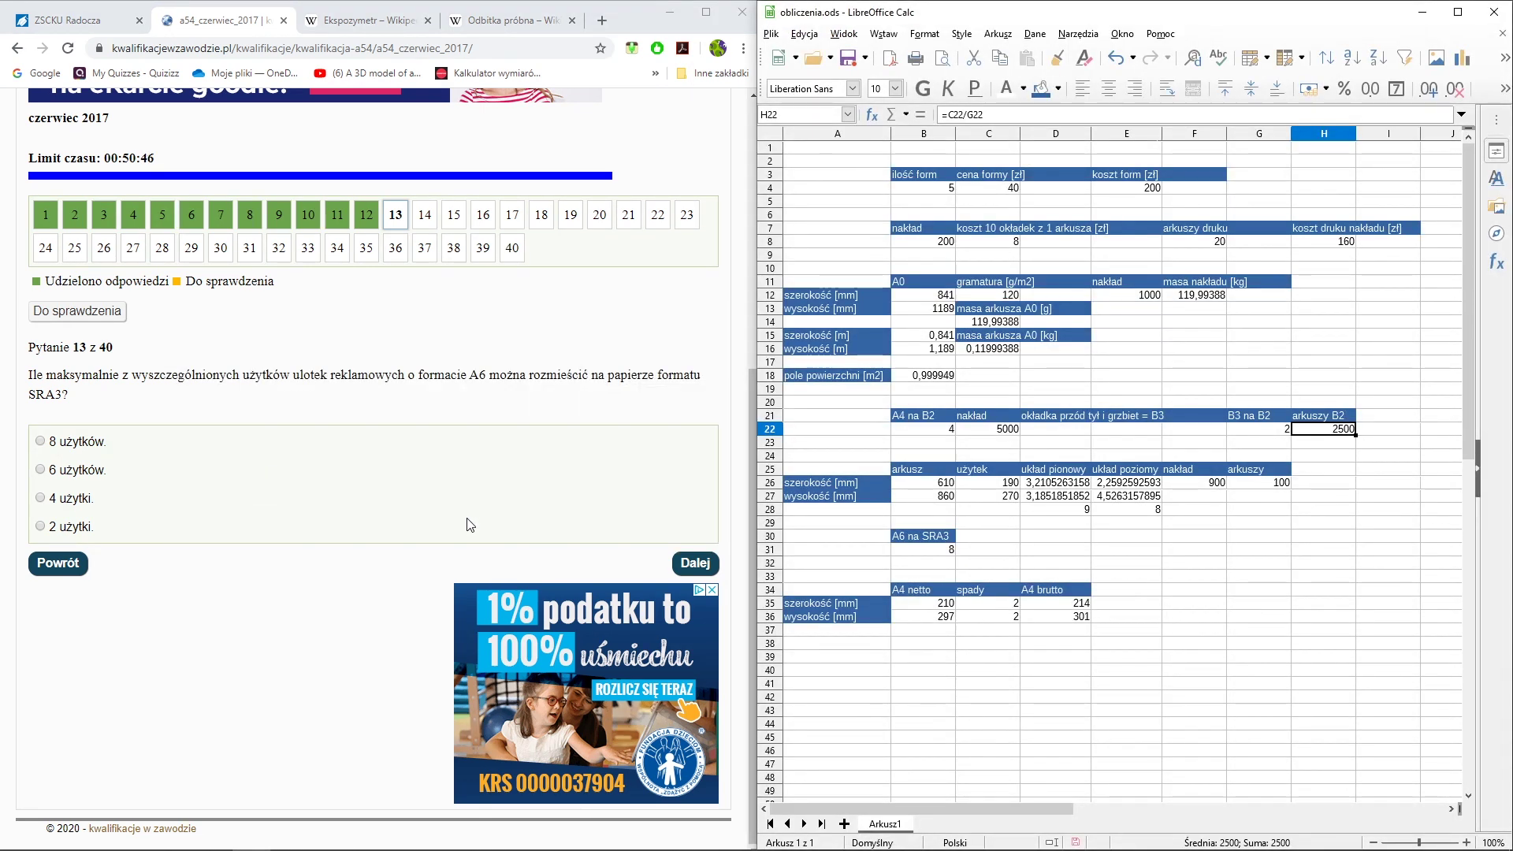
click(901, 552)
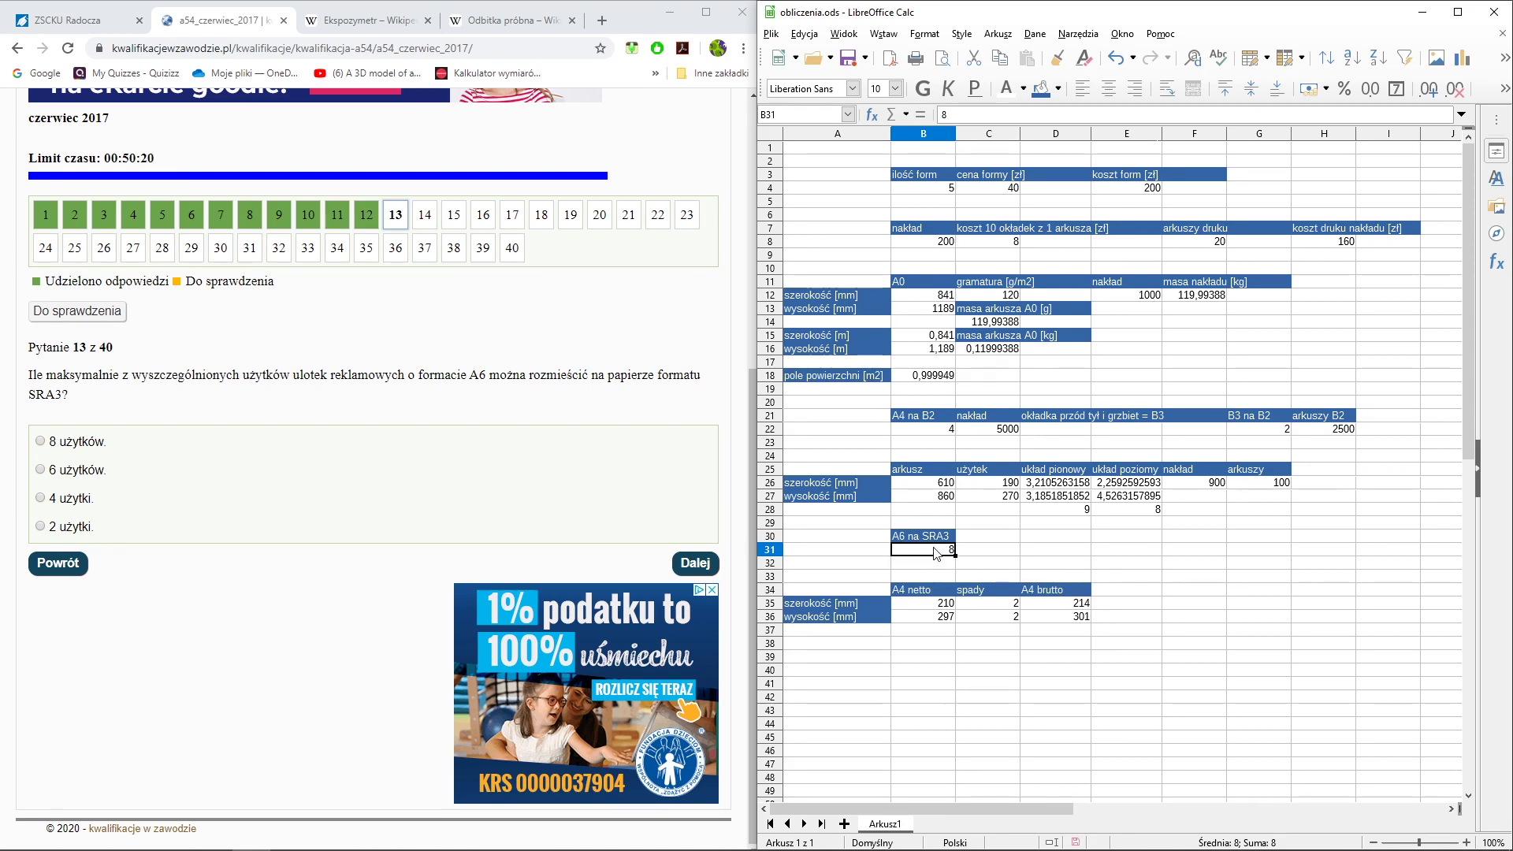
click(79, 443)
click(684, 561)
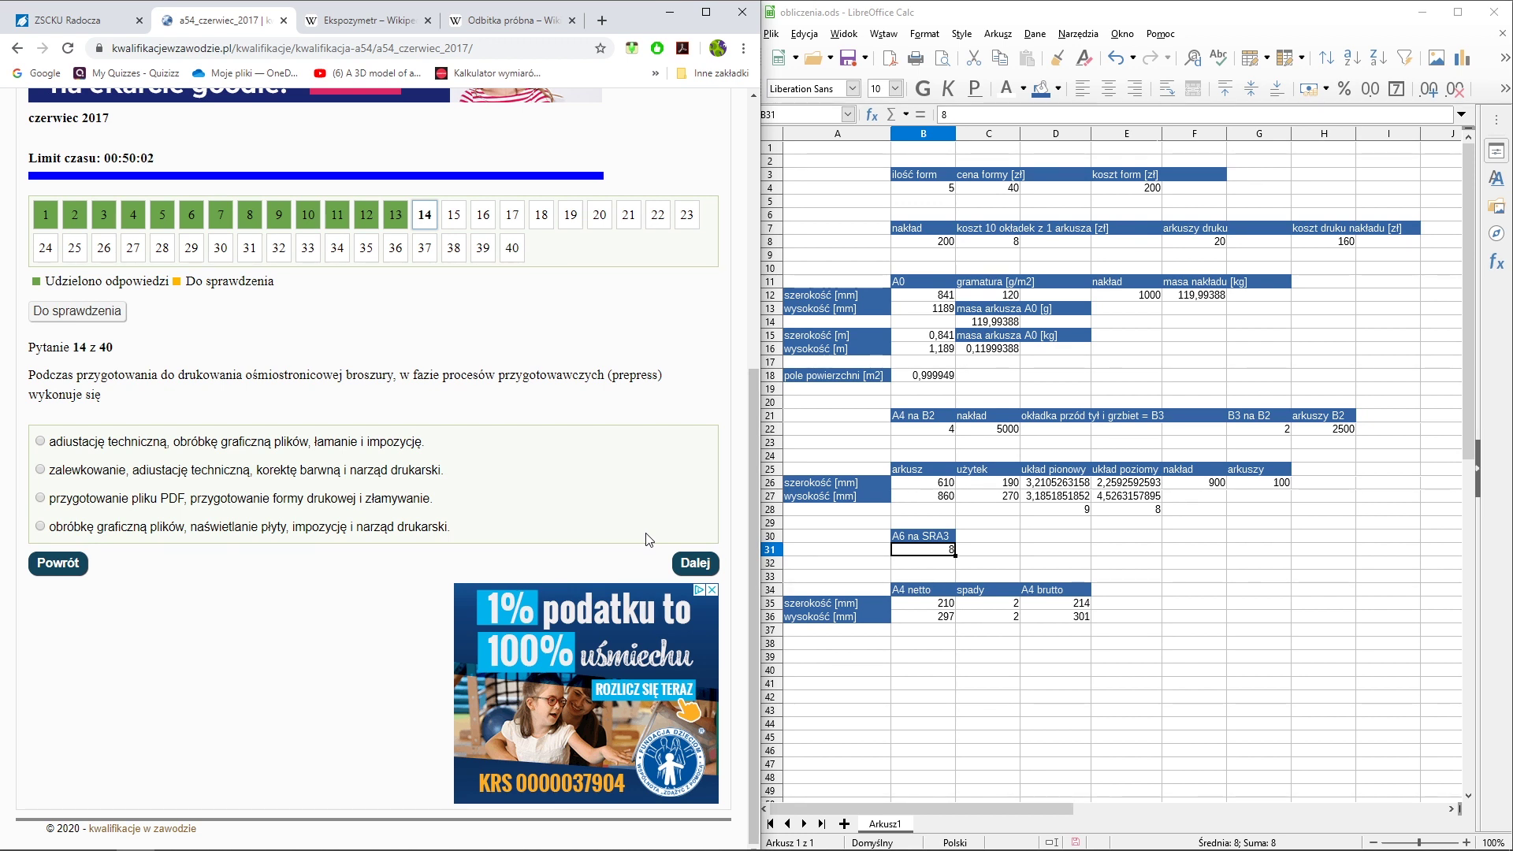
Answer question 14 with "adiustację techniczną, obróbkę graficzną plików, łamanie i impozycję" and question 15 with "odbitkę próbną (proof)"
click(352, 442)
click(697, 569)
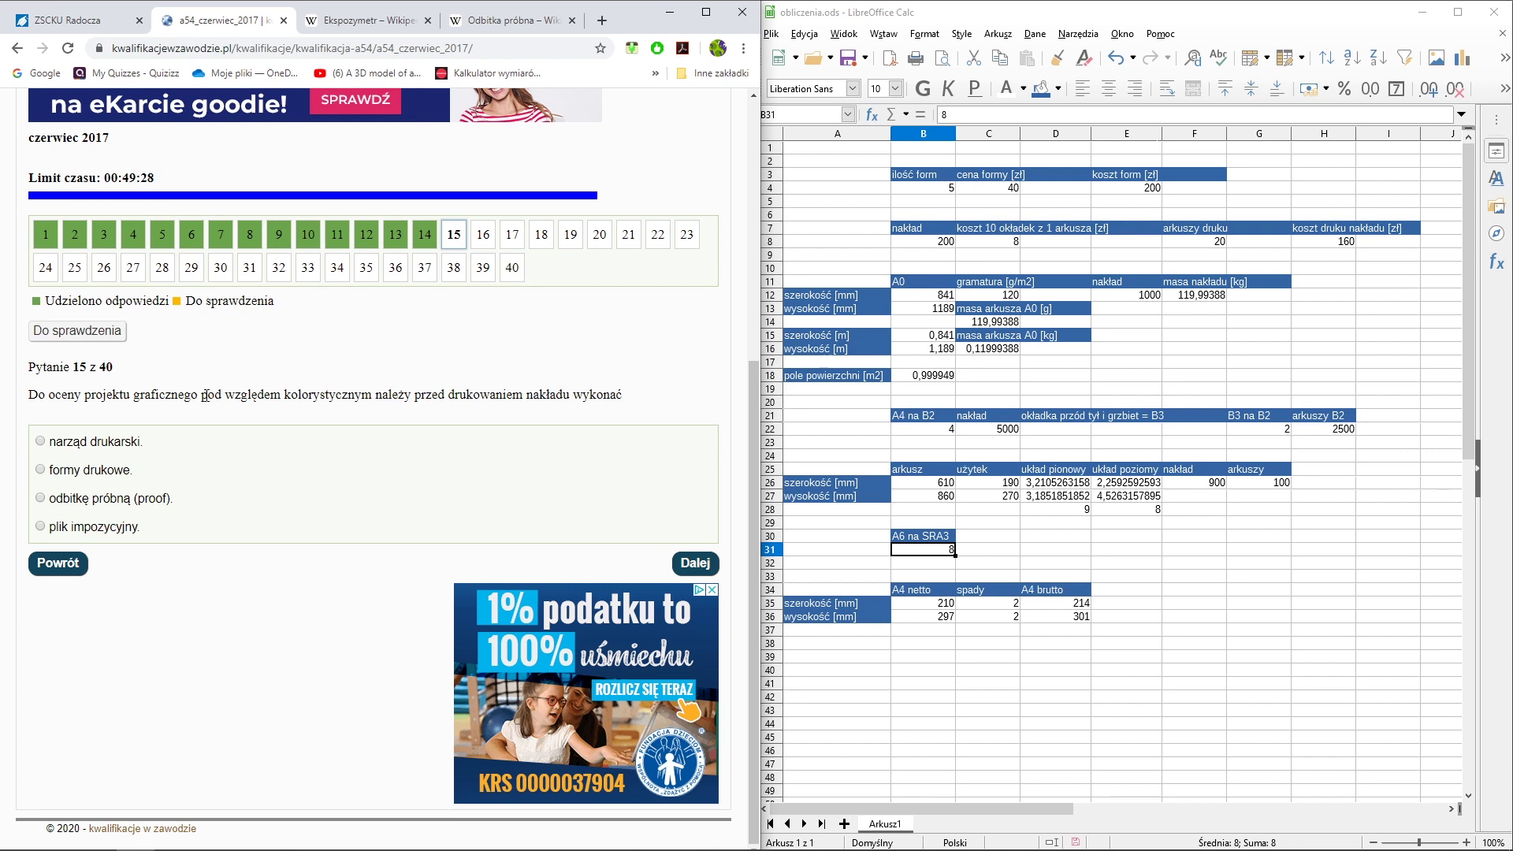
drag(87, 394, 377, 397)
click(340, 469)
click(112, 504)
click(685, 564)
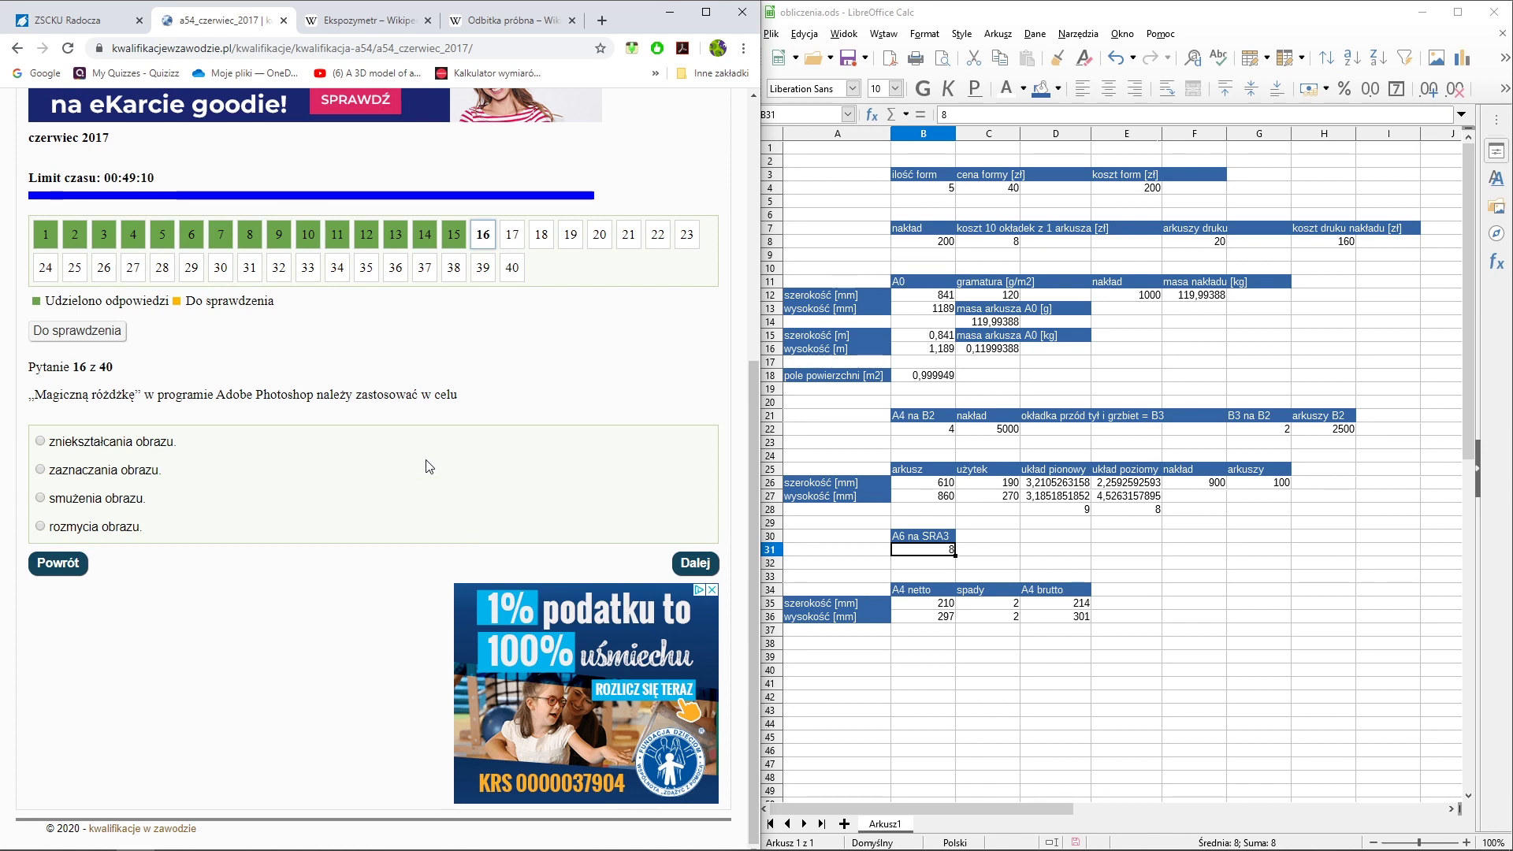
Switch to Photoshop, select the upper sky beside the cable with the Magic Wand in the cable car photo, and deselect it
key(alt+Tab)
key(alt+Tab)
key(alt+Tab)
key(alt+Tab)
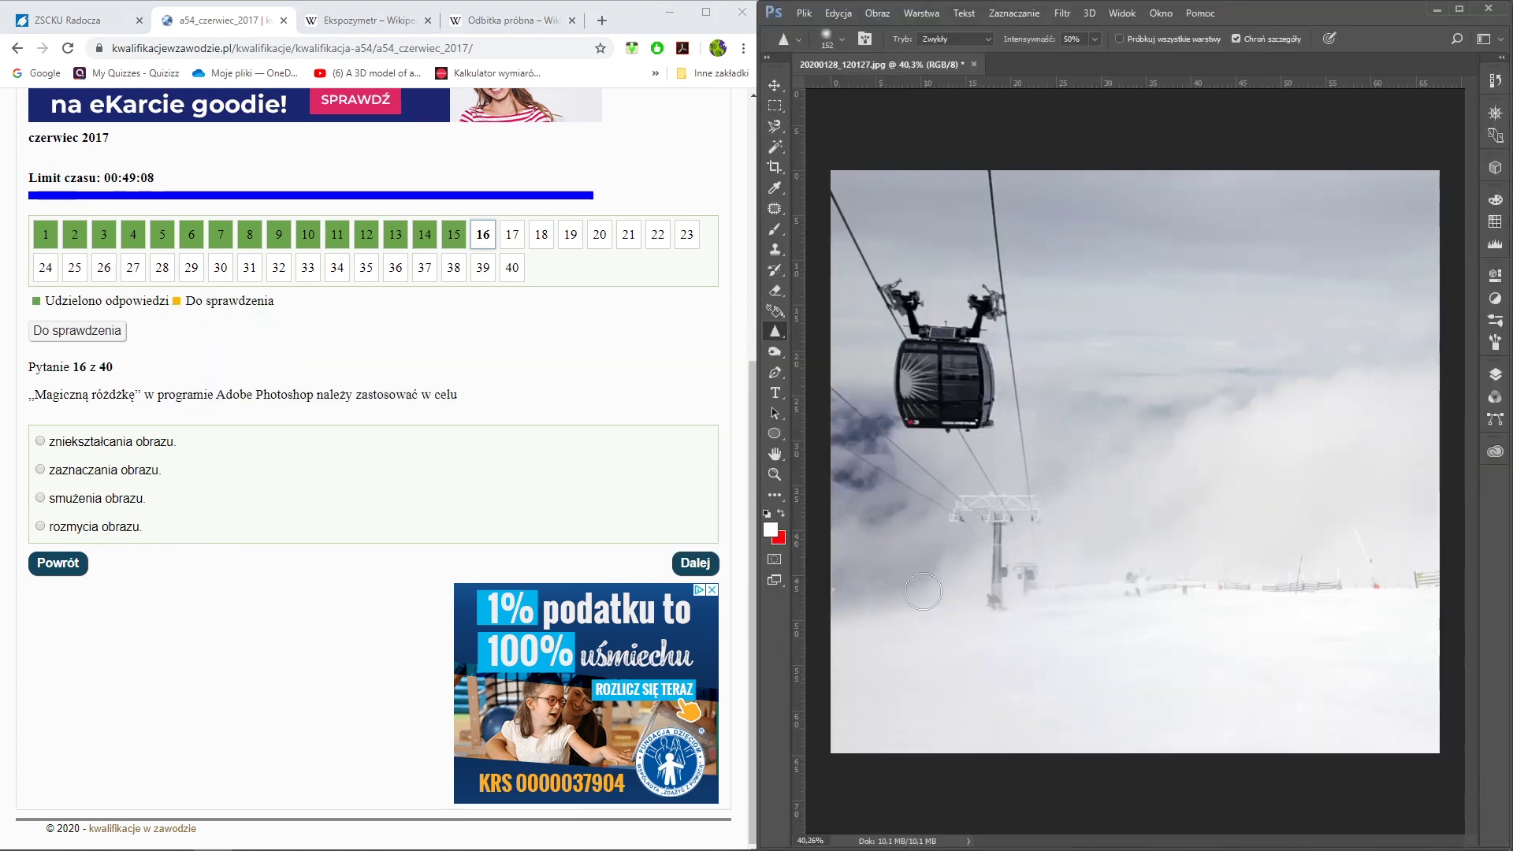
click(774, 105)
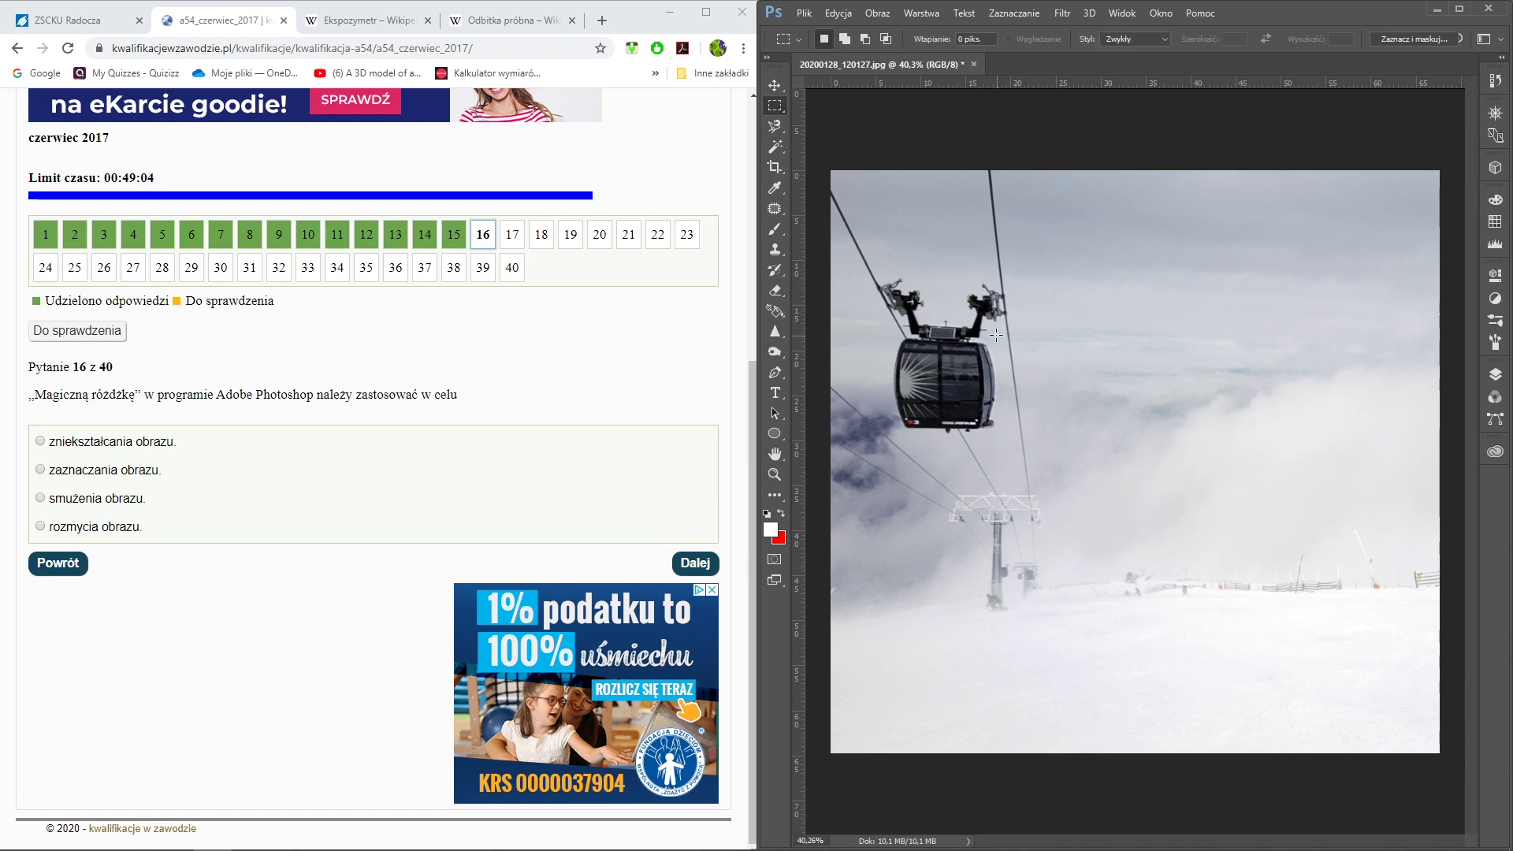
click(775, 146)
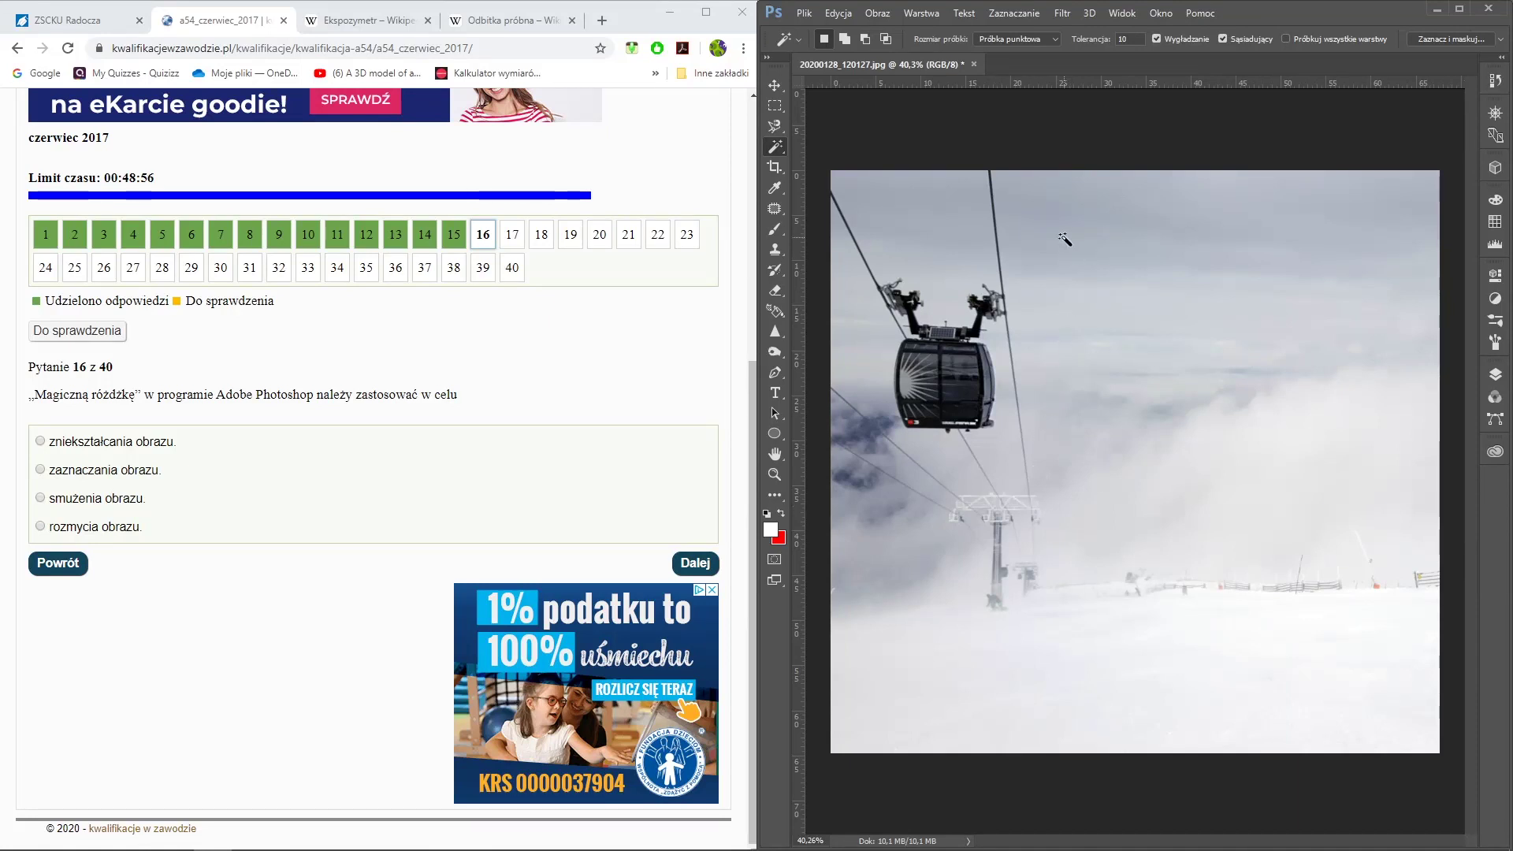
click(1229, 187)
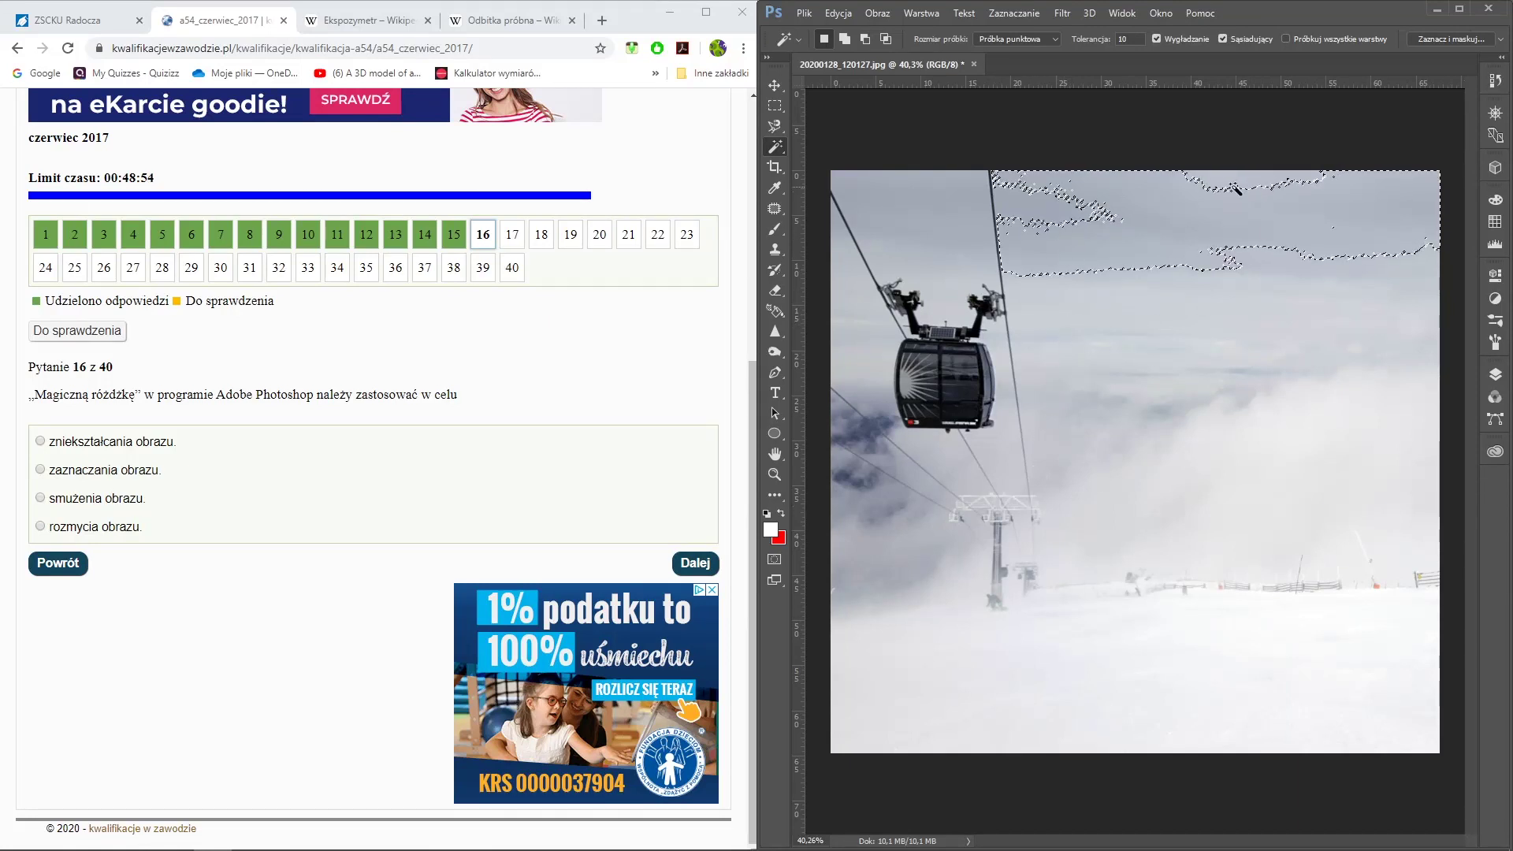
shift+click(1159, 214)
shift+click(1056, 208)
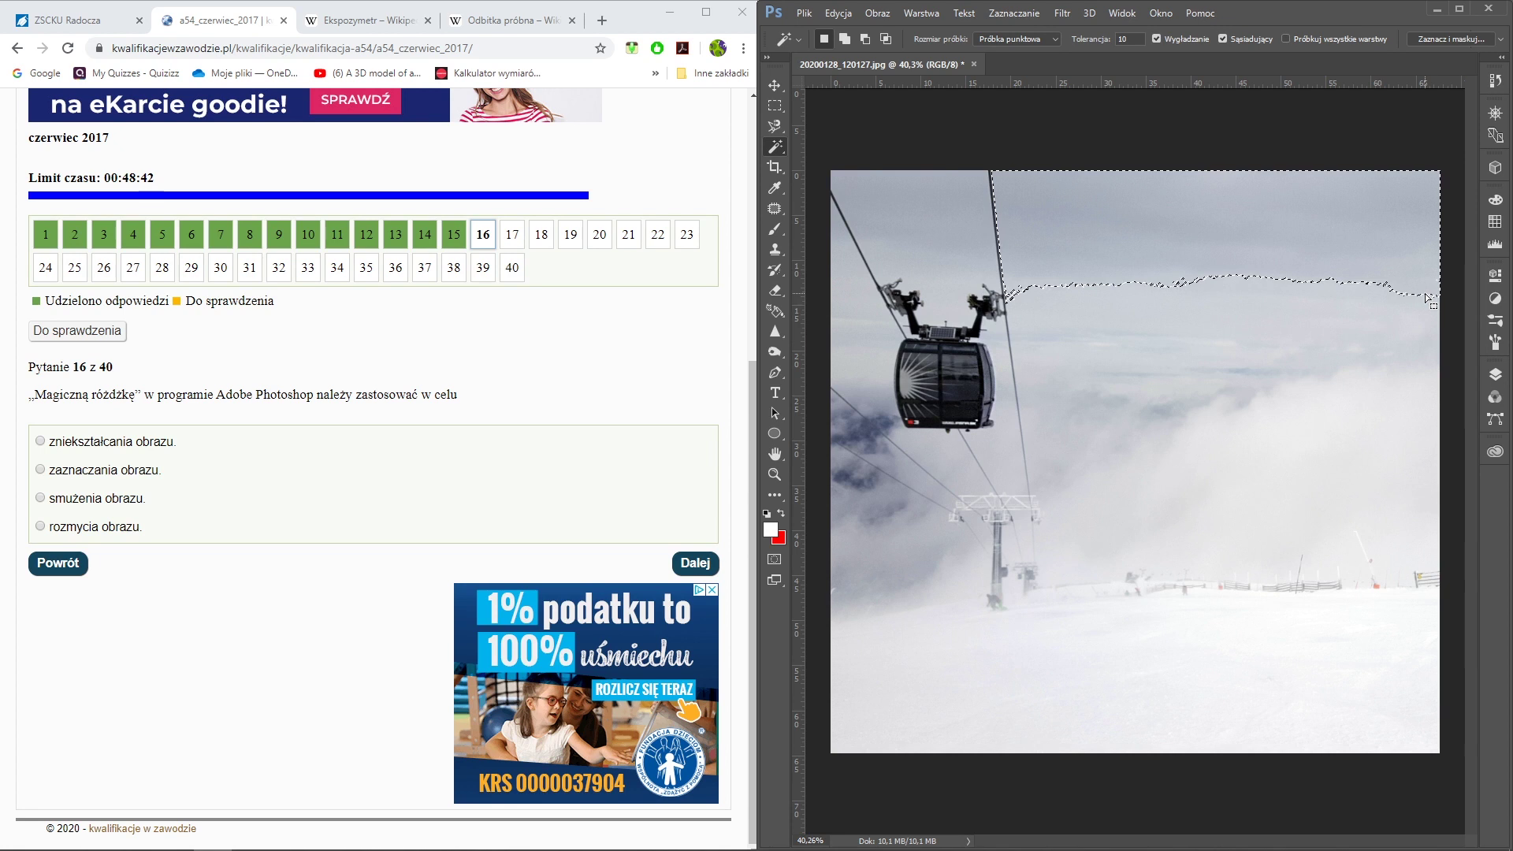
key(ctrl+d)
key(m)
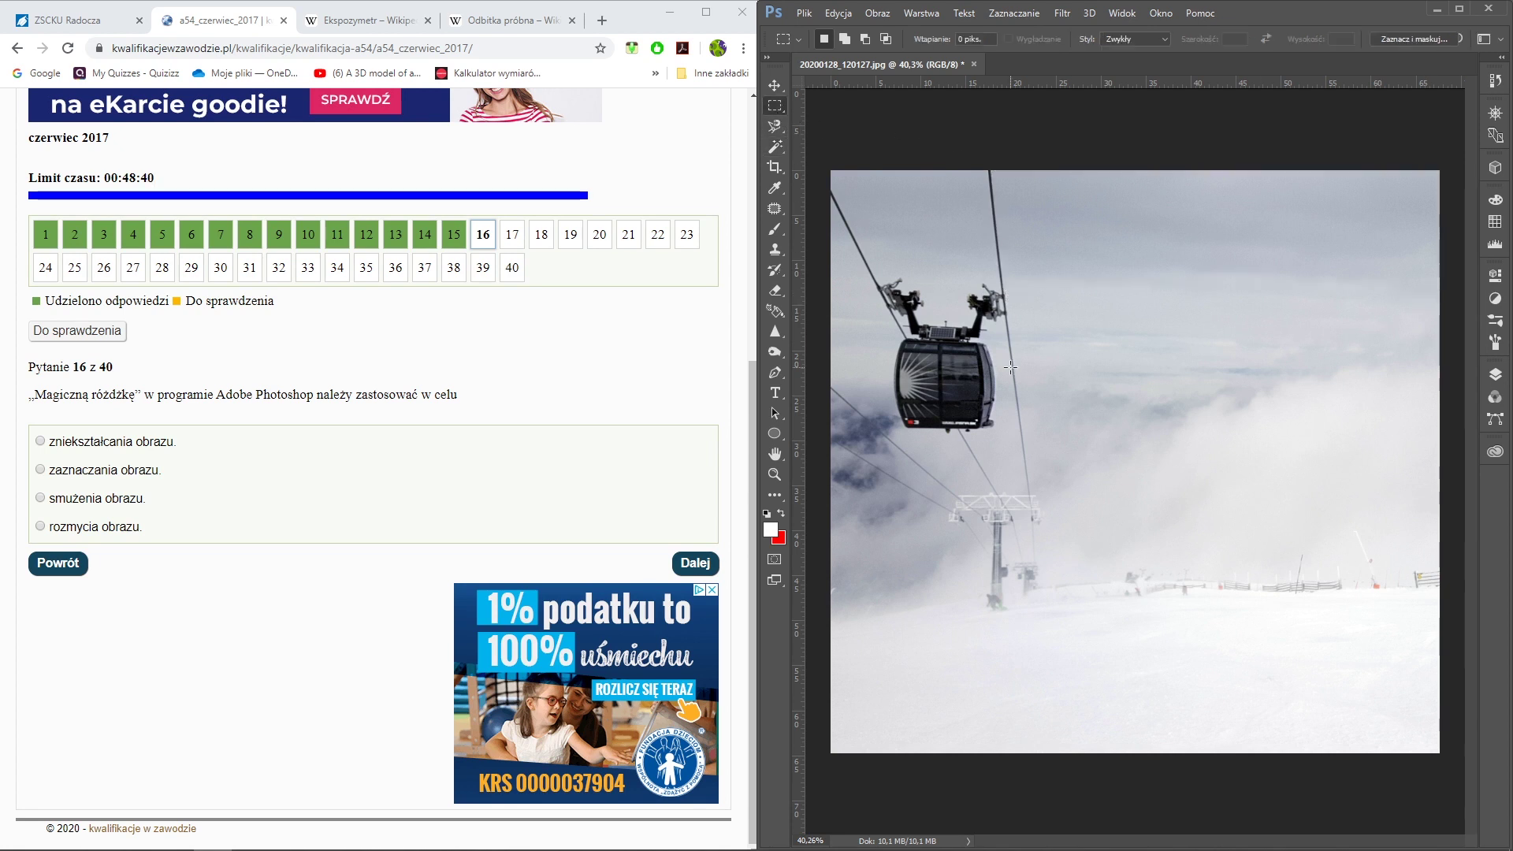
Return to the test in Chrome, answer question 16 with "zaznaczania obrazu", and go to question 17
click(106, 470)
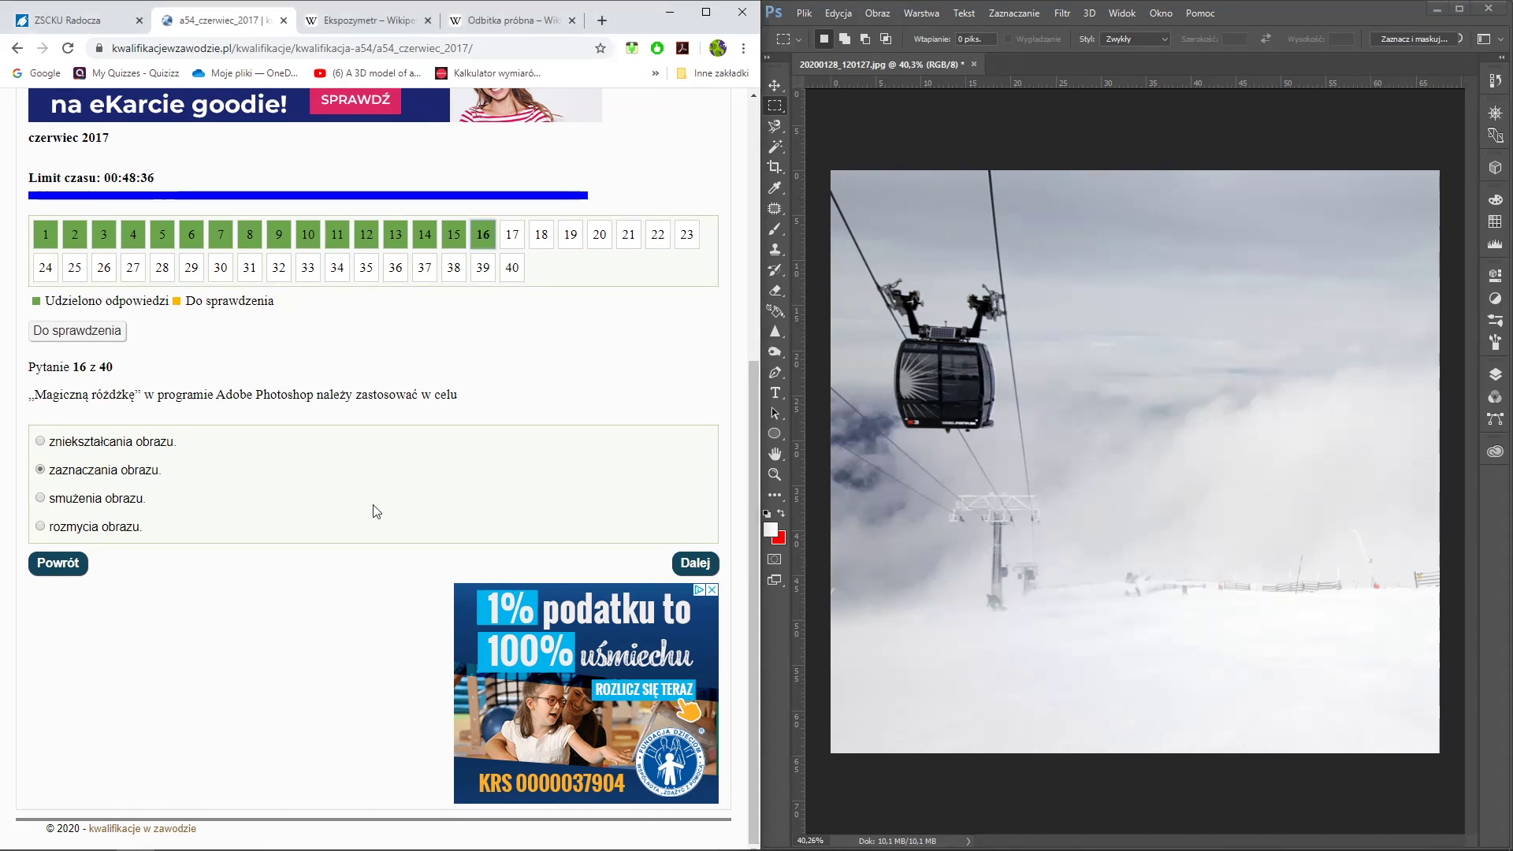
click(693, 562)
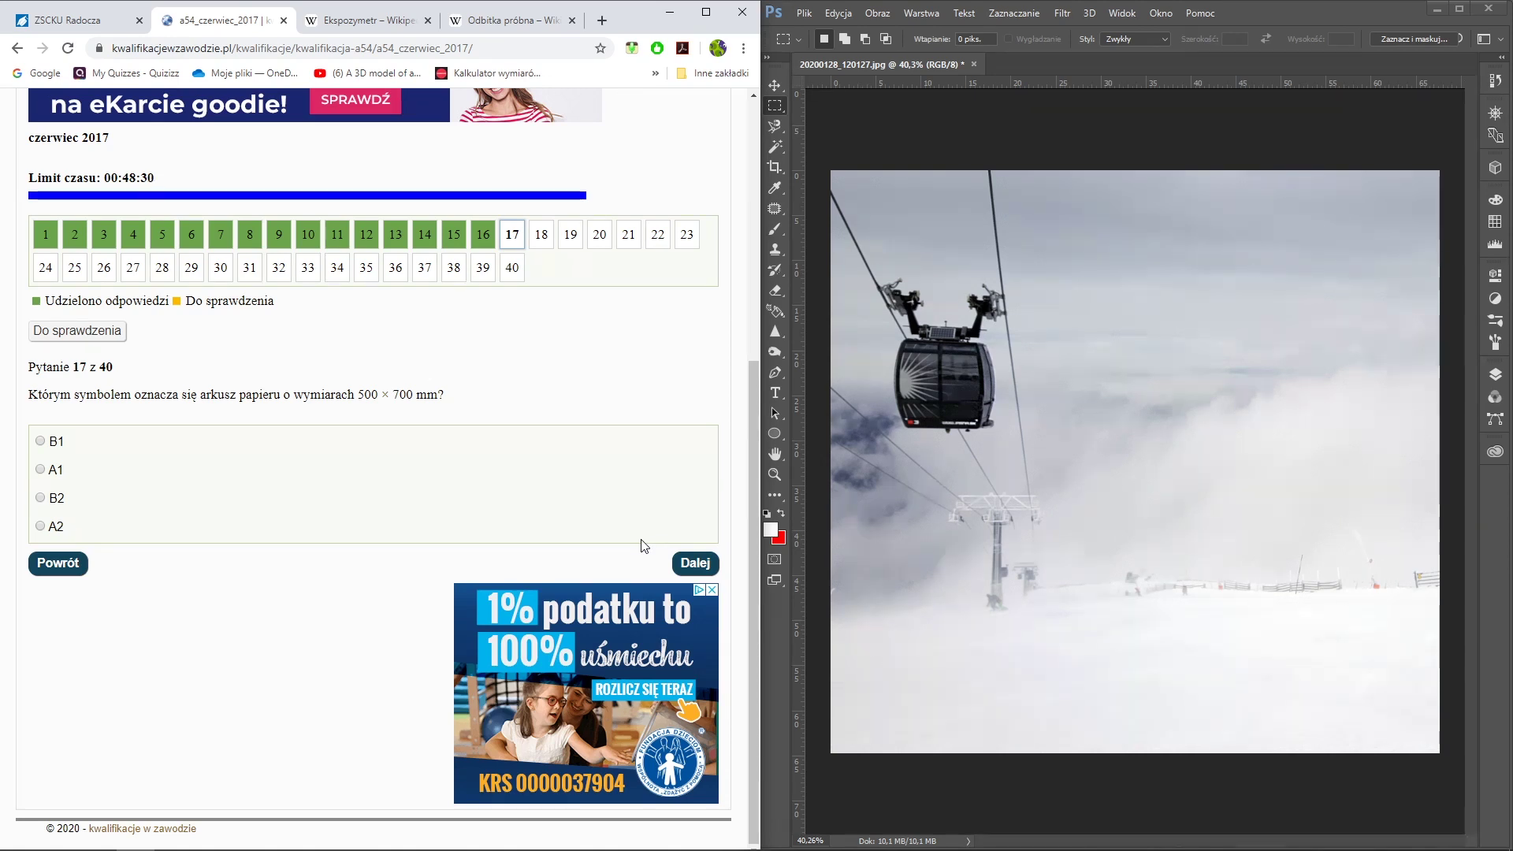
Consult the paper format table in Adobe Acrobat, answer question 17 with "B2", and go to question 18
key(alt+Tab)
key(alt+Tab)
key(alt+Tab)
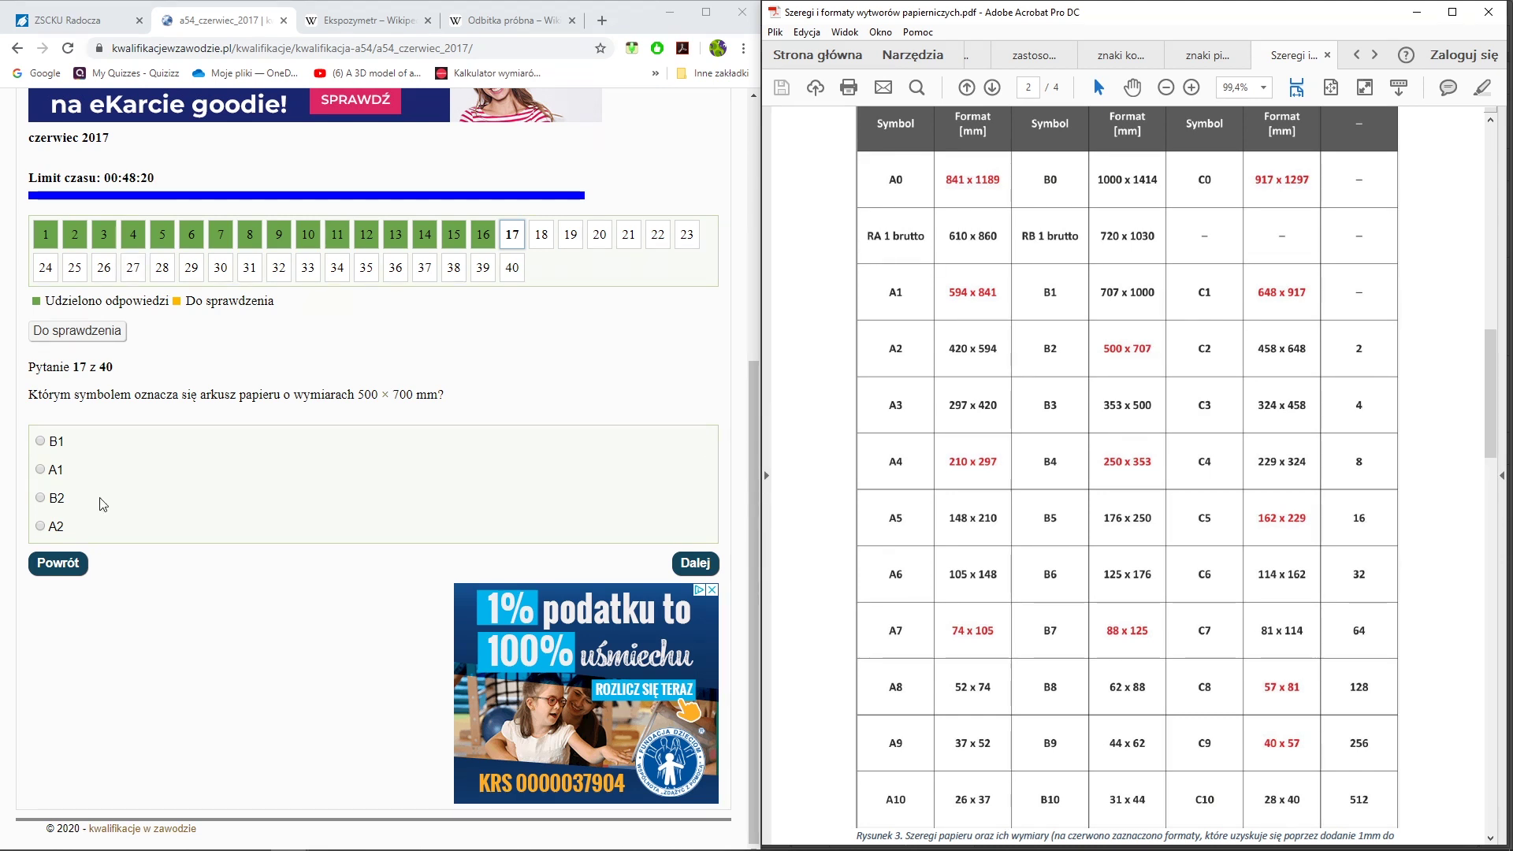
click(60, 504)
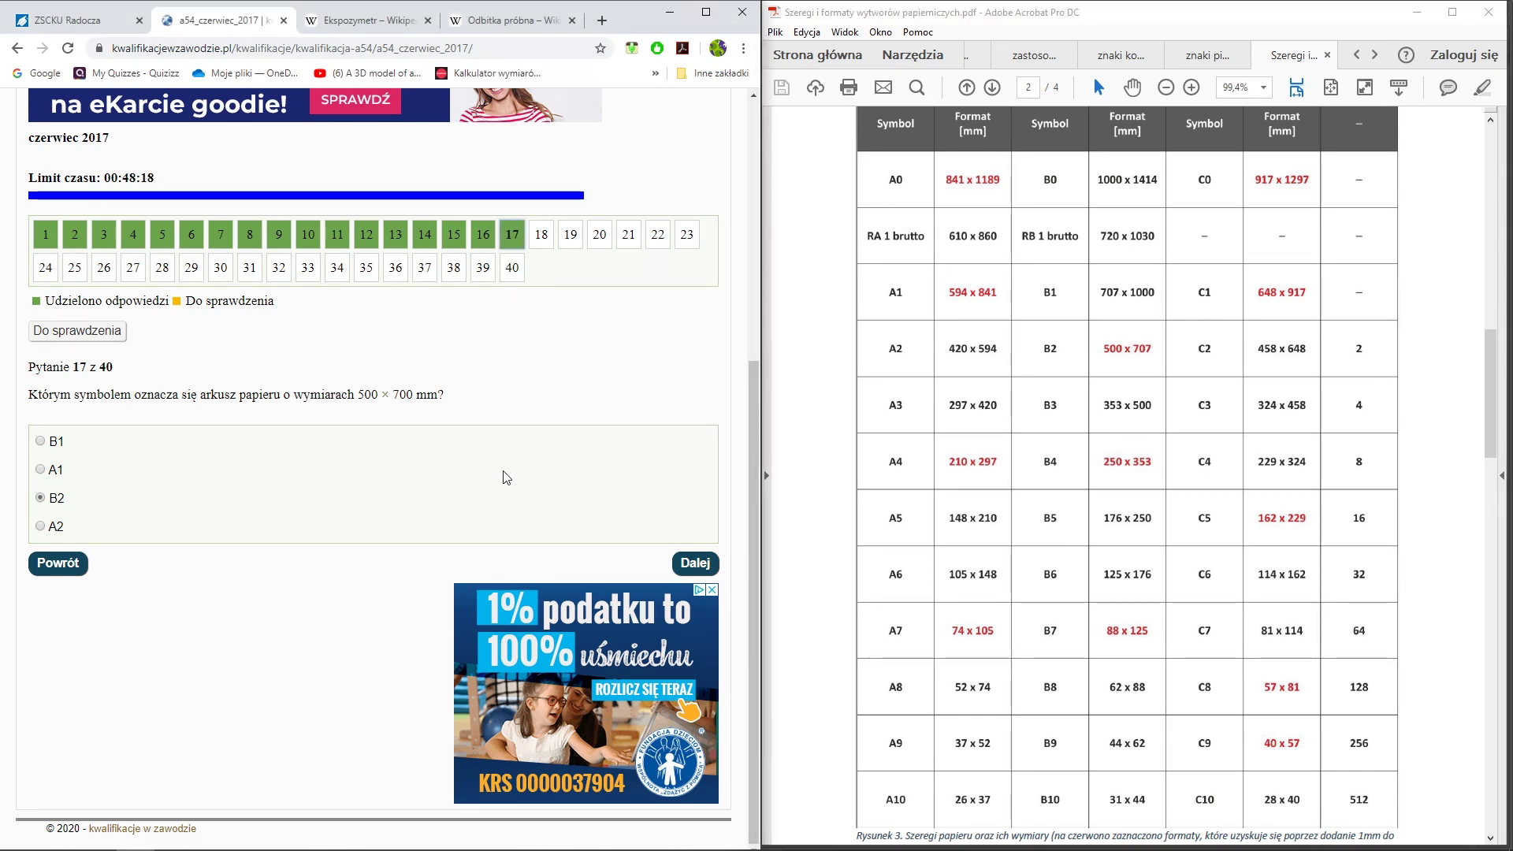
drag(413, 394, 397, 394)
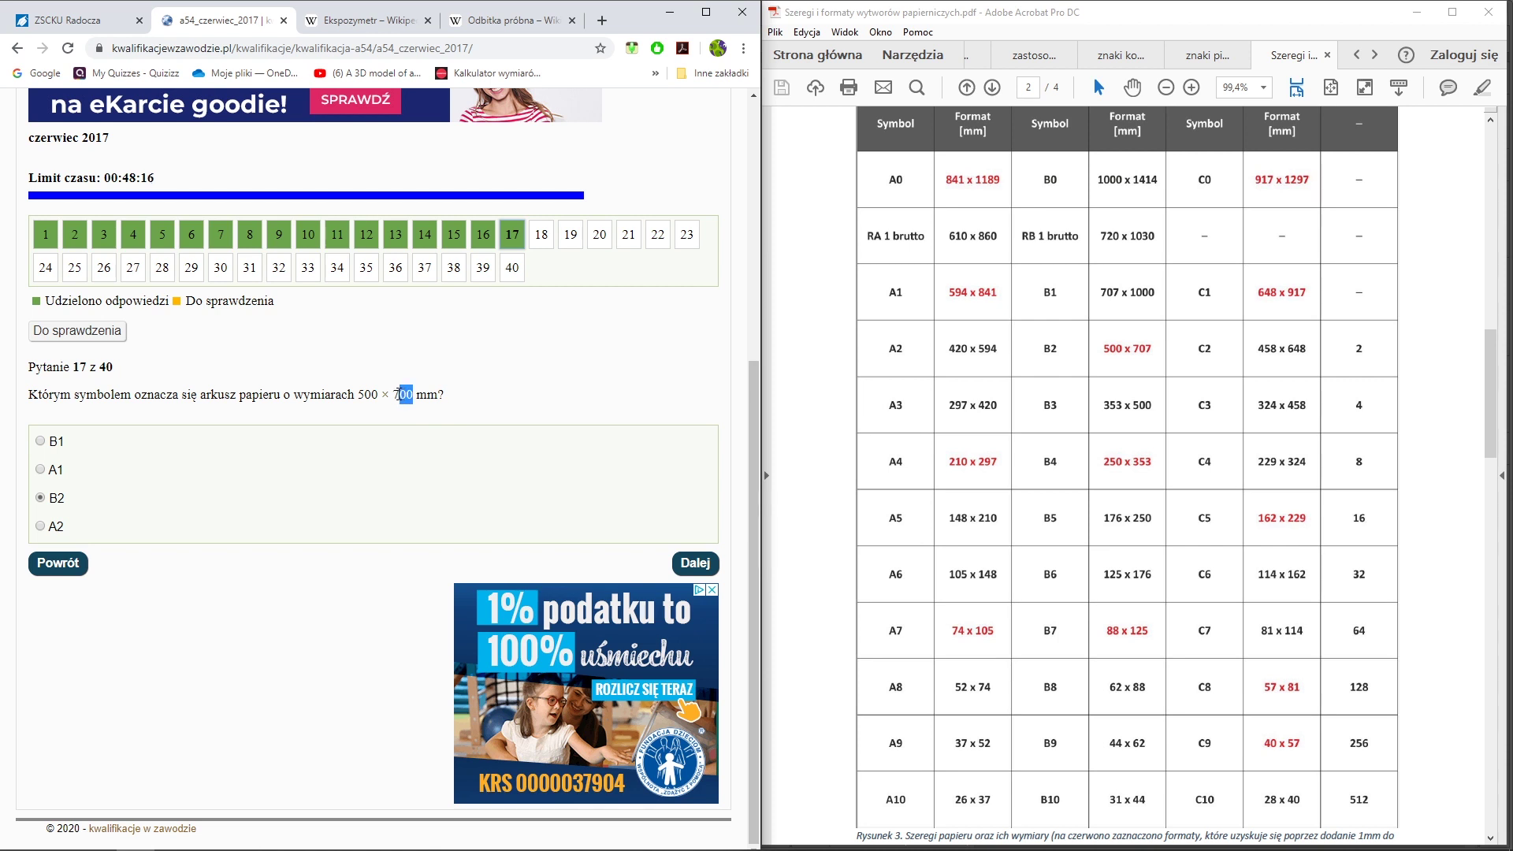
click(400, 412)
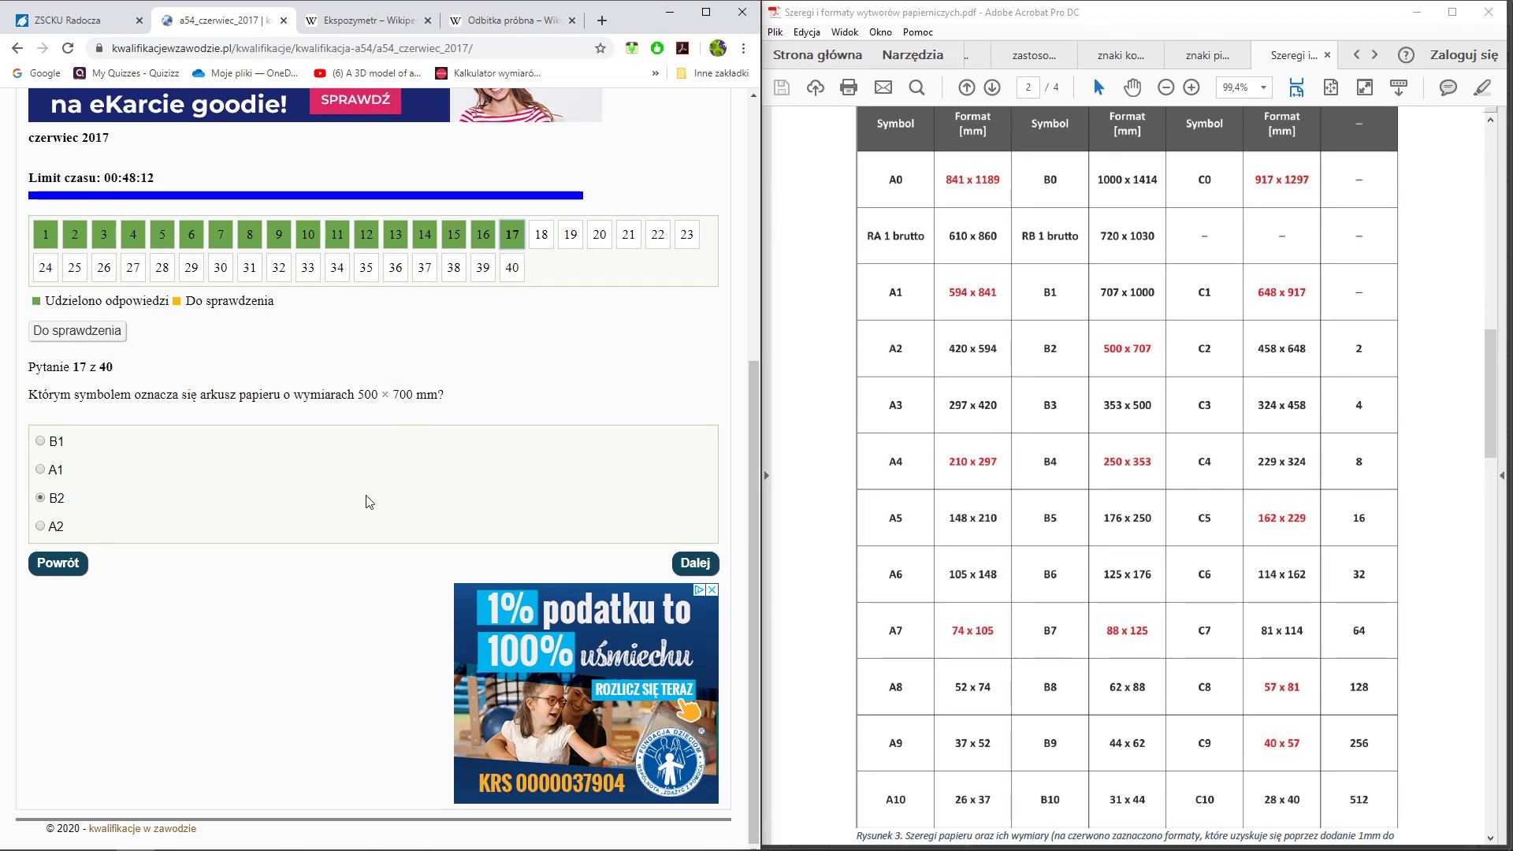
click(693, 564)
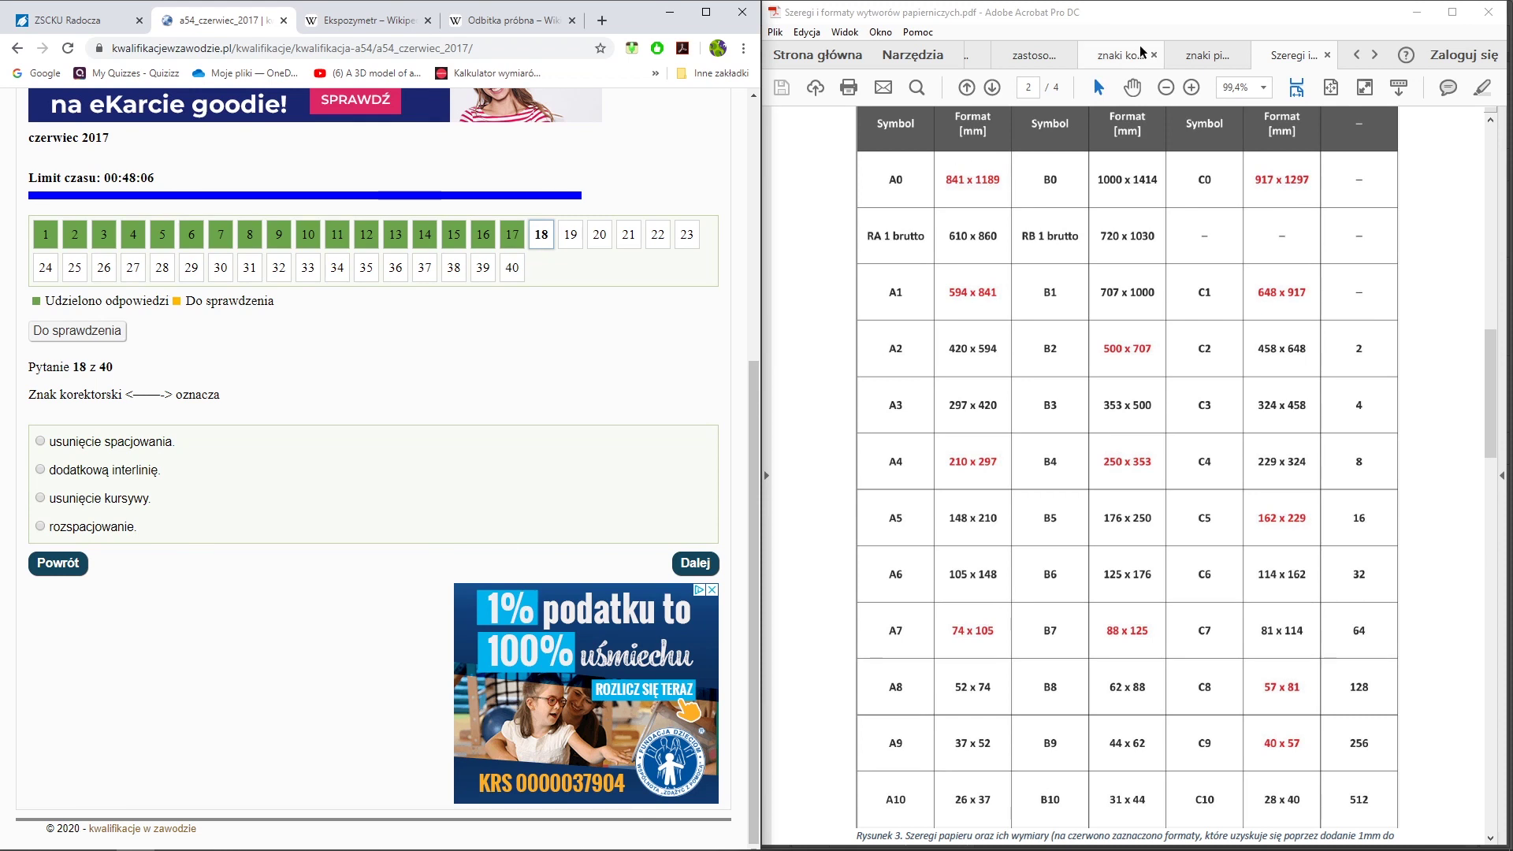
Consult the spacing marks in the proofreading marks PDF, answer question 18 with "rozspacjowanie", and go to question 19
click(1119, 54)
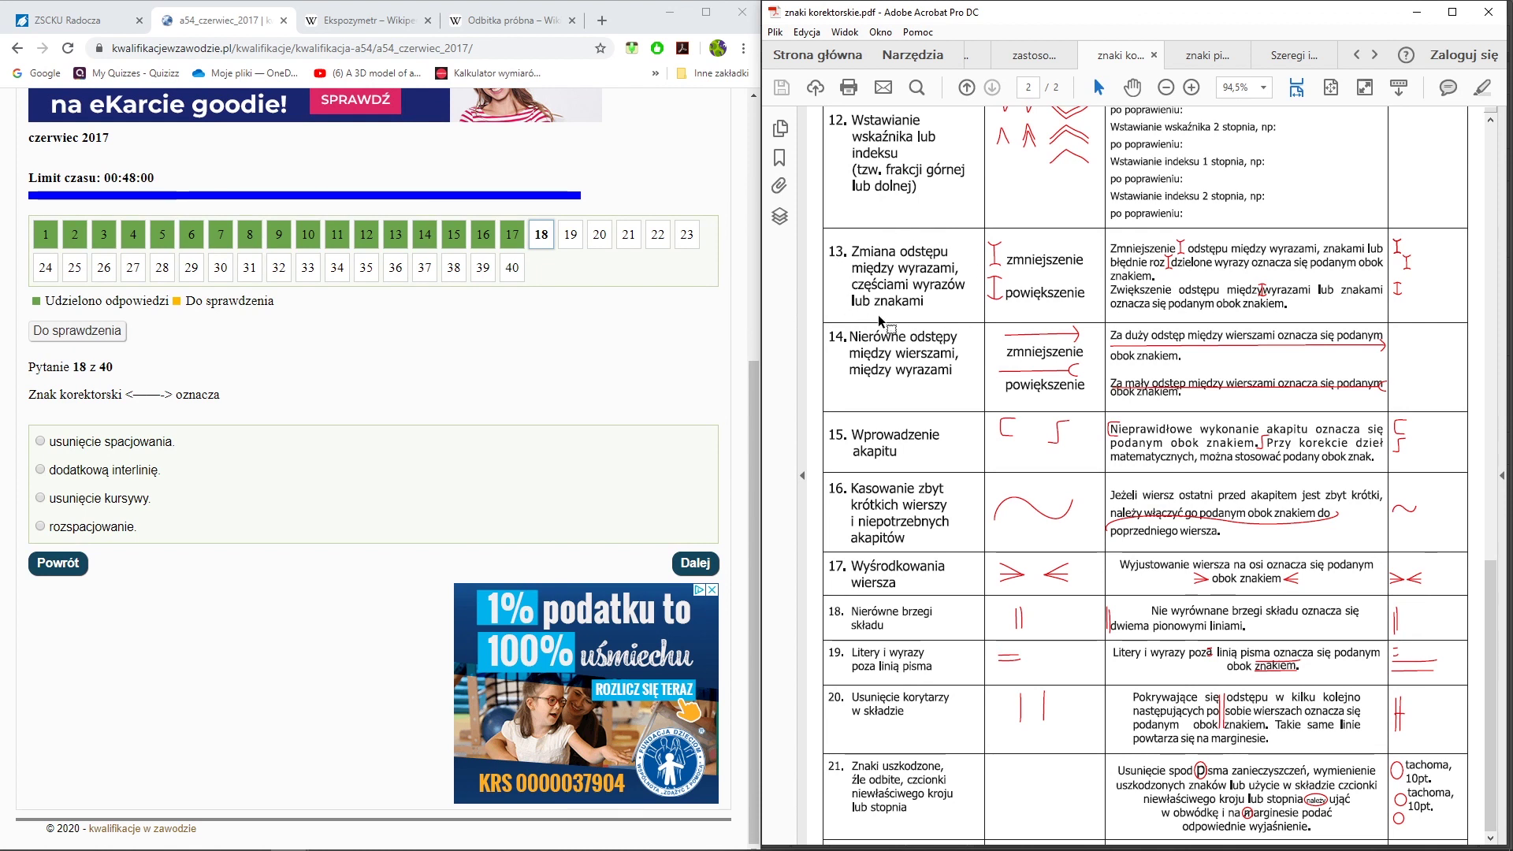
click(803, 275)
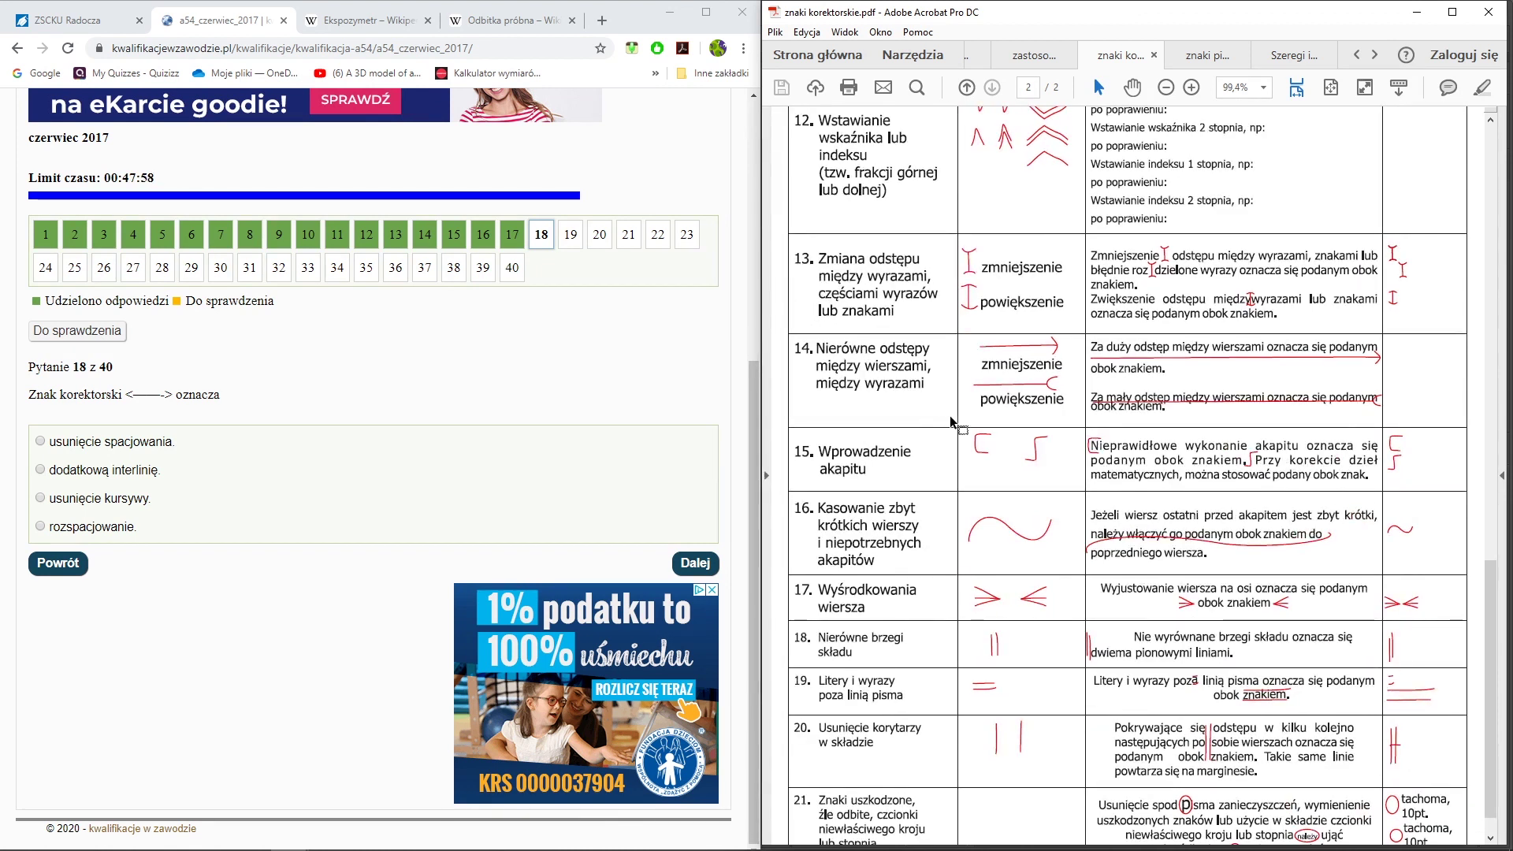
scroll(1495, 631, down, 1)
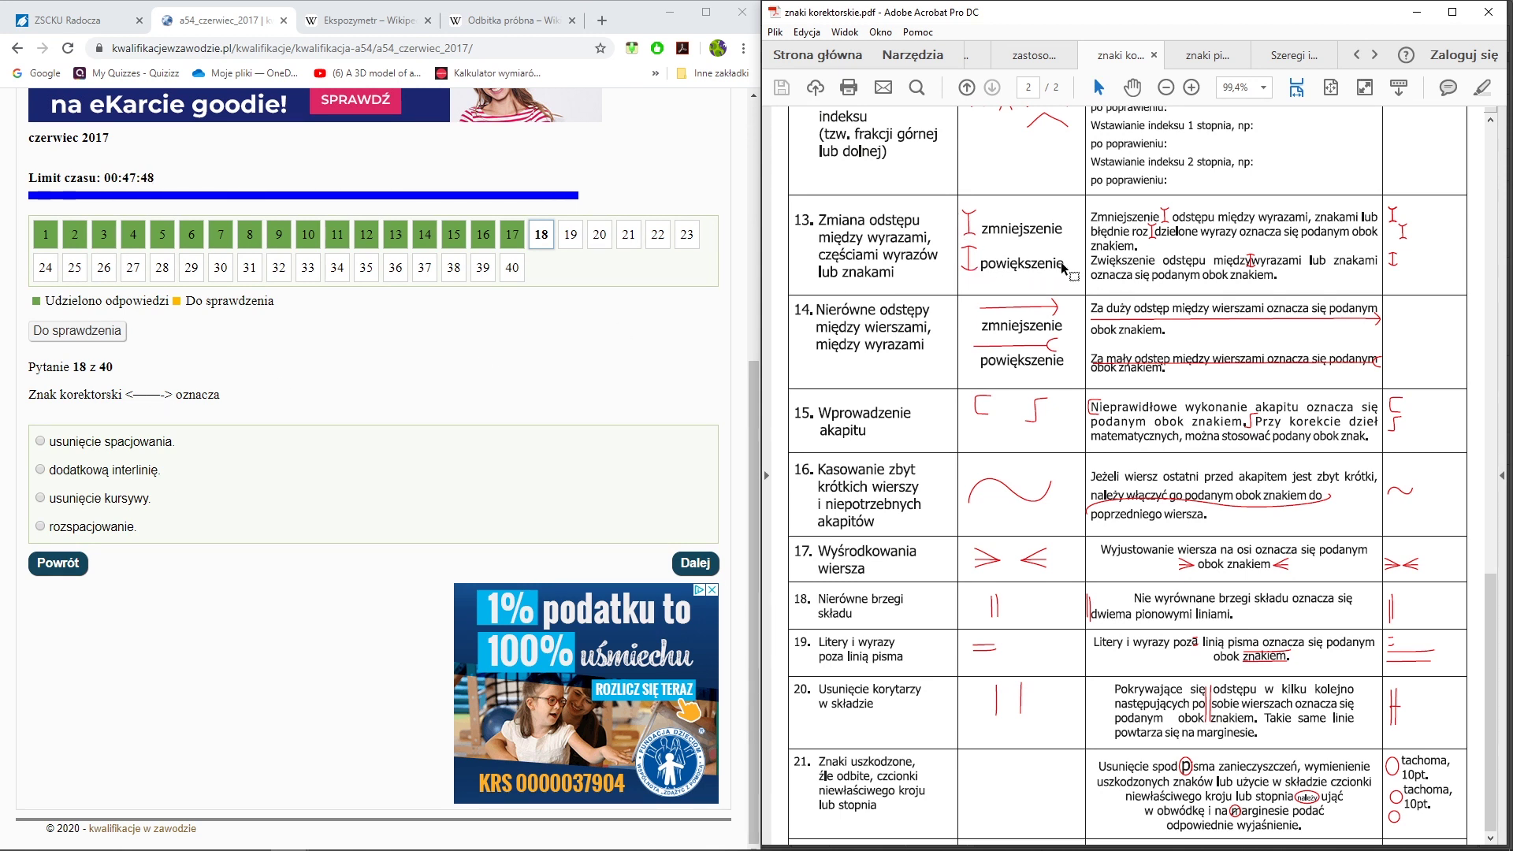
click(123, 529)
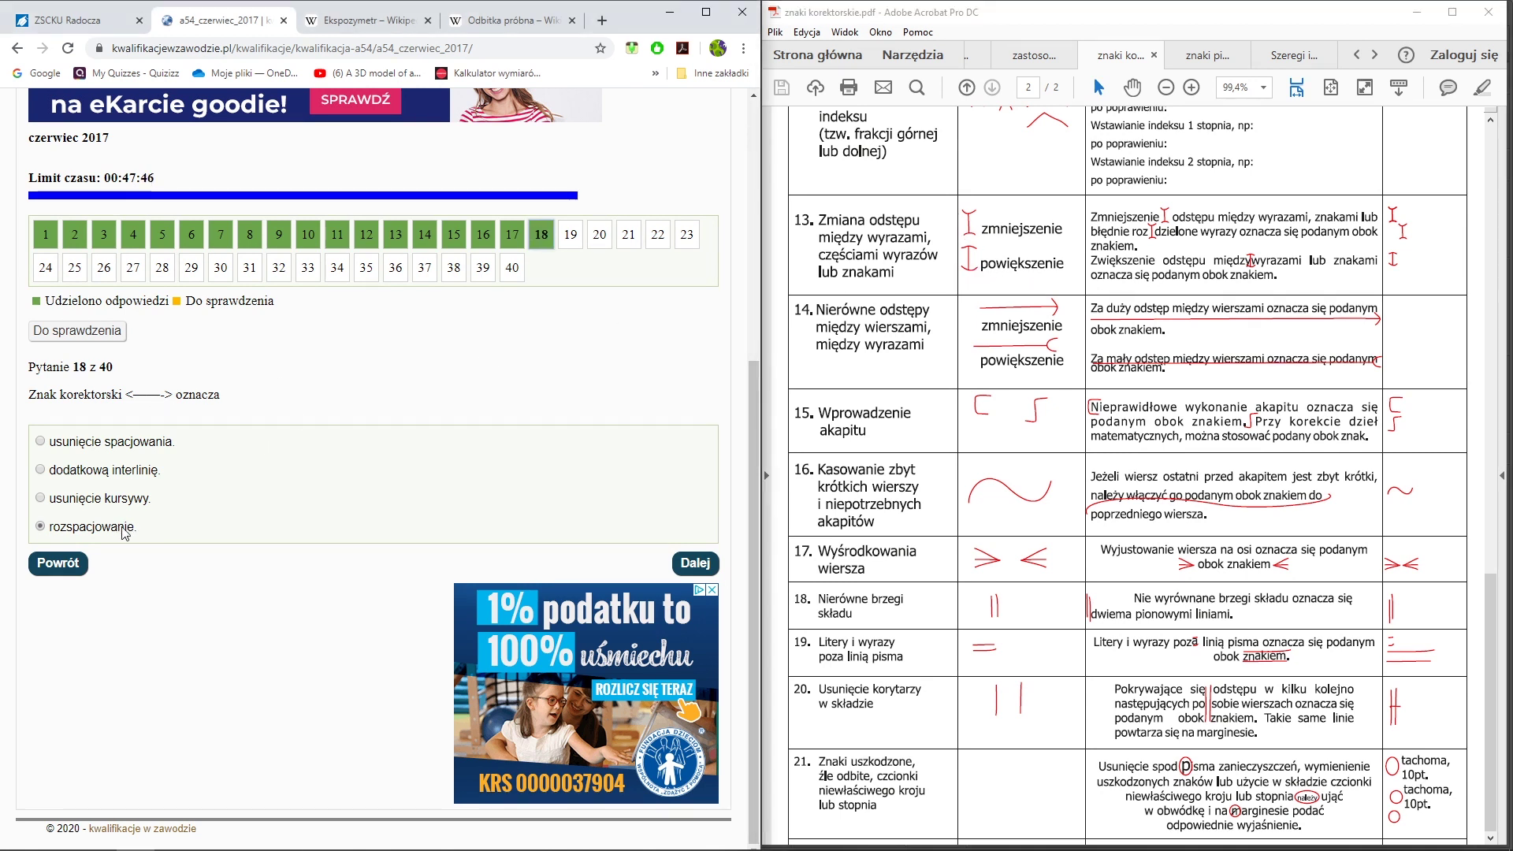
click(684, 558)
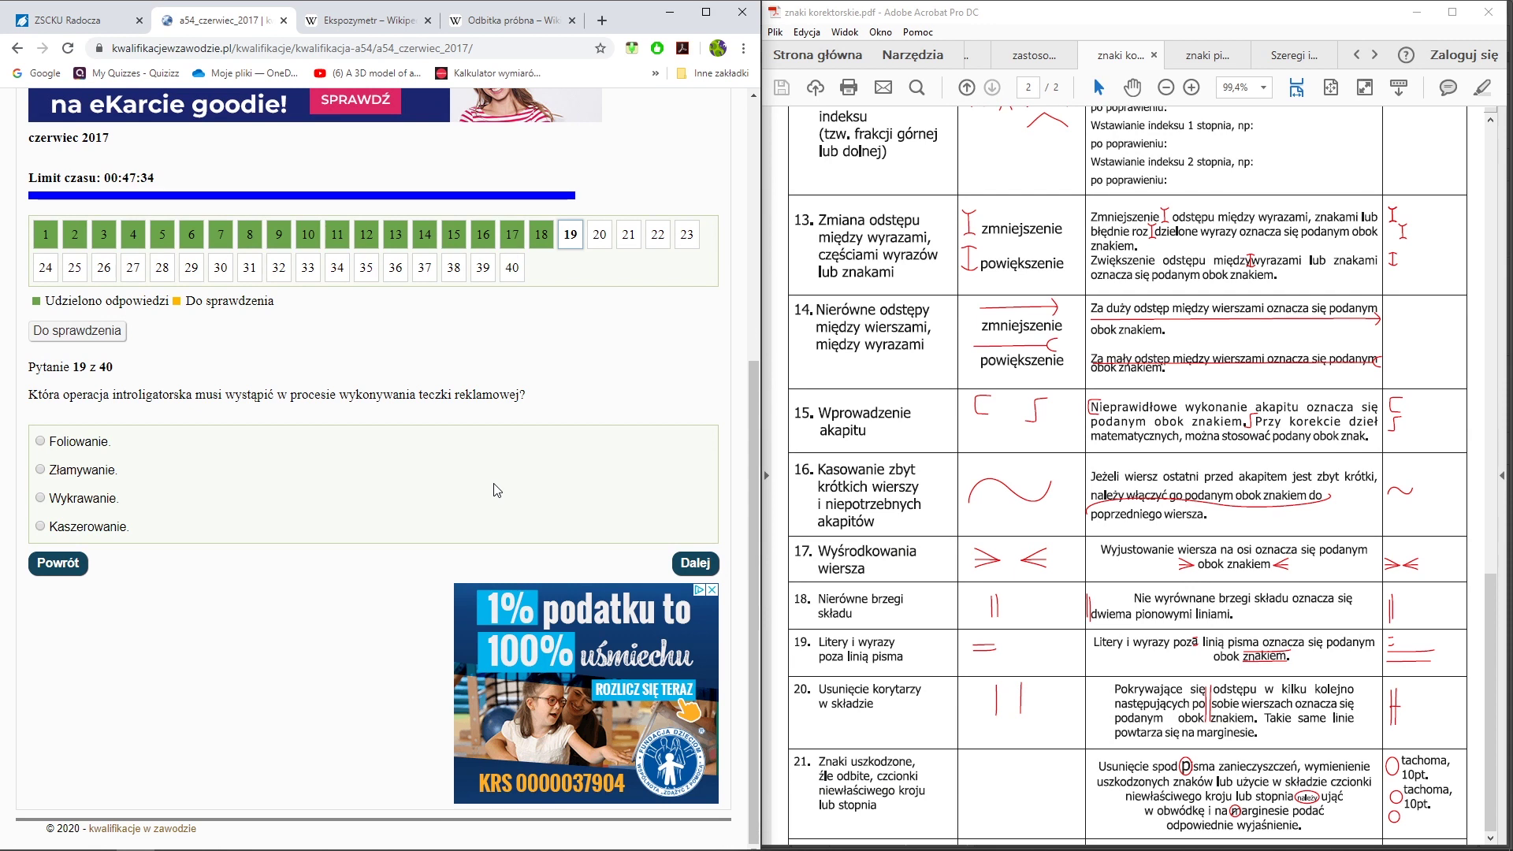
Answer question 19 with "Wykrawanie" and go to question 20
click(89, 500)
click(687, 565)
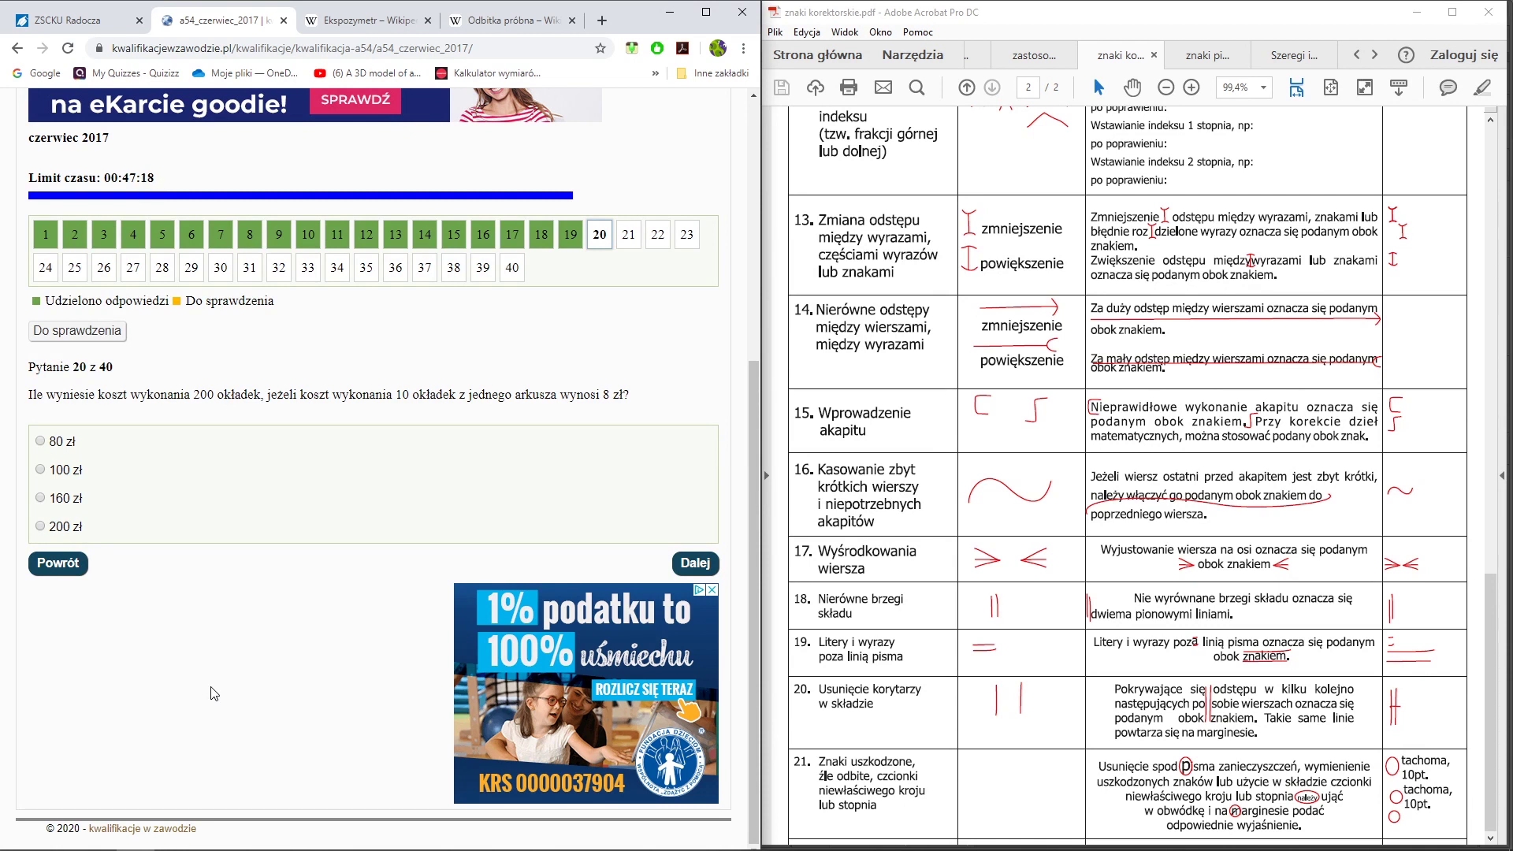
Switch to the obliczenia.ods spreadsheet, review the print run and cost cells, and enter =B8/10 for the print sheets in F8
key(alt+Tab)
key(alt+Tab)
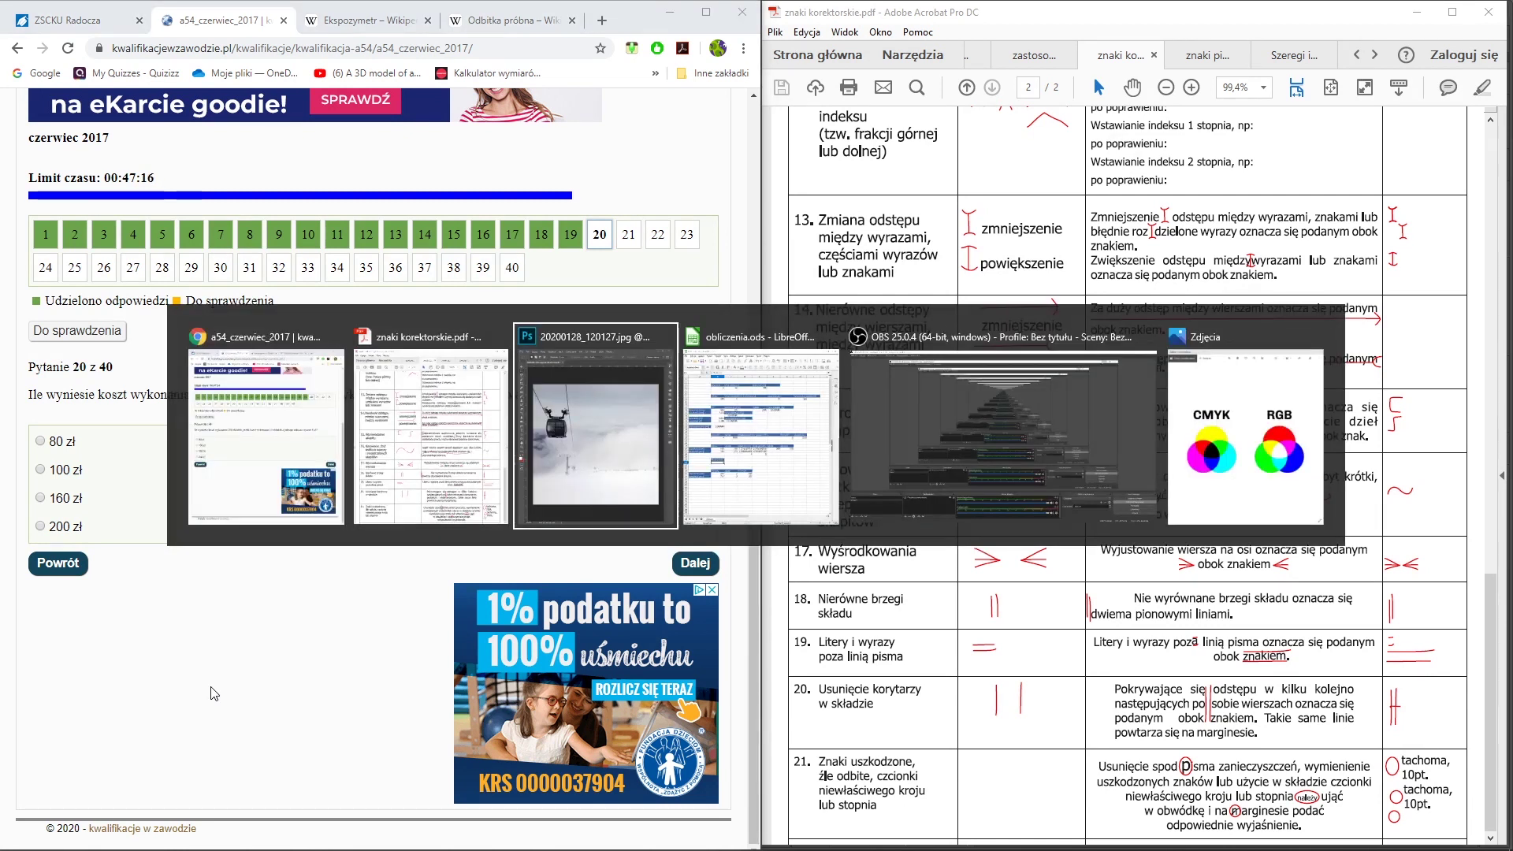
key(alt+Tab)
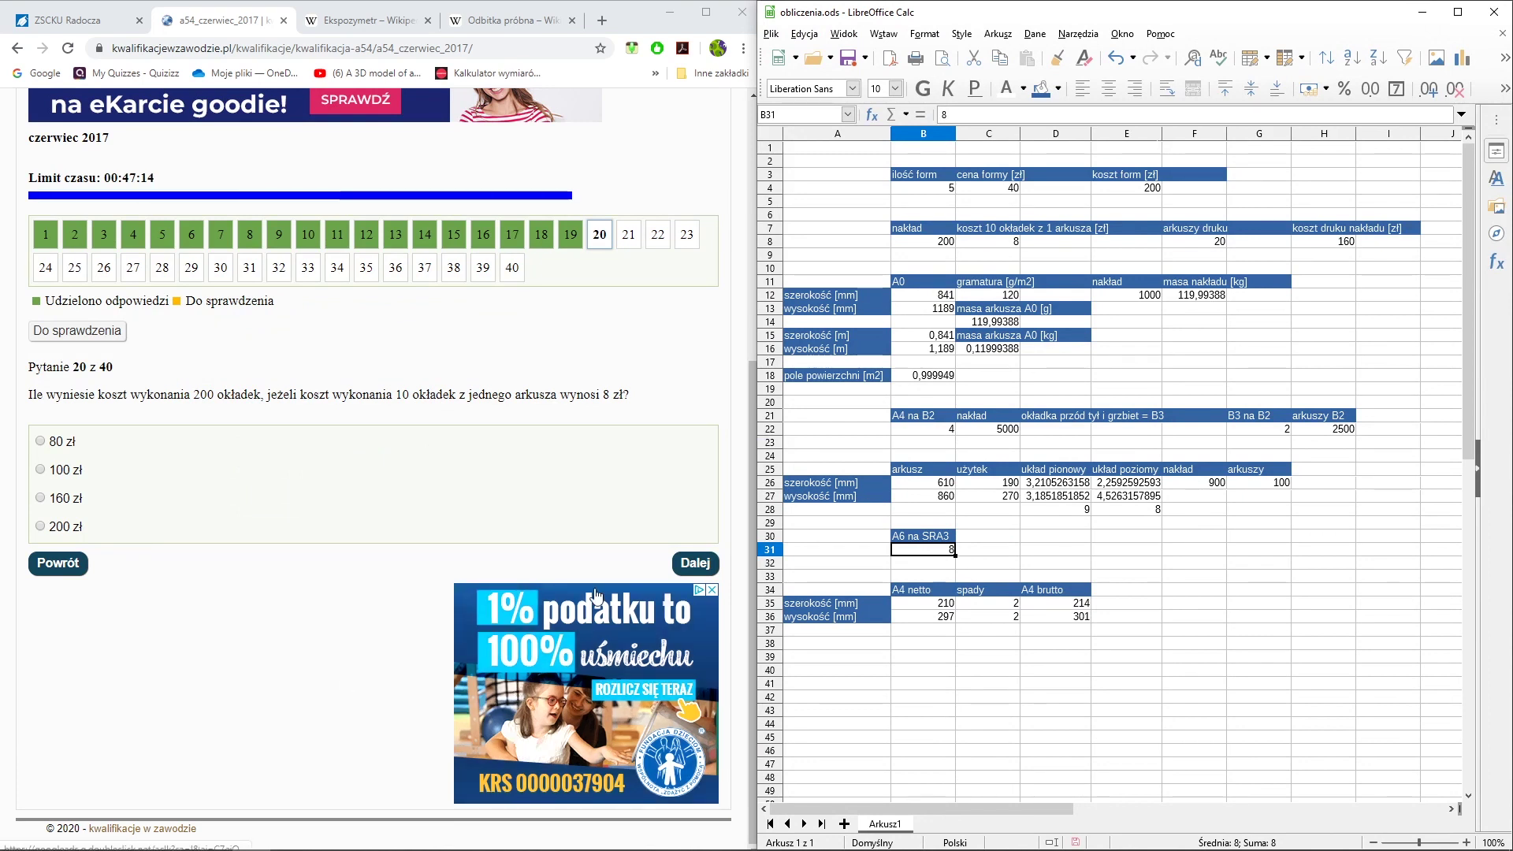
click(939, 242)
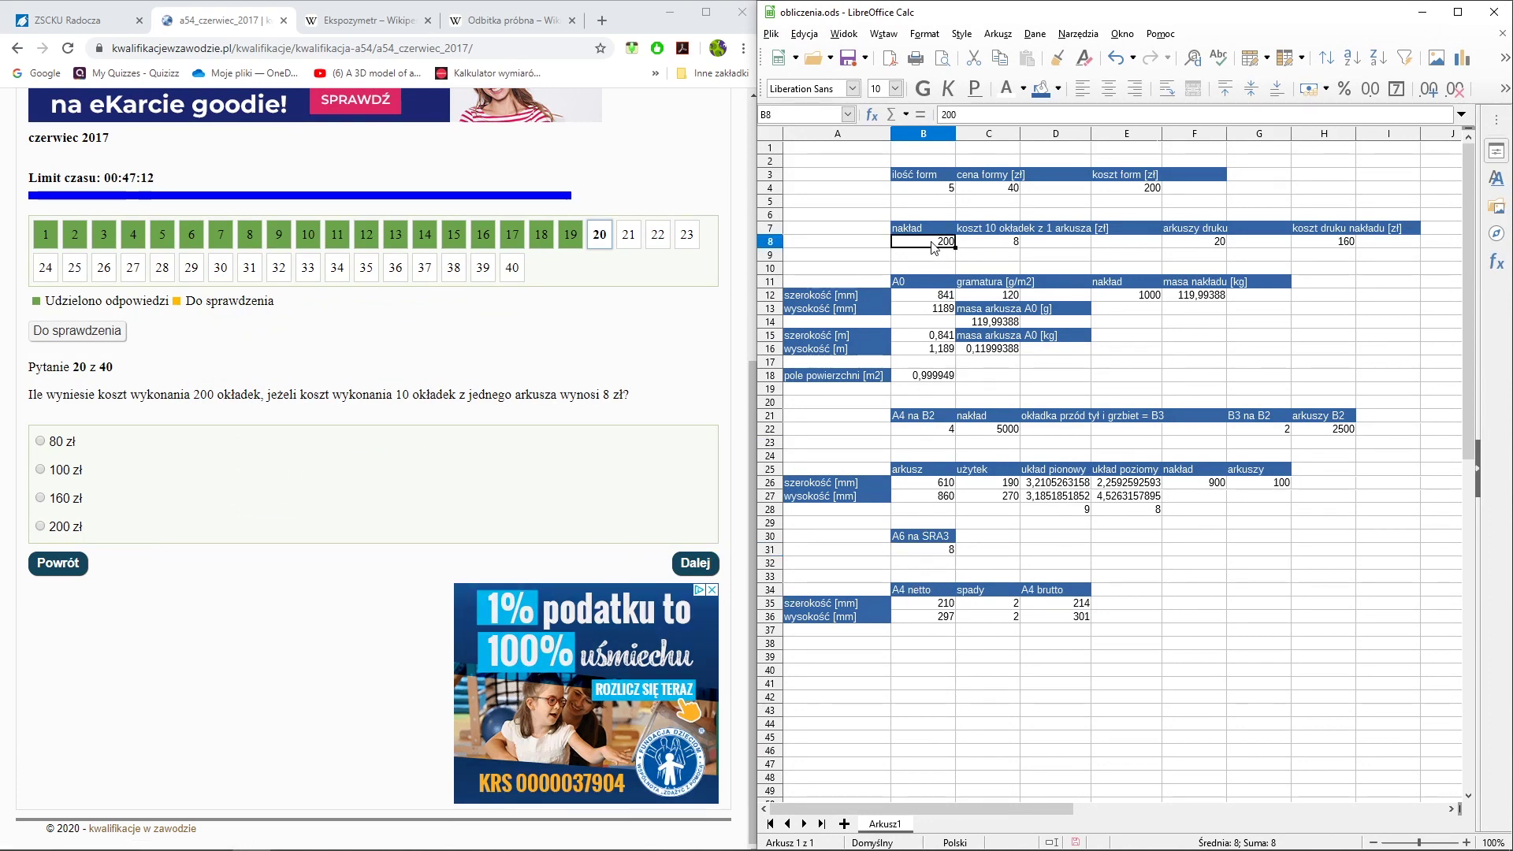
click(984, 244)
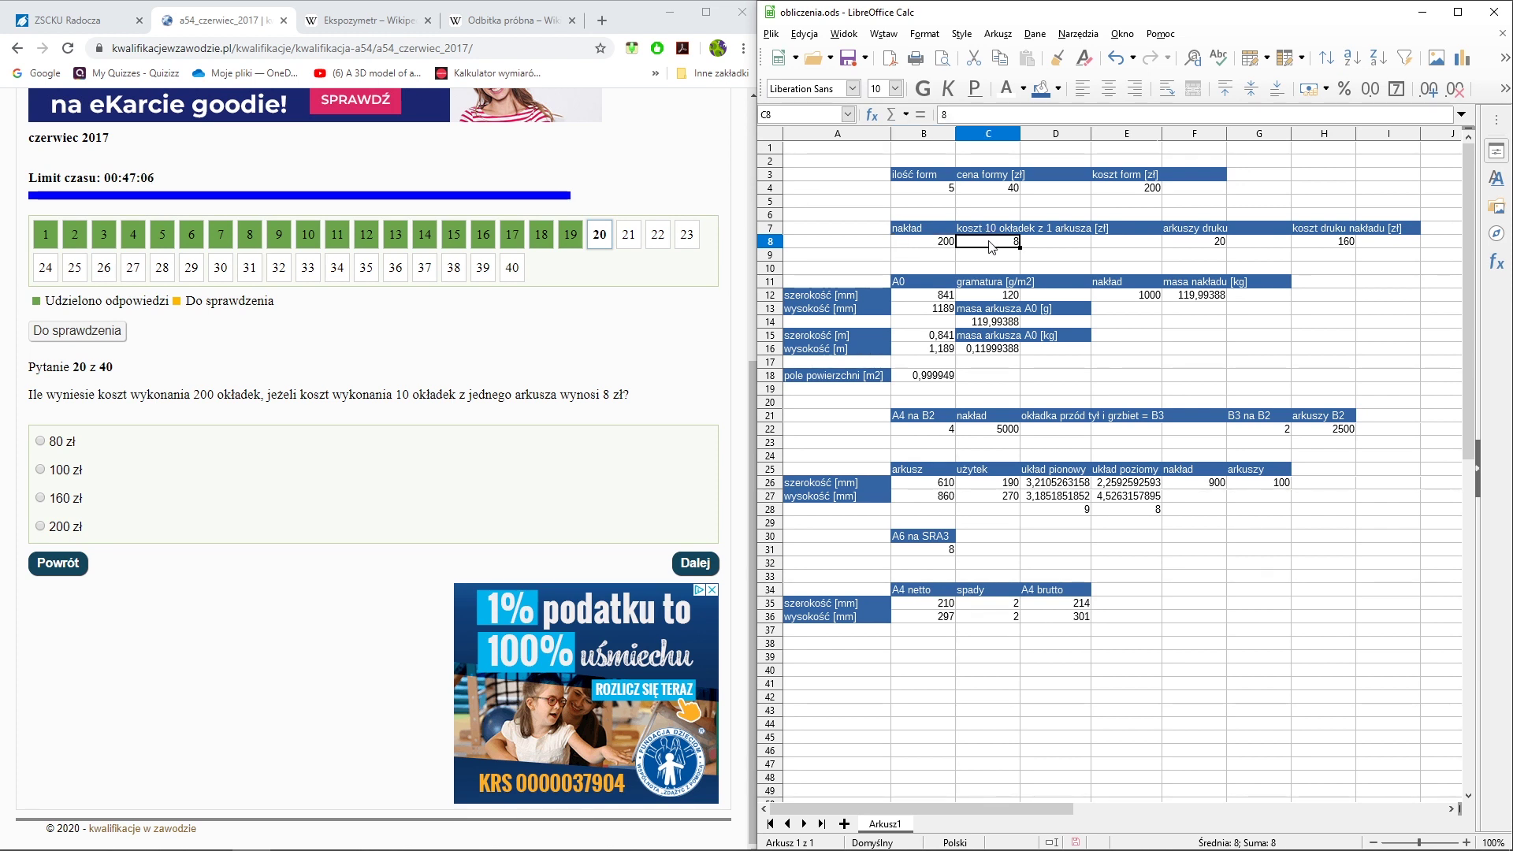
click(1204, 244)
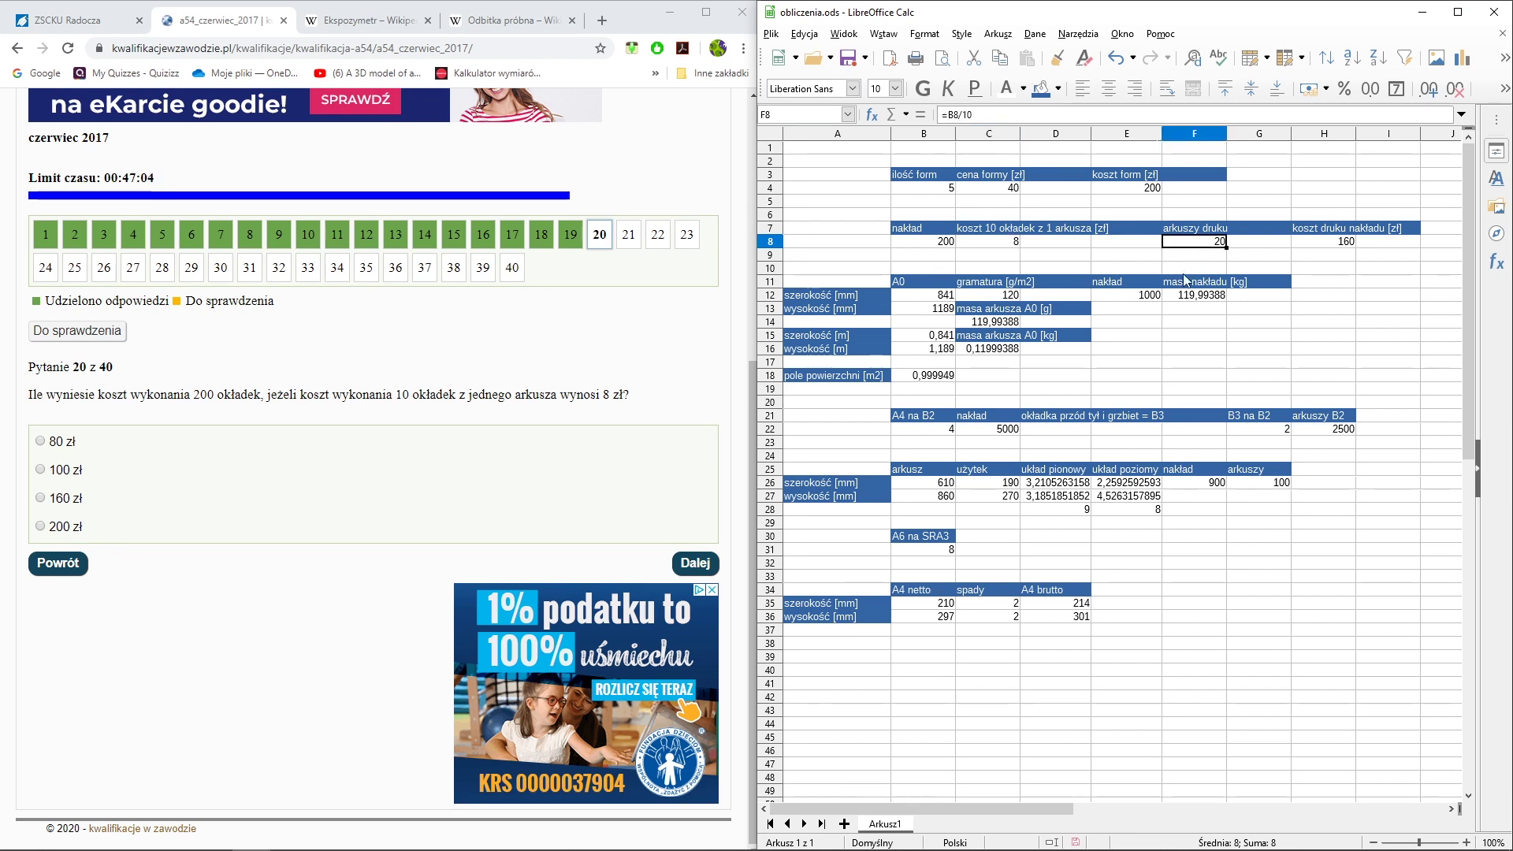
text(=B8/10)
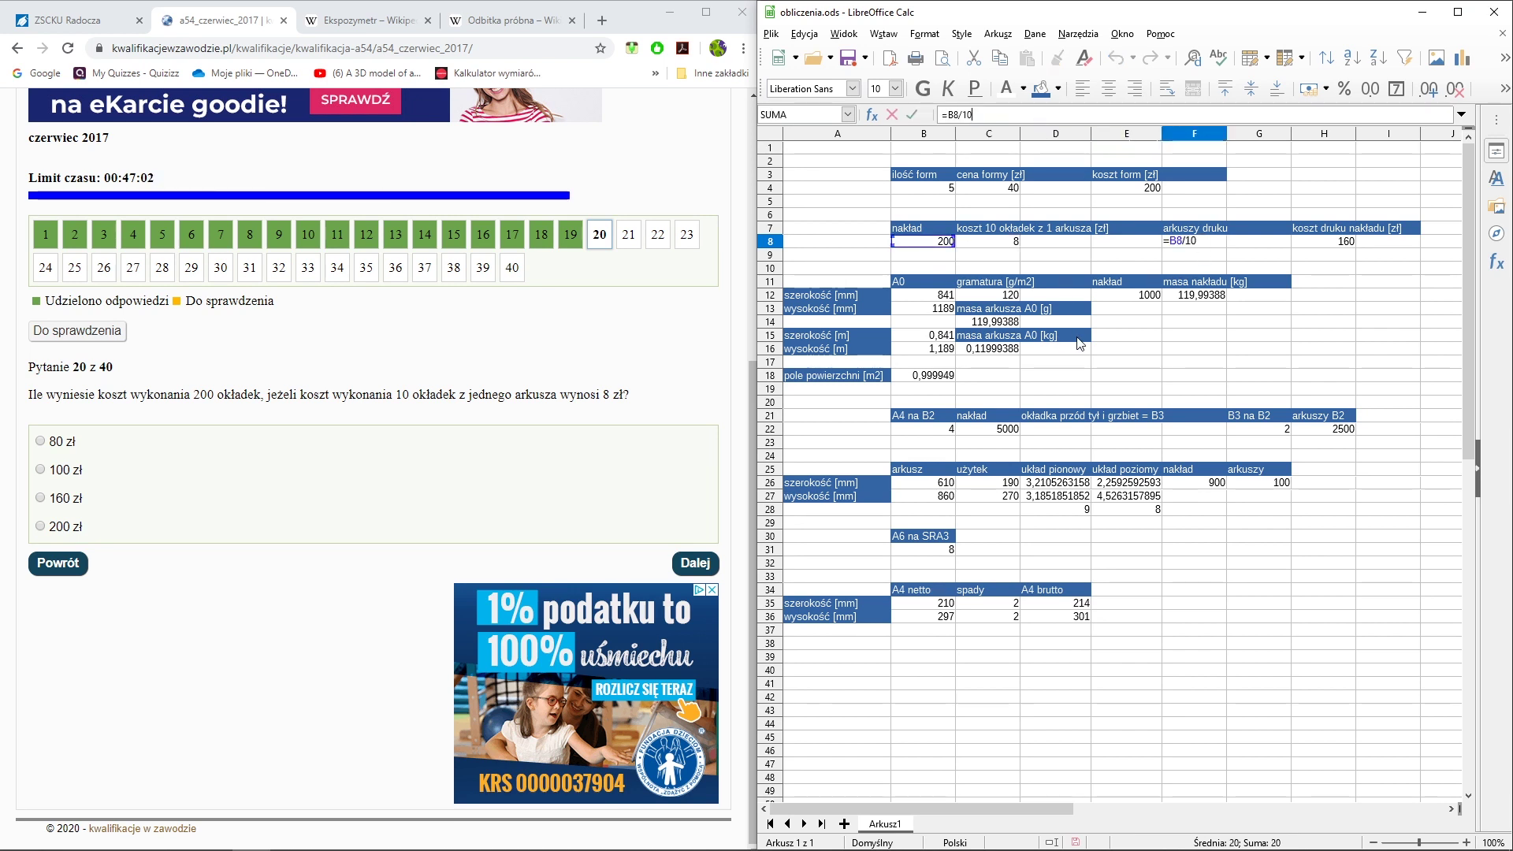
key(Return)
key(Up)
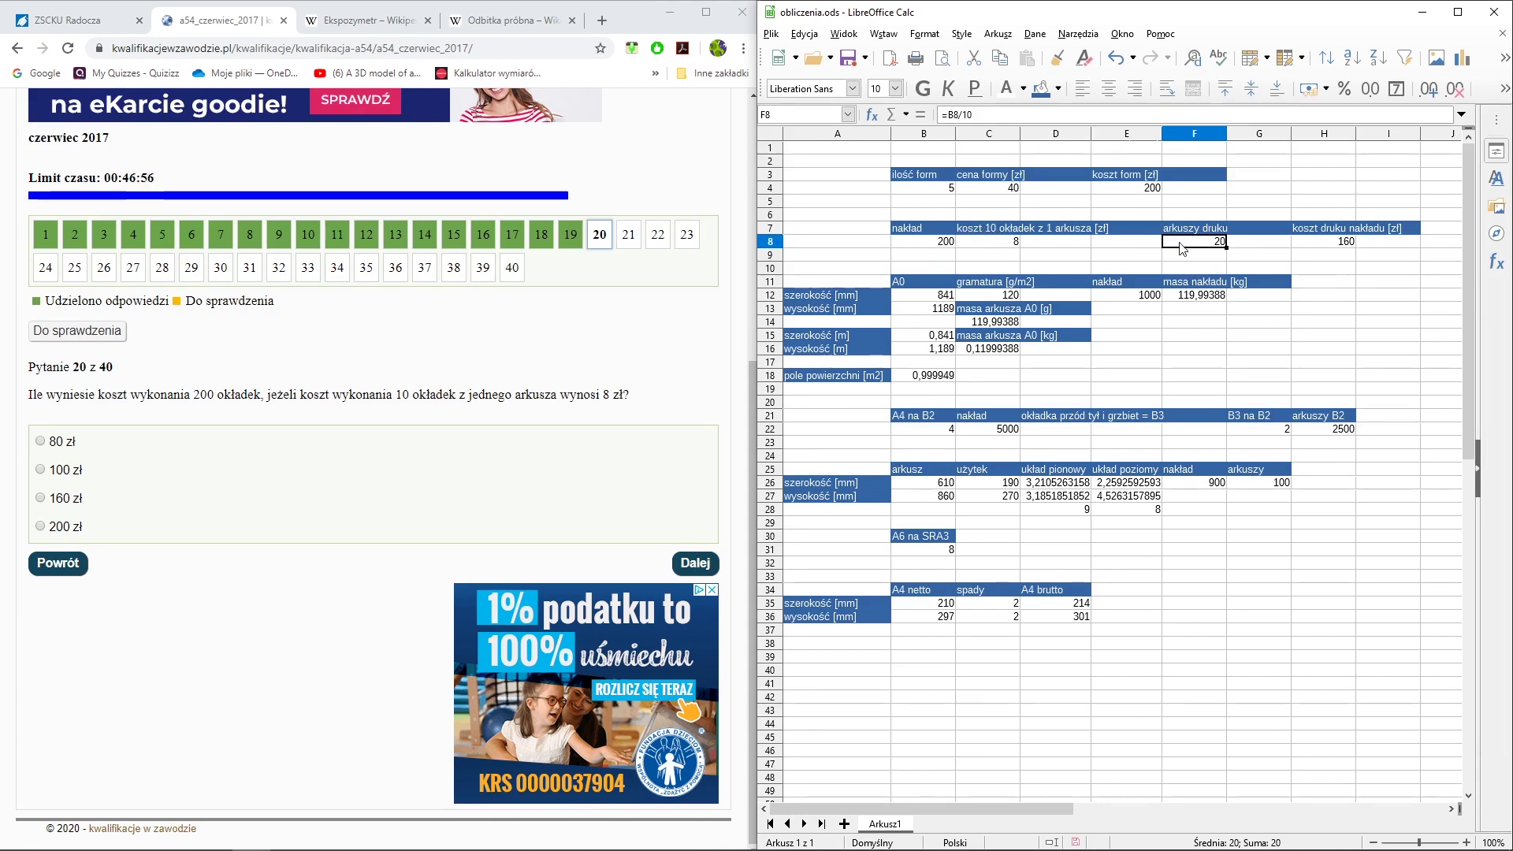
key(Return)
key(Up)
Enter the formula =C8*F8 for the print run cost in cell H8
click(1306, 245)
text(=)
click(1014, 245)
text(*F8)
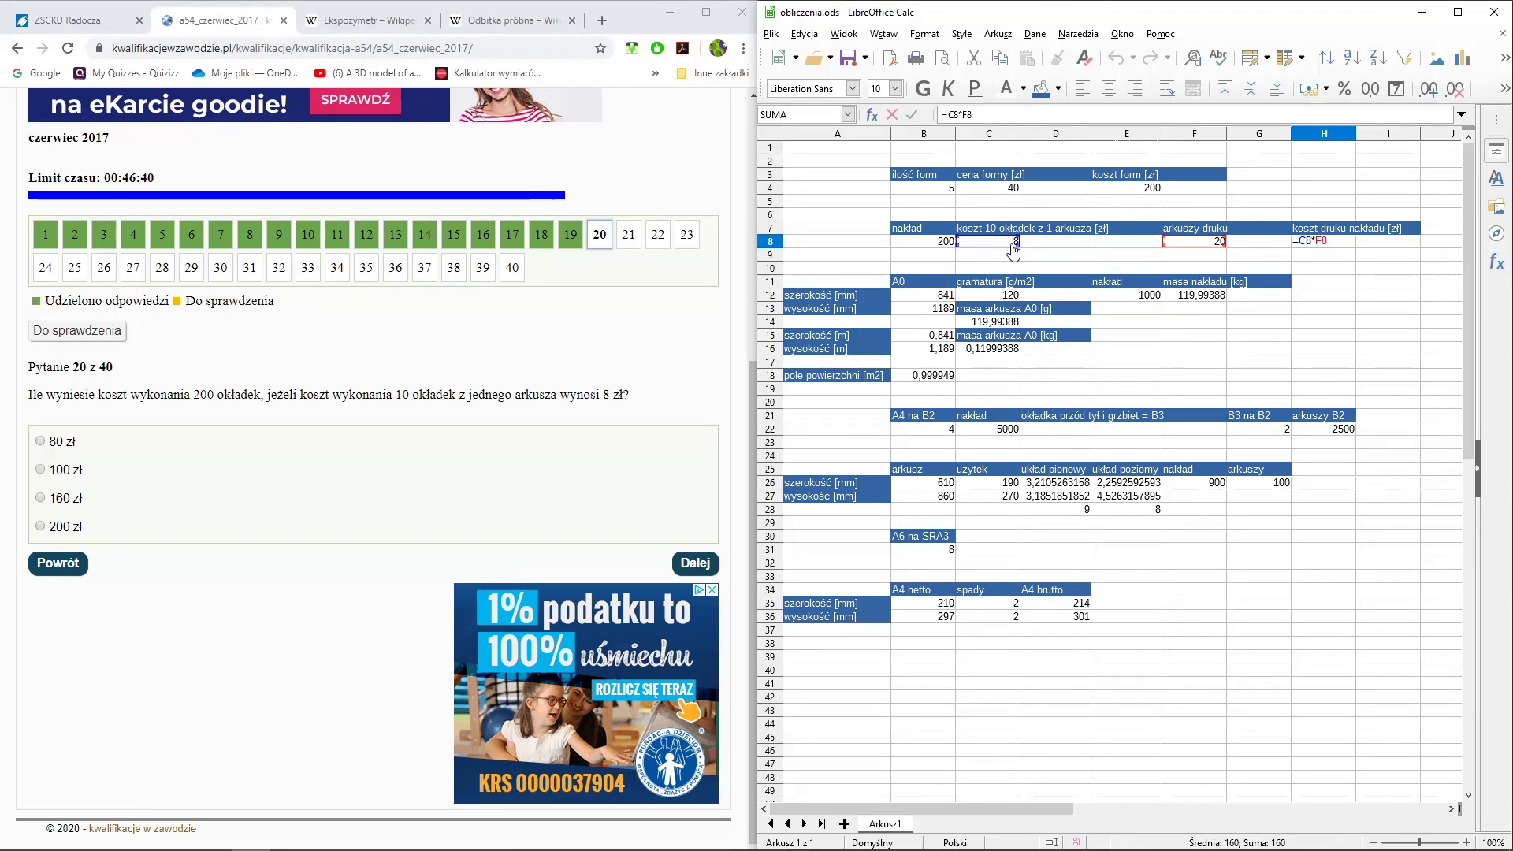
key(Return)
key(Up)
In the browser test, answer question 20 with "160 zł" and question 21 with "korytarzem", and go to question 22
click(63, 497)
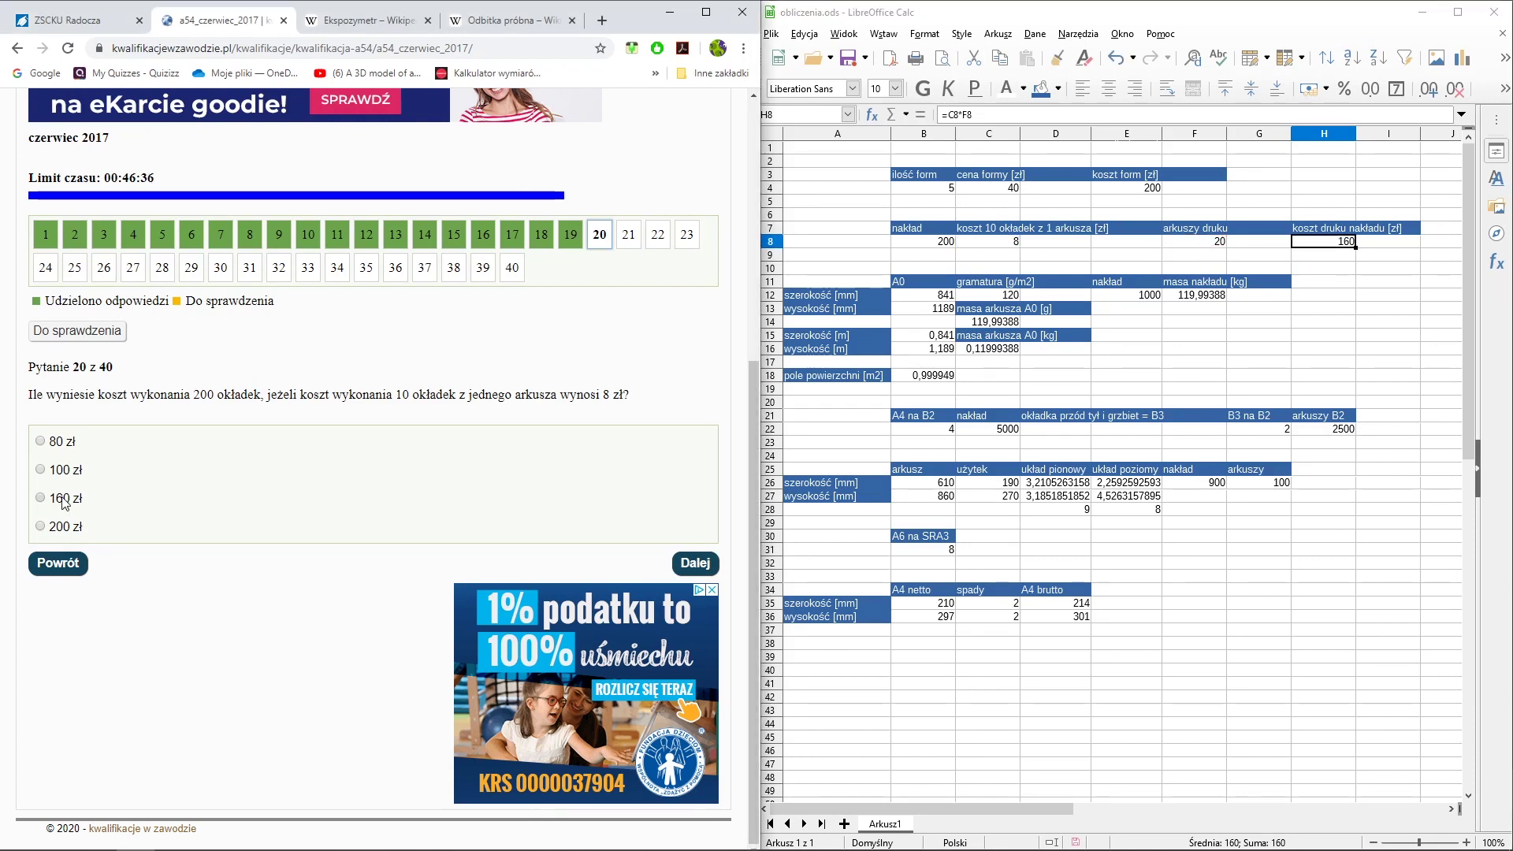
click(697, 562)
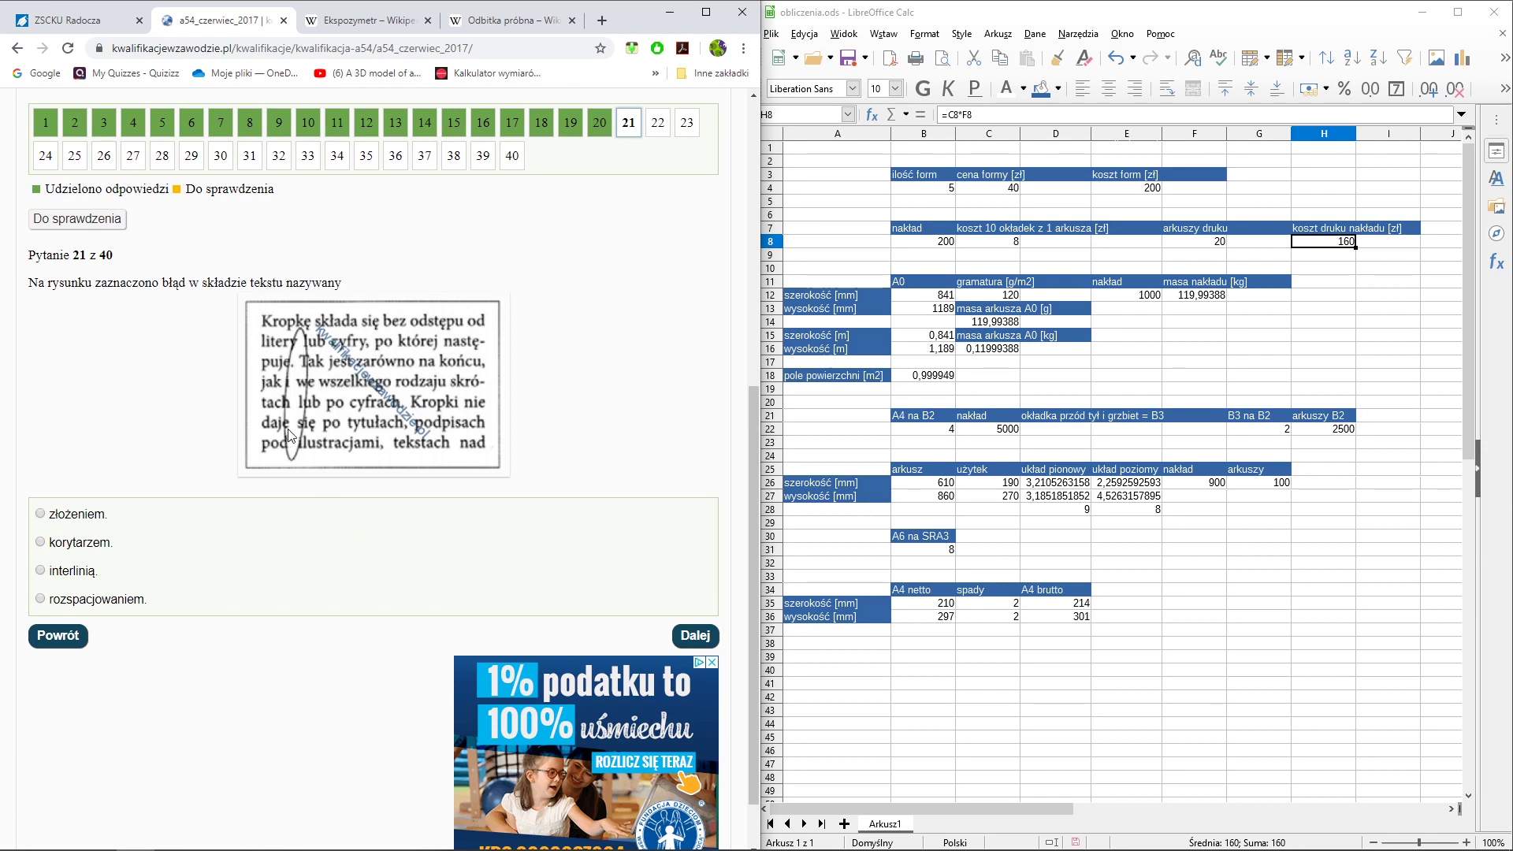
click(83, 545)
click(685, 637)
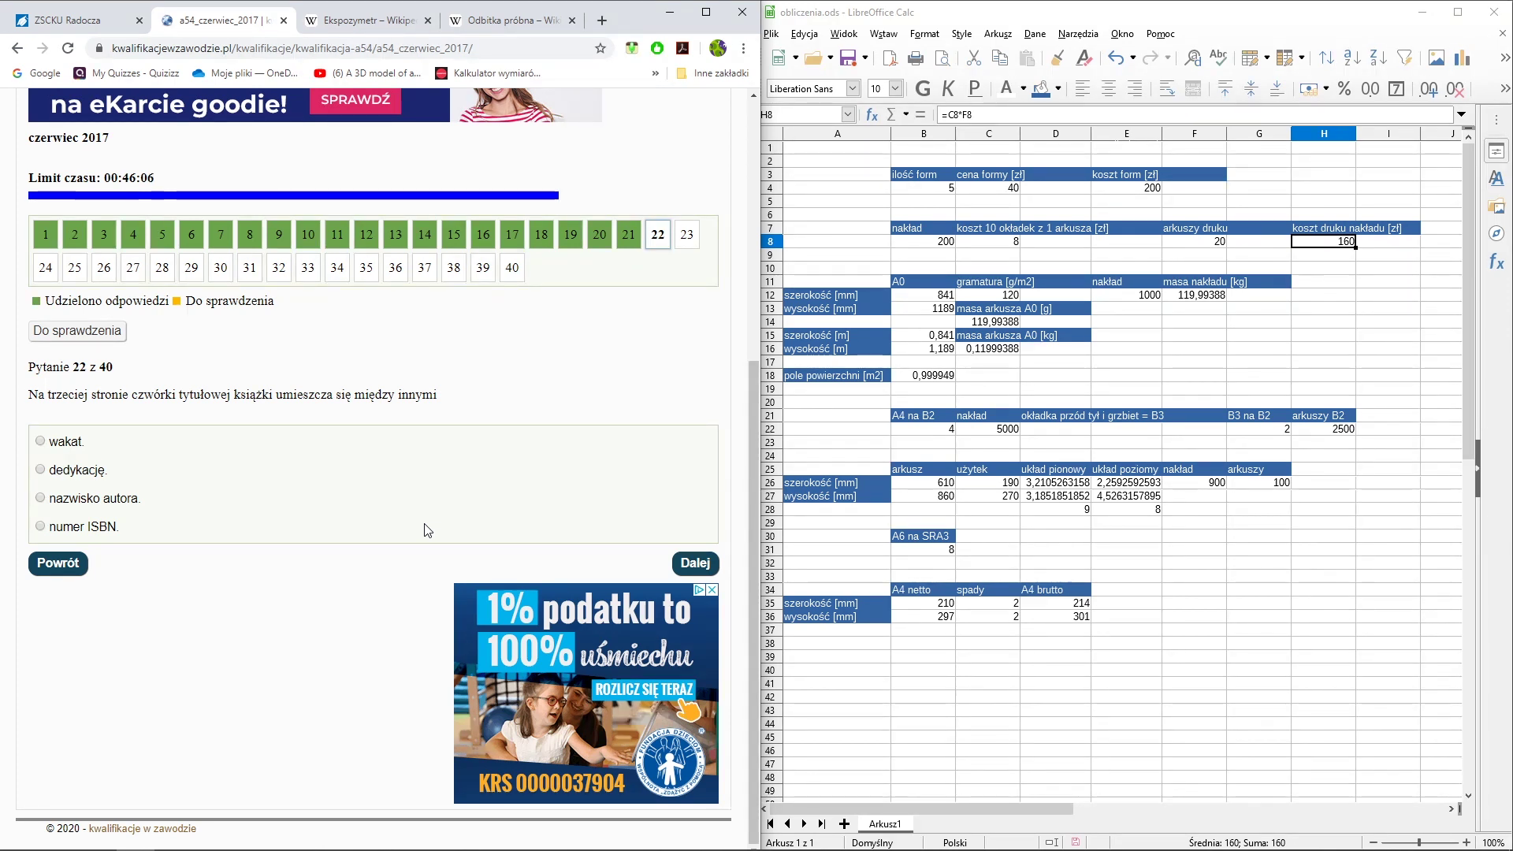
Answer question 22 with "nazwisko autora" and go to question 23
click(40, 442)
click(42, 469)
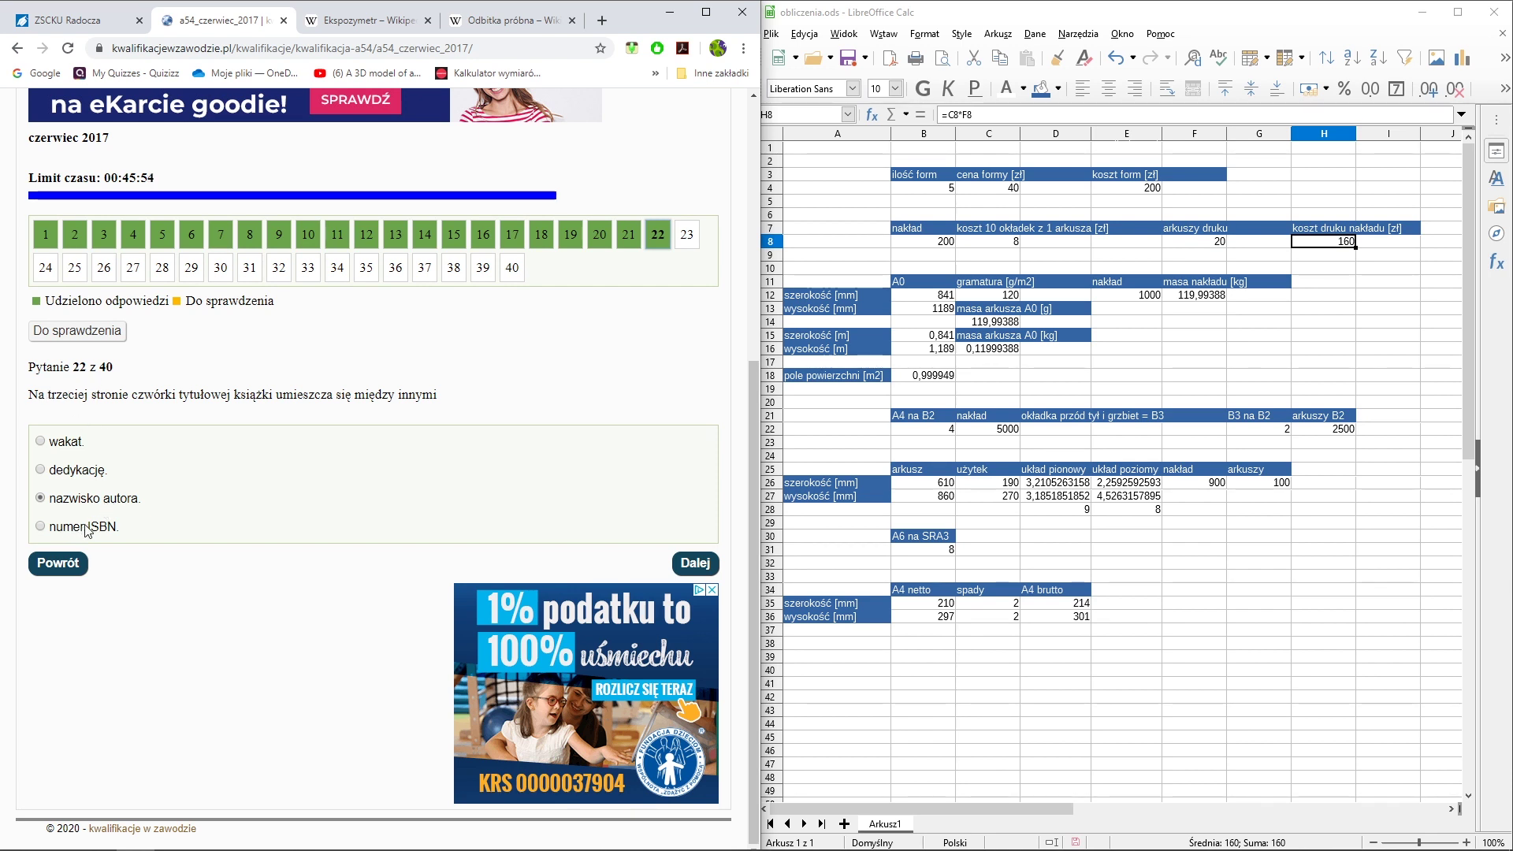
click(681, 566)
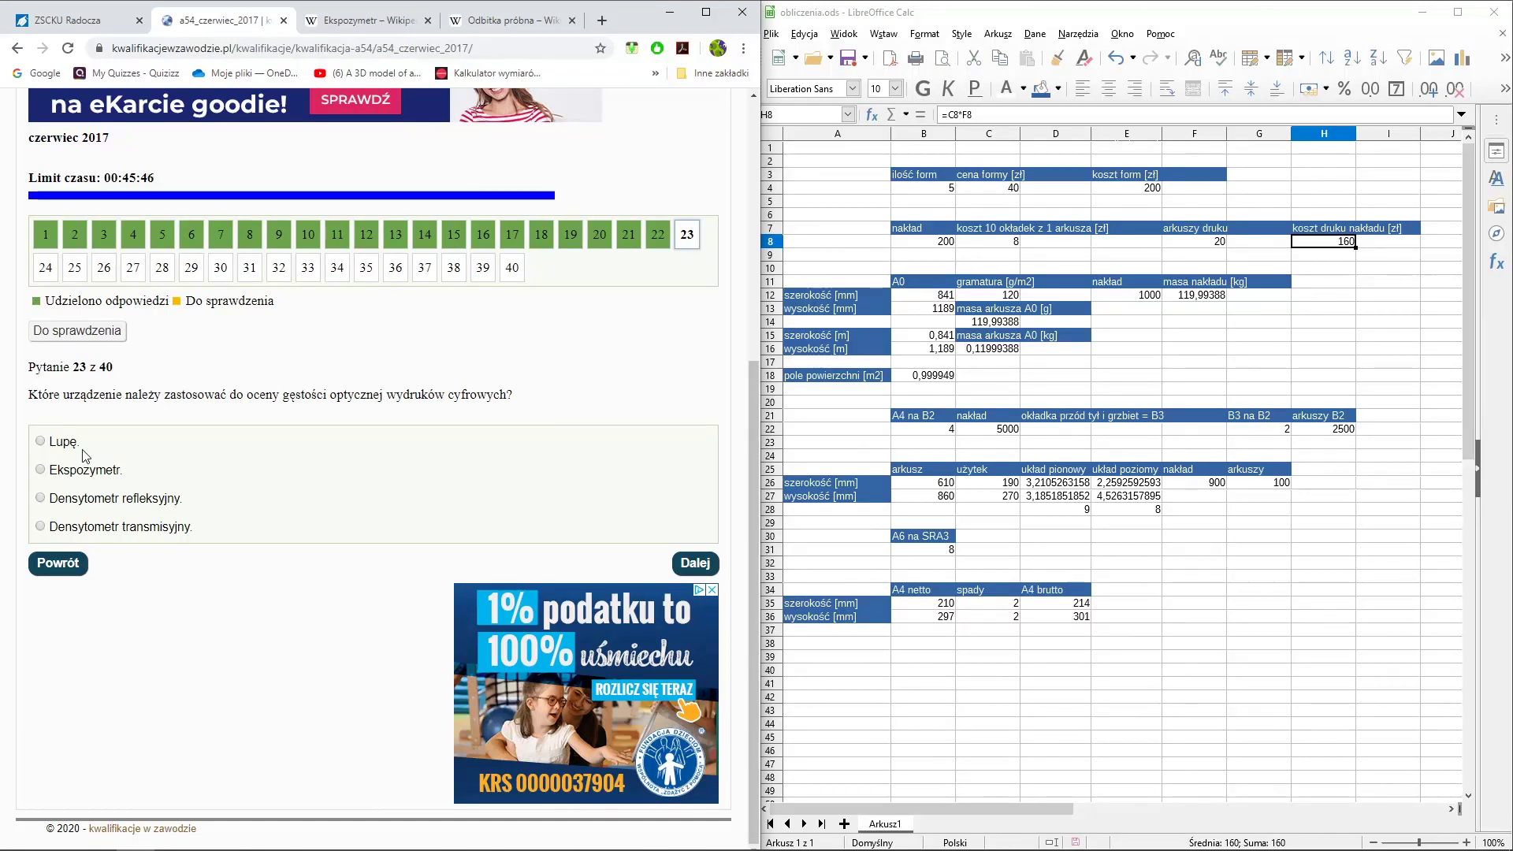
Consult the Wikipedia article on Ekspozymetr, answer question 23 with "Densytometr refleksyjny", and go to question 24
click(326, 24)
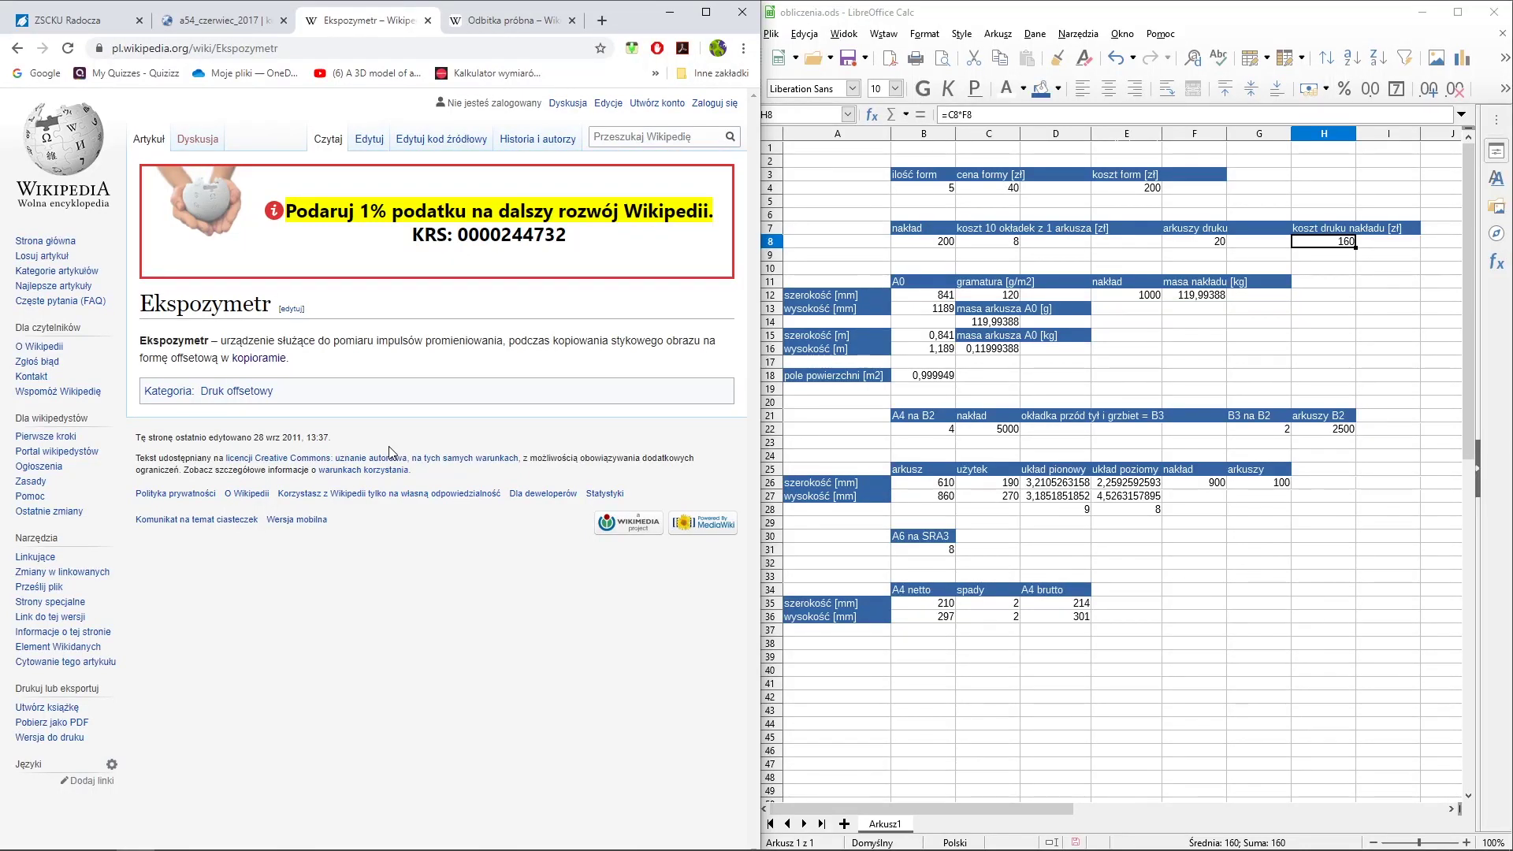
mouse_move(276, 364)
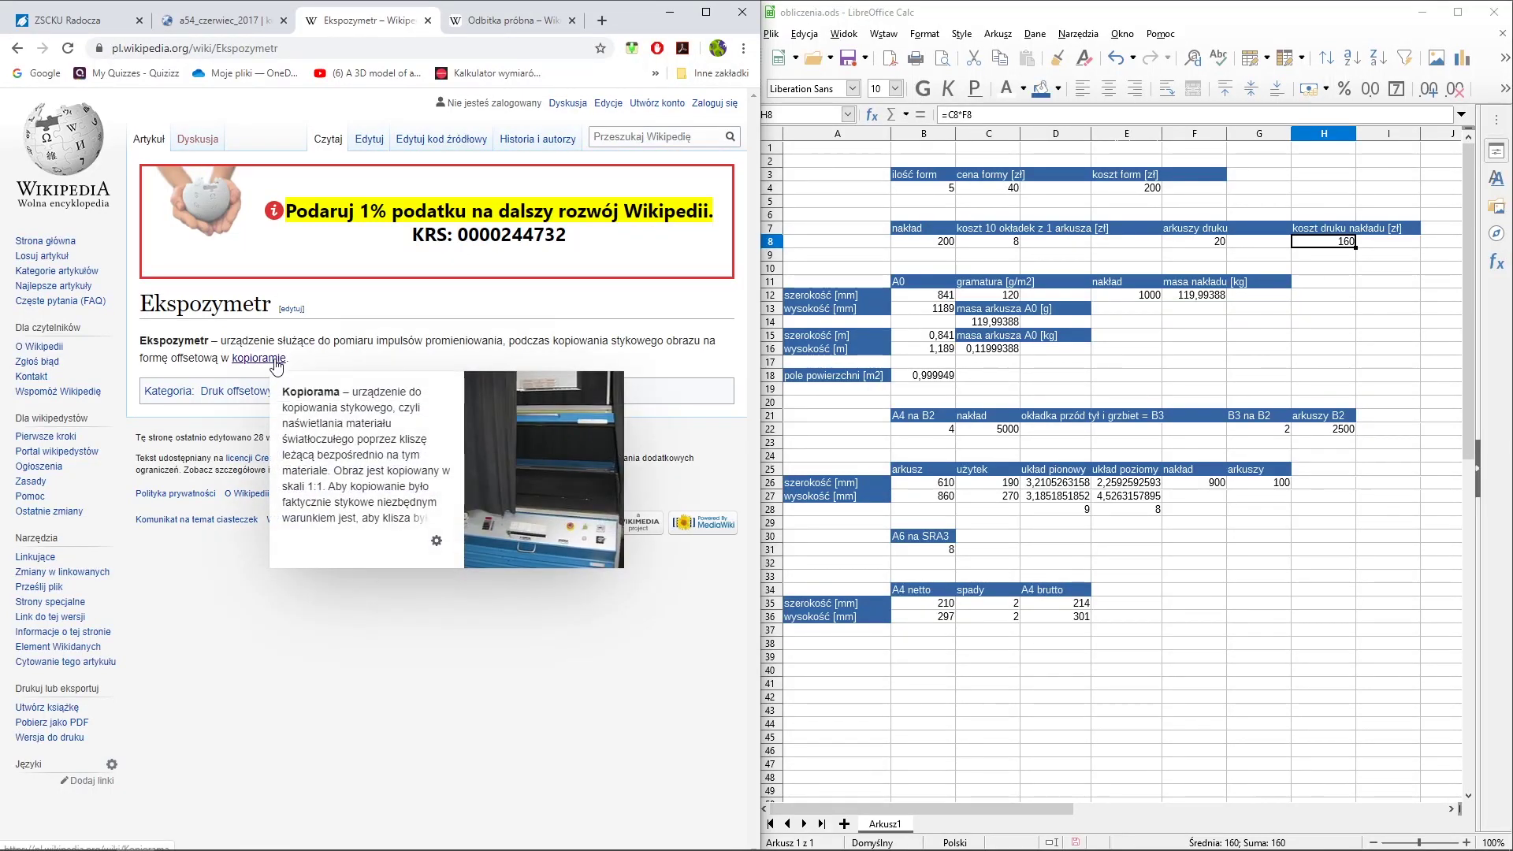
click(221, 20)
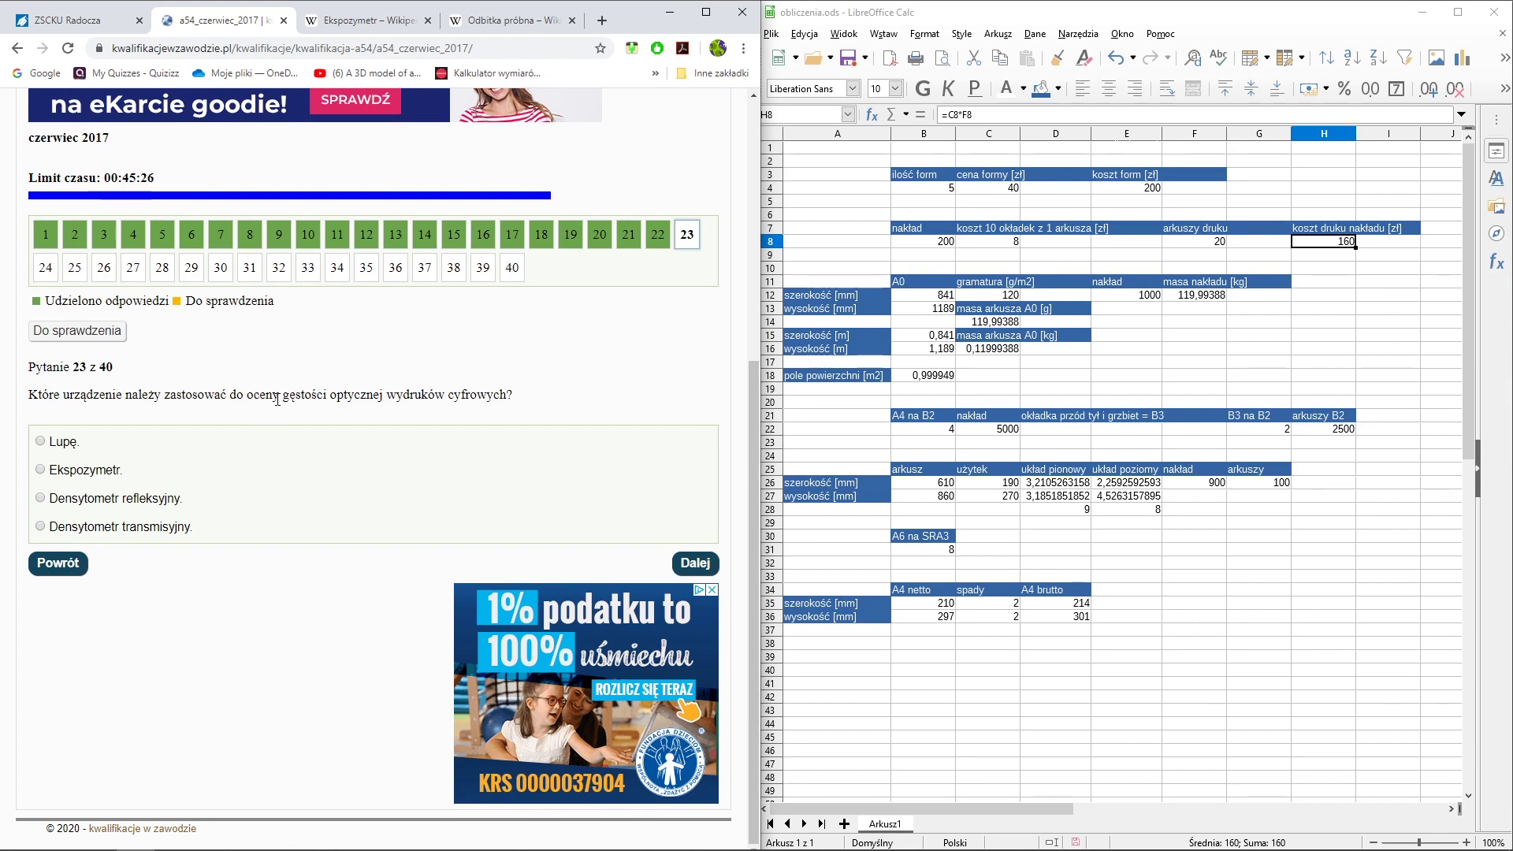
drag(282, 396, 506, 399)
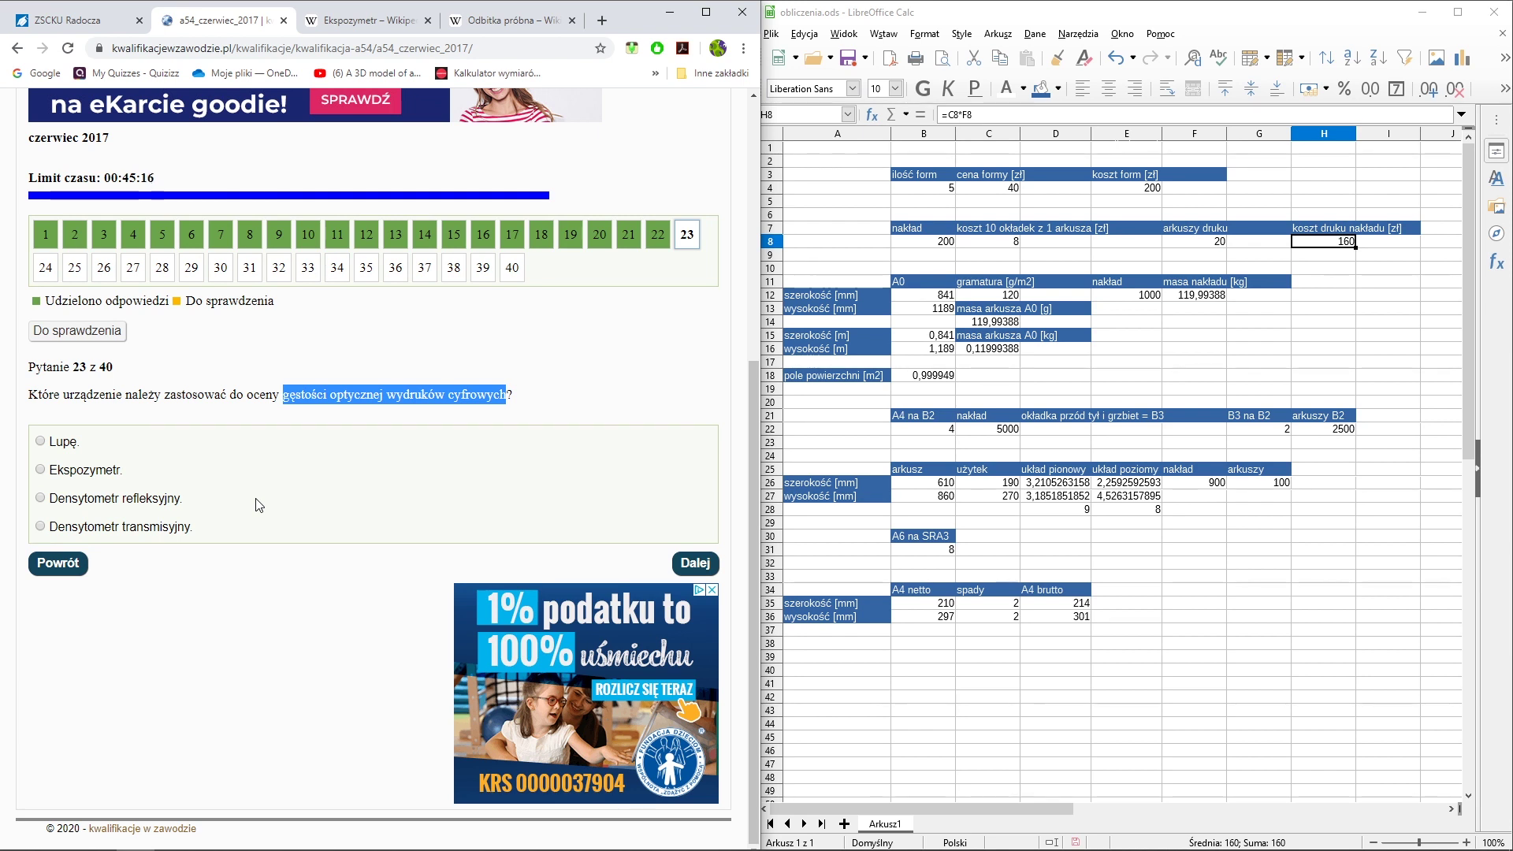
click(153, 501)
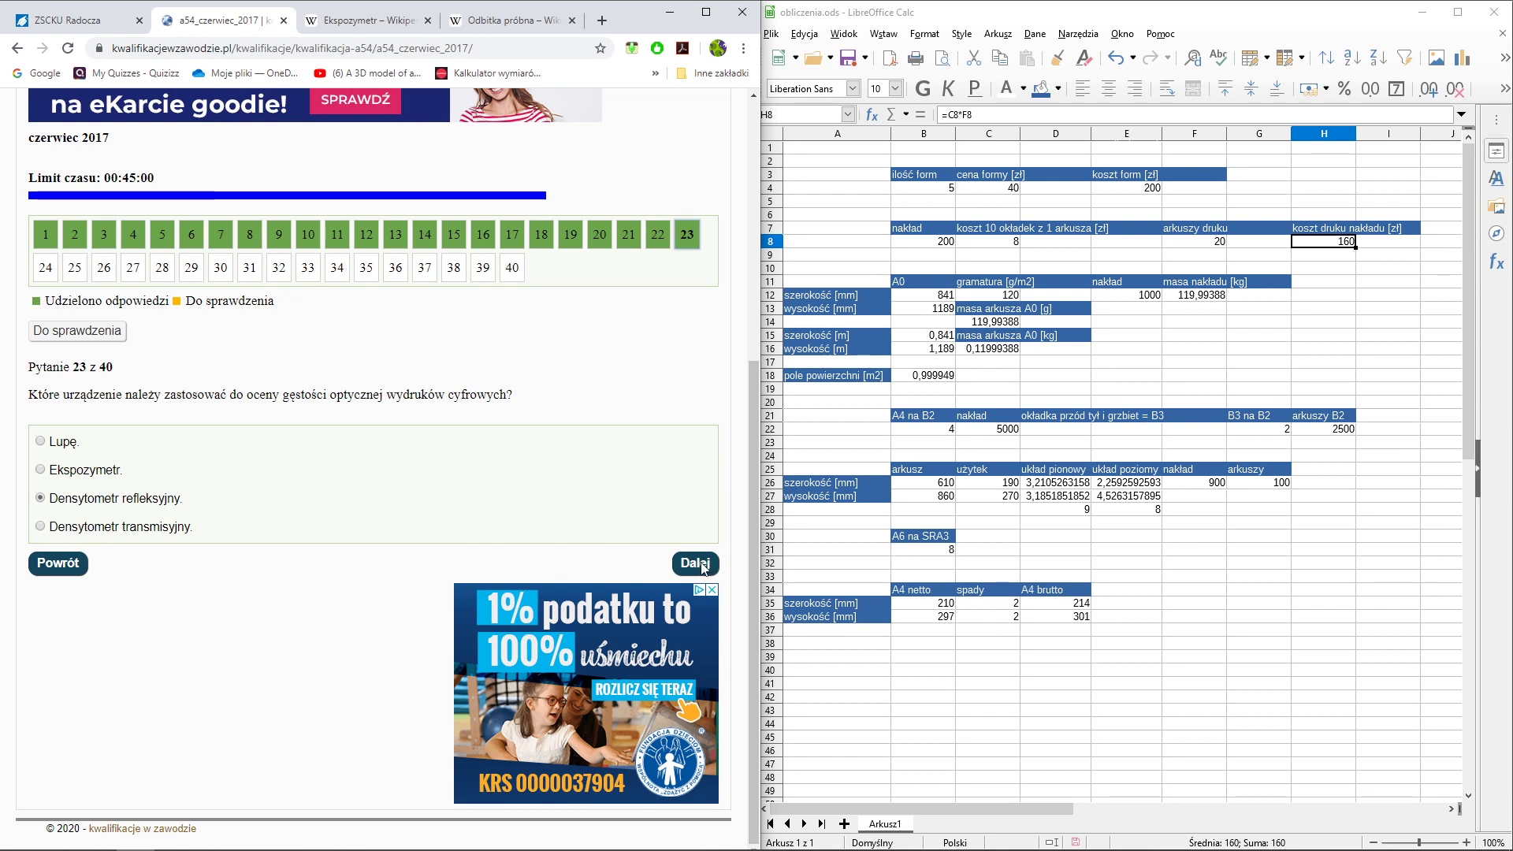
key(Return)
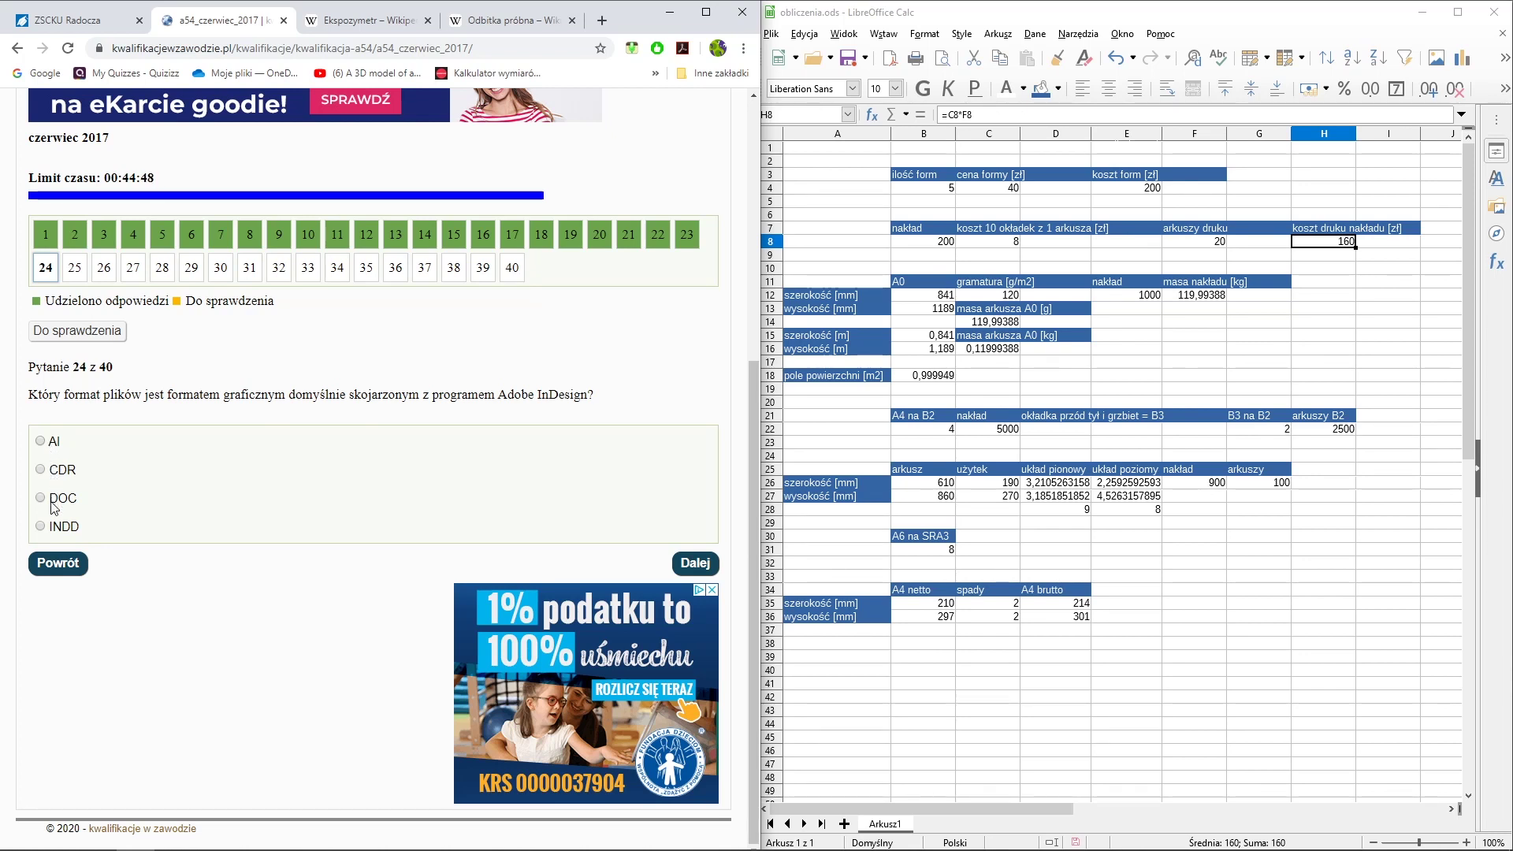
Answer question 24 with "INDD" and question 25 with "900 dpi", and go to question 26
click(41, 528)
click(692, 563)
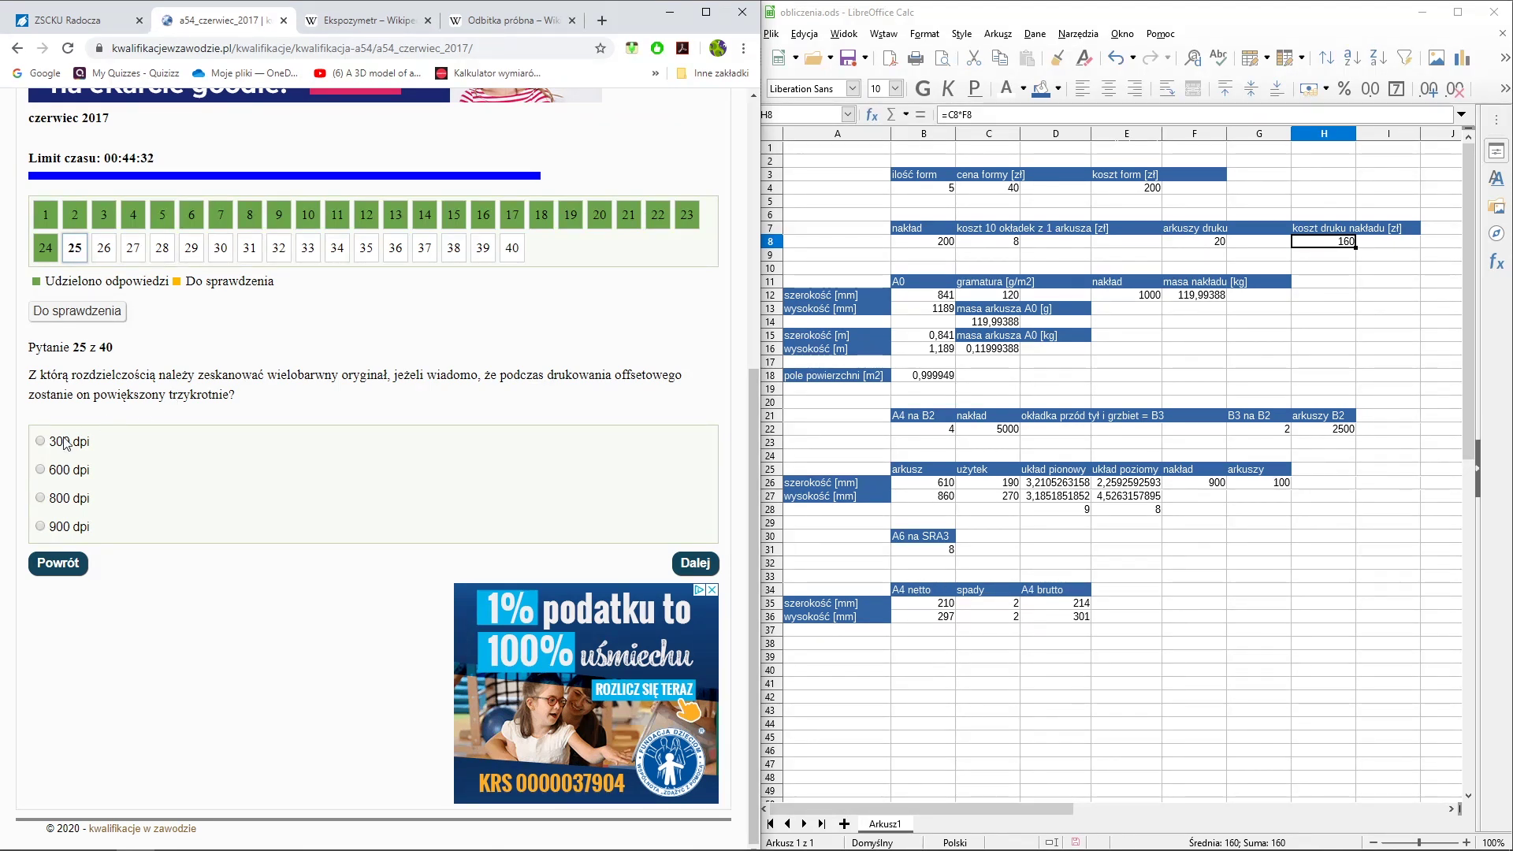
click(69, 528)
click(693, 563)
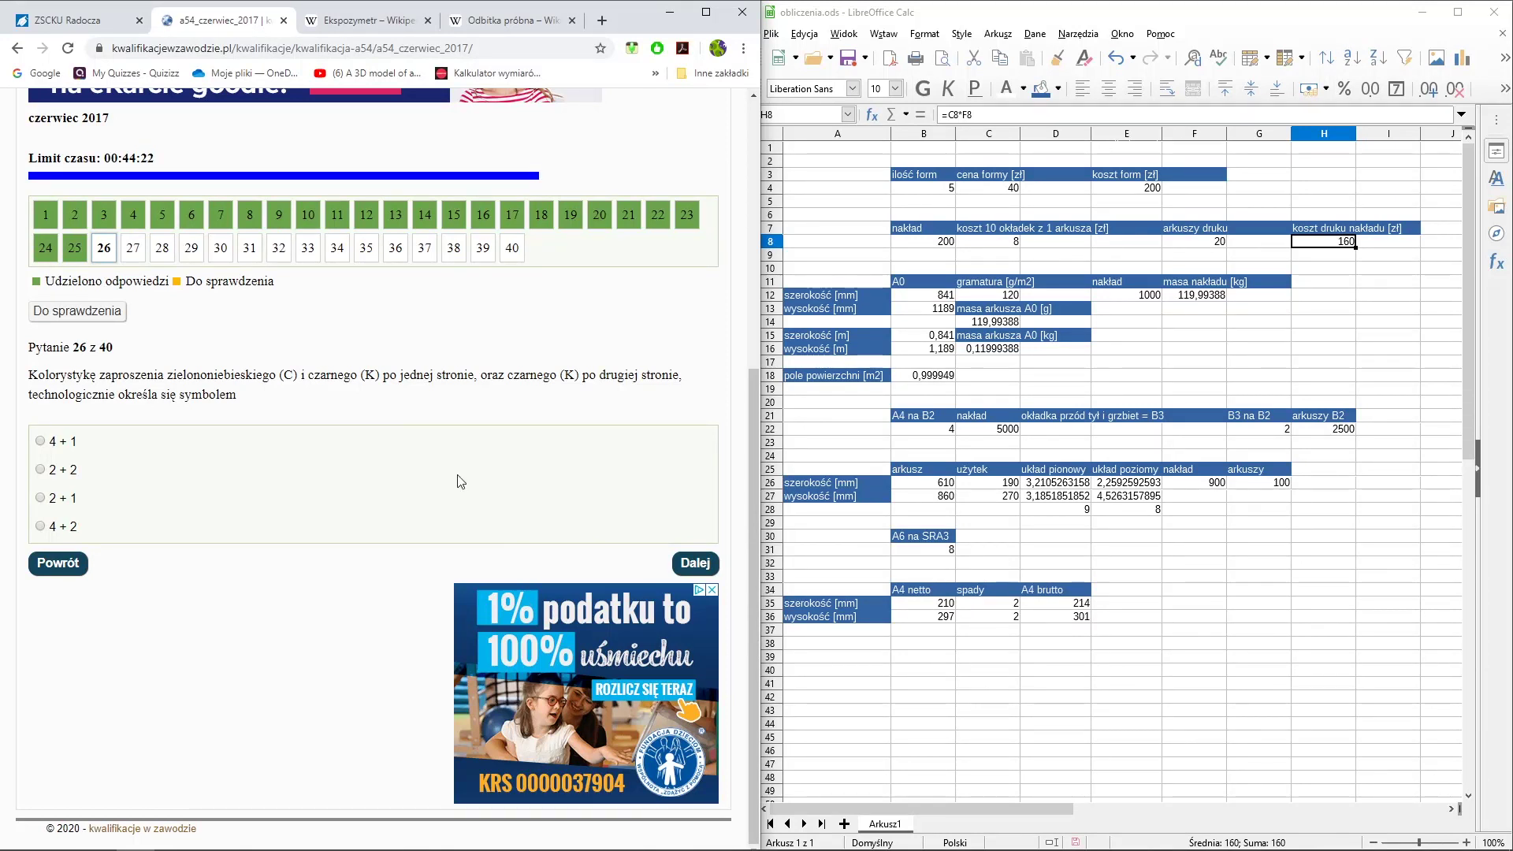
Review the ink colours given for each side in question 26, answer it with "2 + 1", and go to question 27
drag(167, 371, 382, 378)
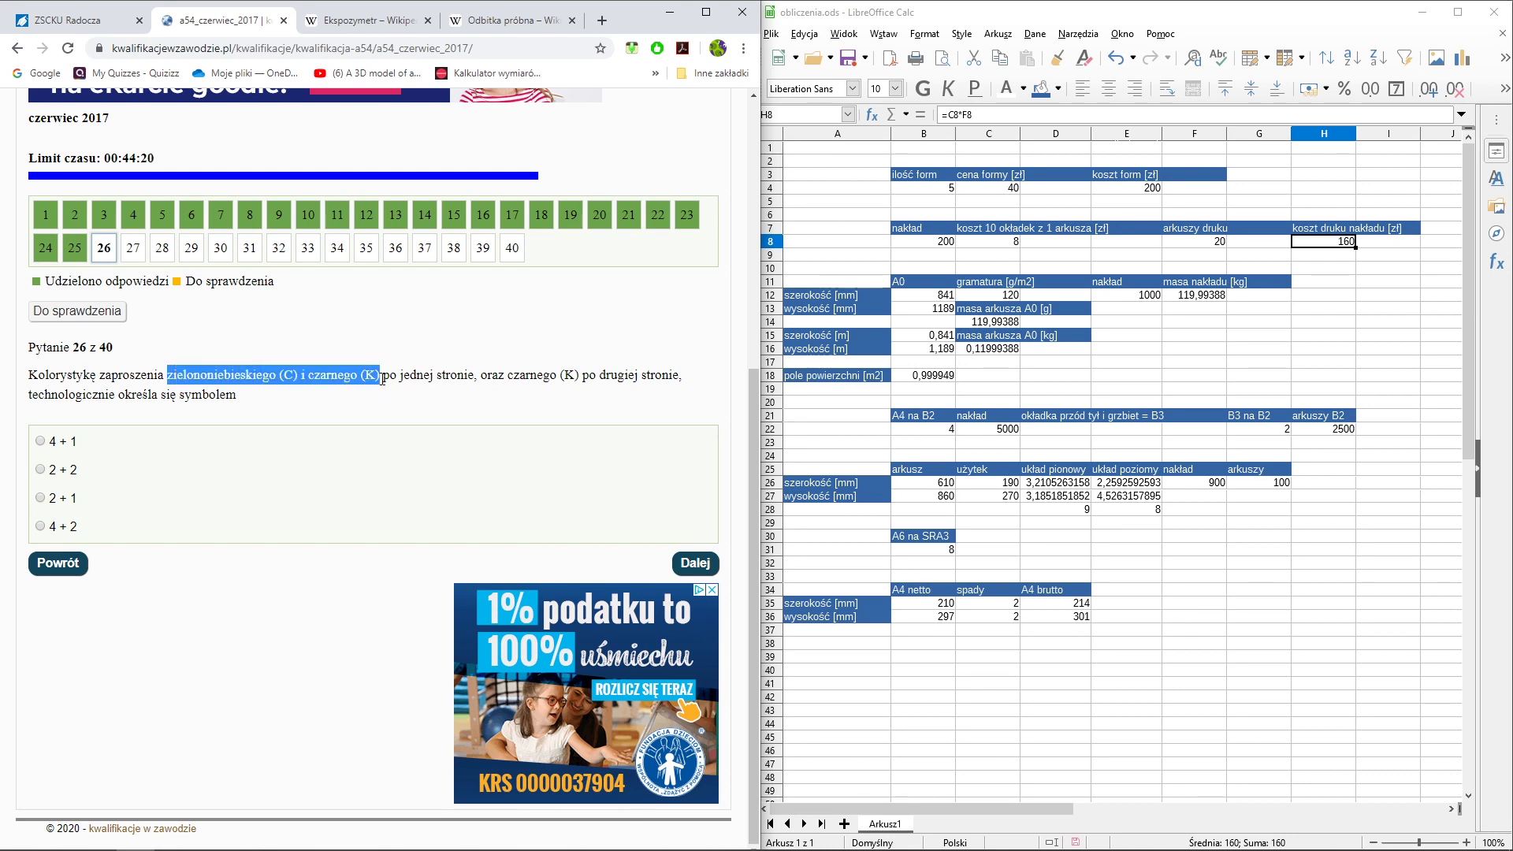
drag(506, 375, 594, 376)
click(57, 513)
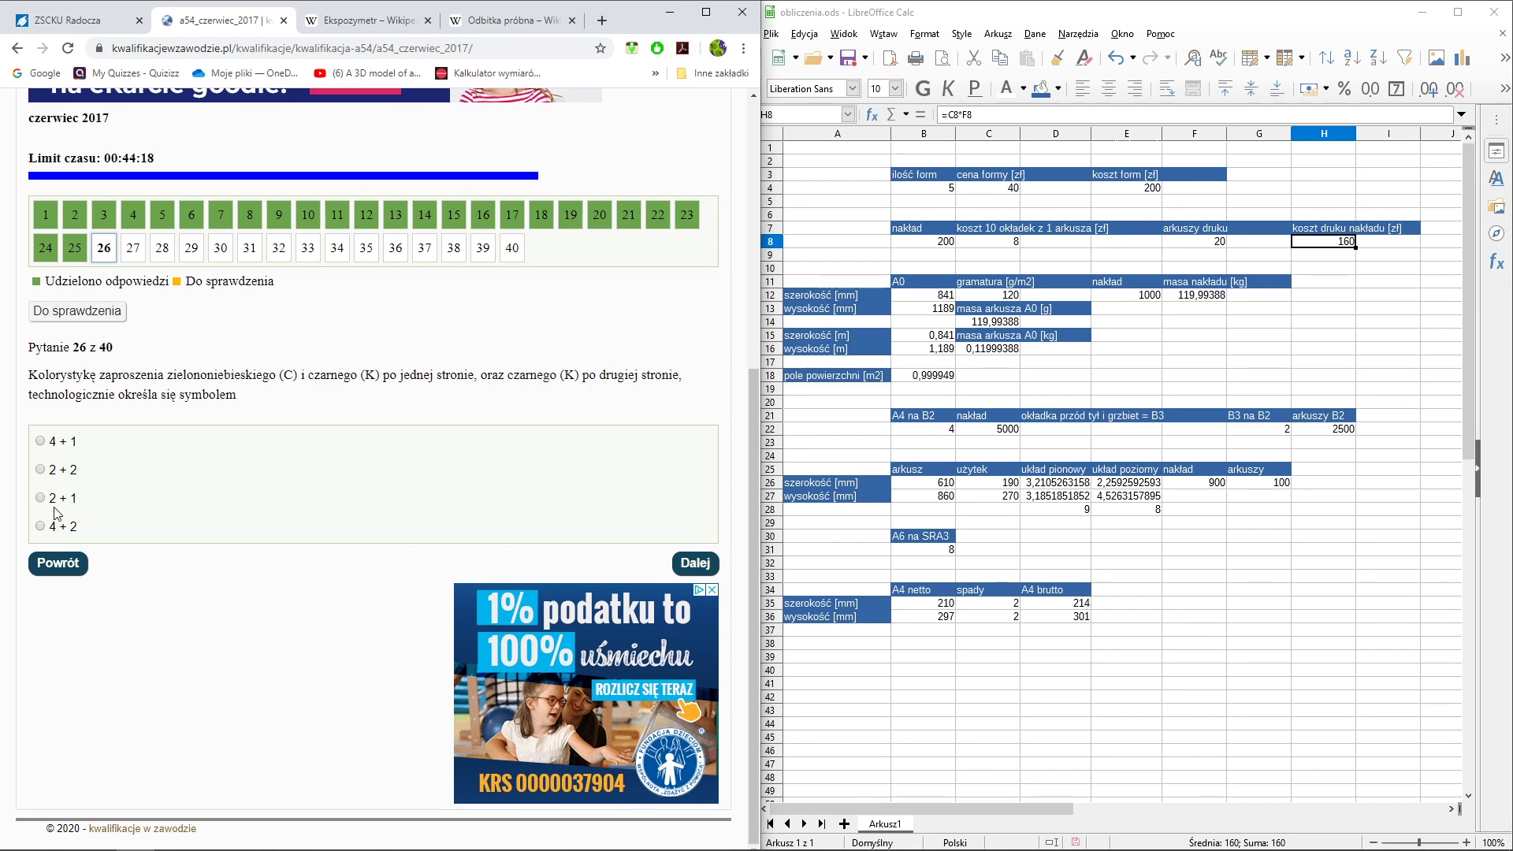
click(57, 504)
click(680, 565)
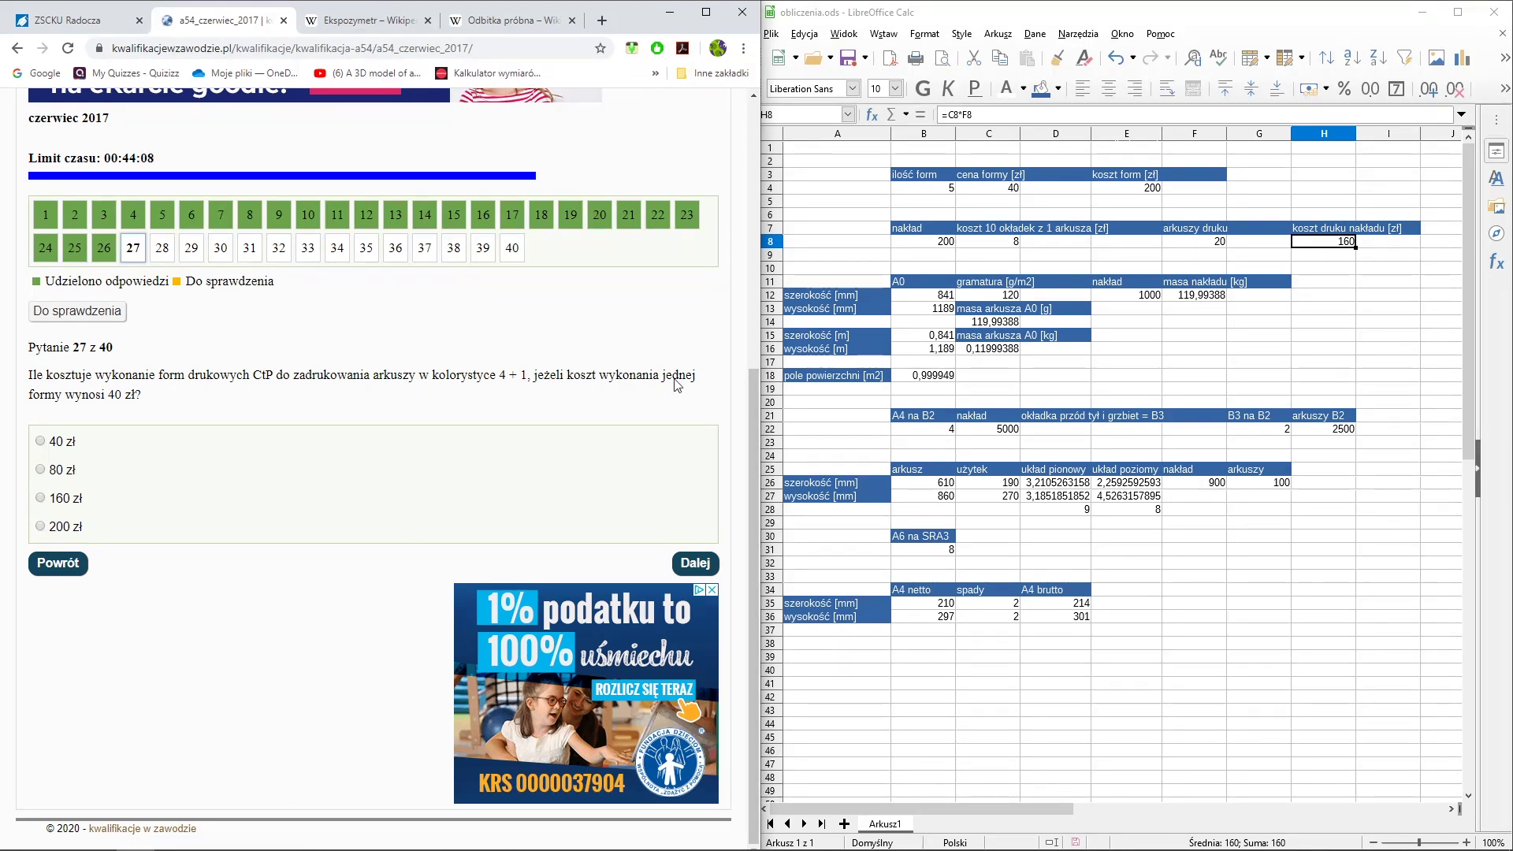
Check the form count, form price and form cost in the spreadsheet, answer question 27 with "200 zł", and go to question 28
drag(501, 375, 525, 379)
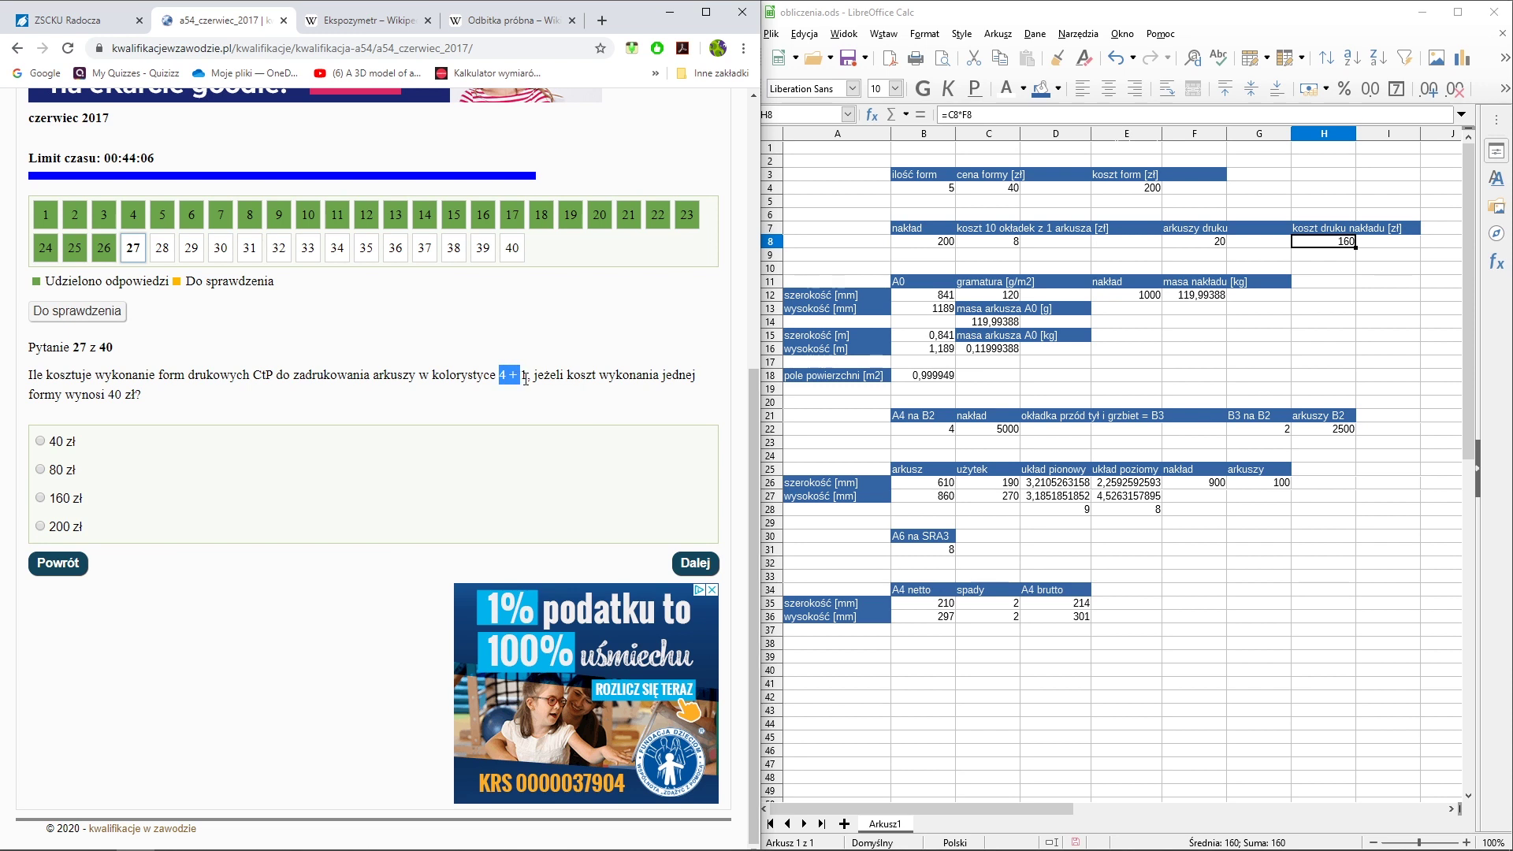
click(950, 193)
click(977, 194)
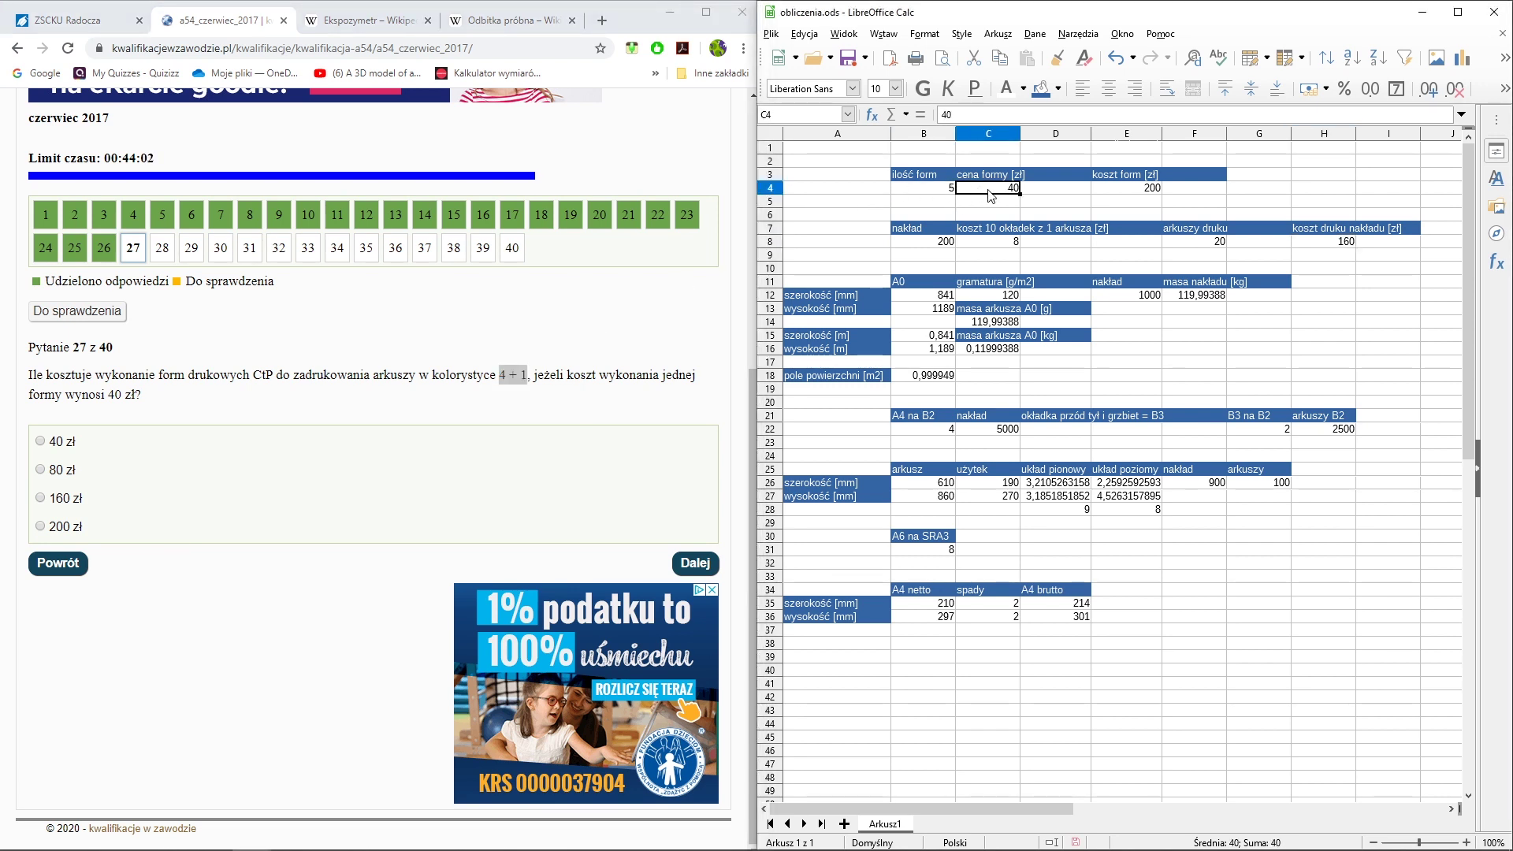
click(1104, 194)
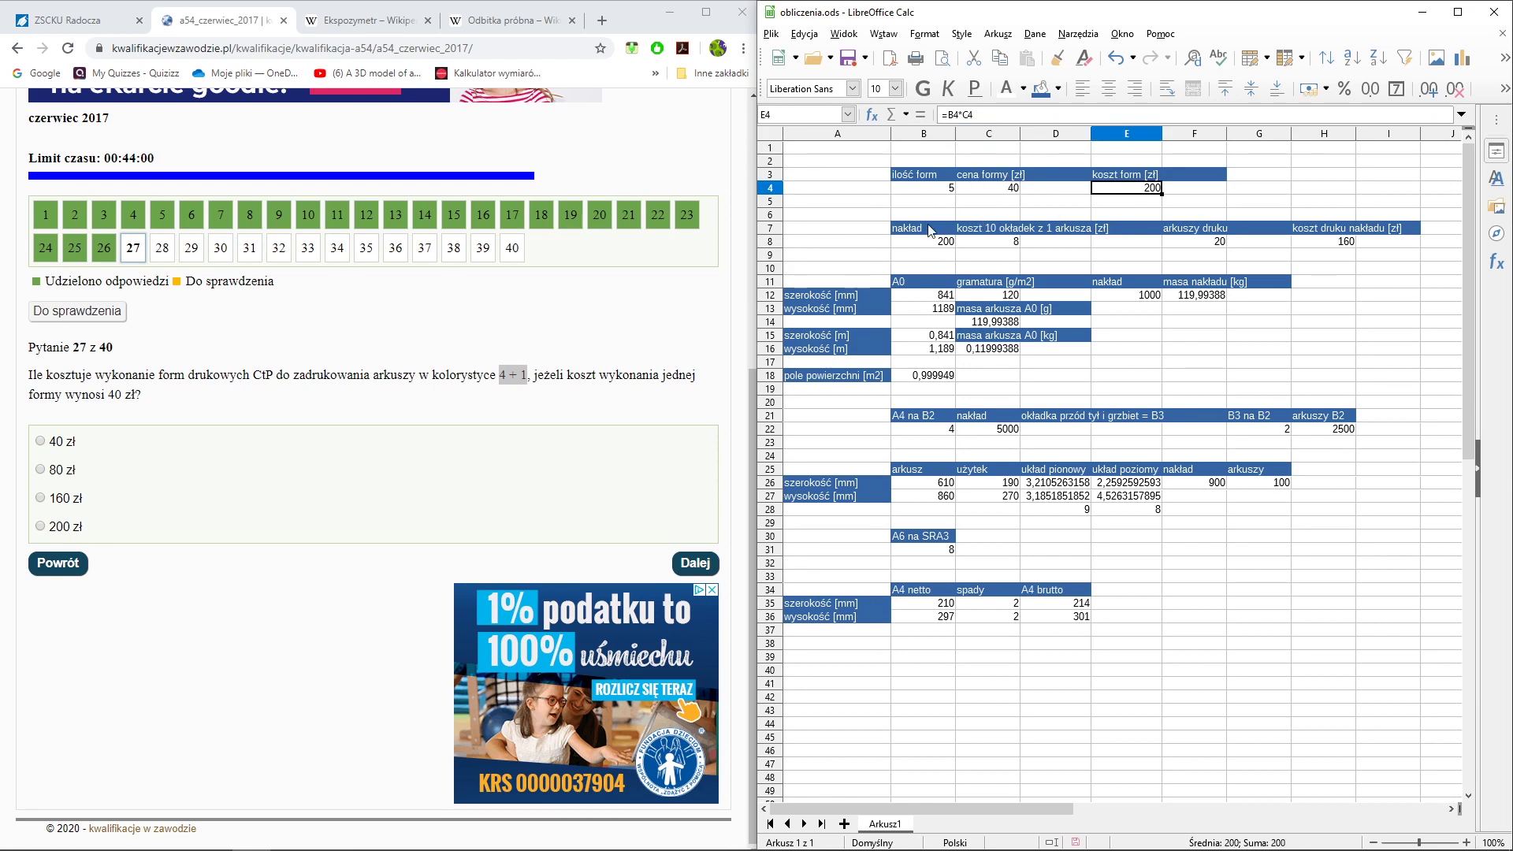
click(77, 527)
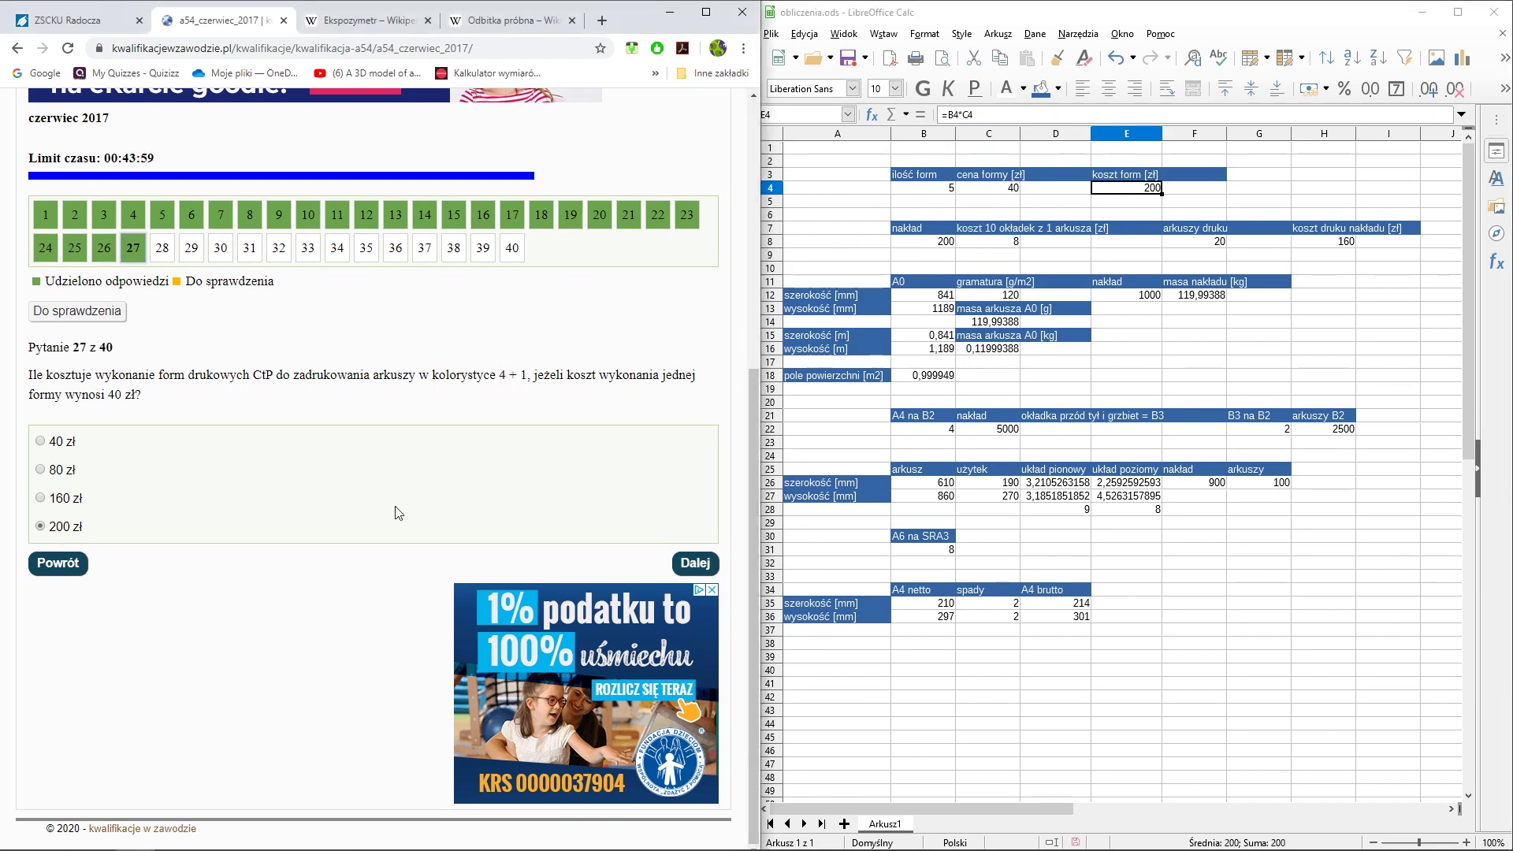
click(689, 565)
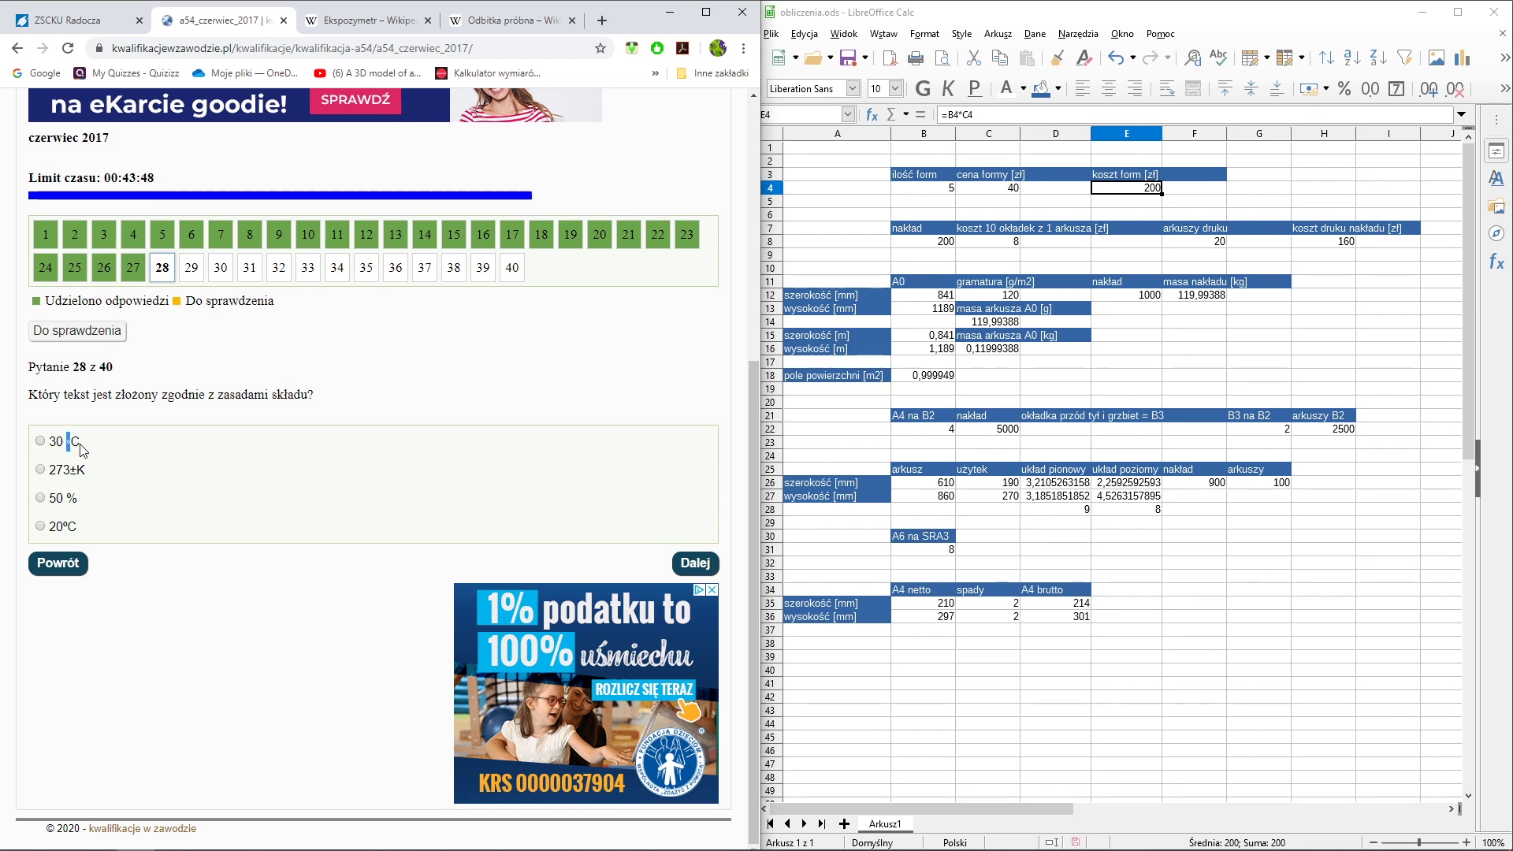
Examine the spacing in the first option of question 28, answer with "20ºC", and go to question 29
drag(66, 443, 71, 444)
click(81, 451)
click(43, 533)
click(693, 567)
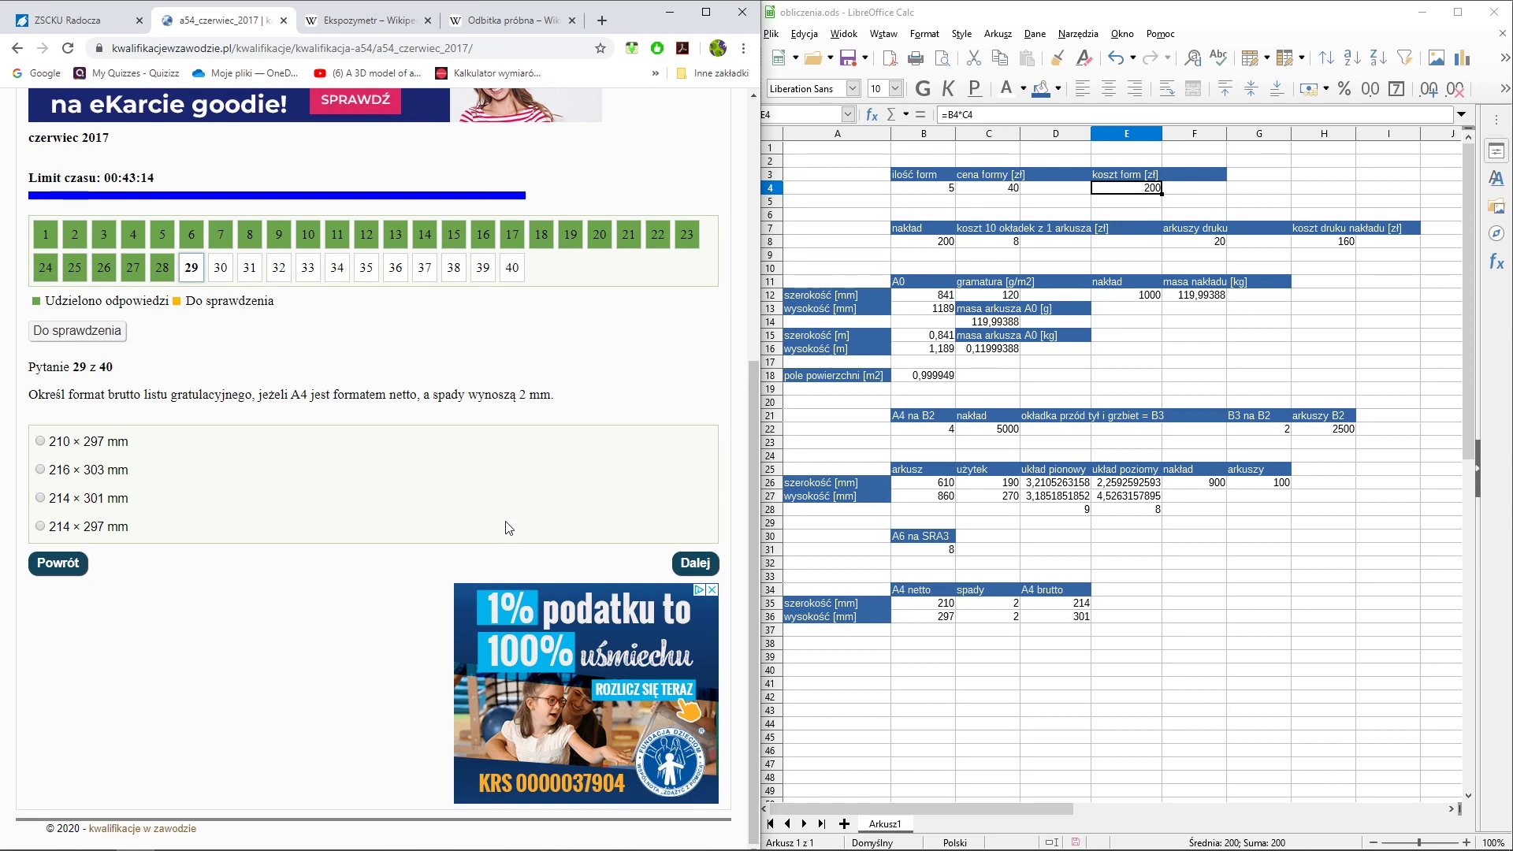
Check the A4 net, bleed and gross cells in the spreadsheet, answer question 29 with "214 × 301 mm", and go to question 30
click(944, 616)
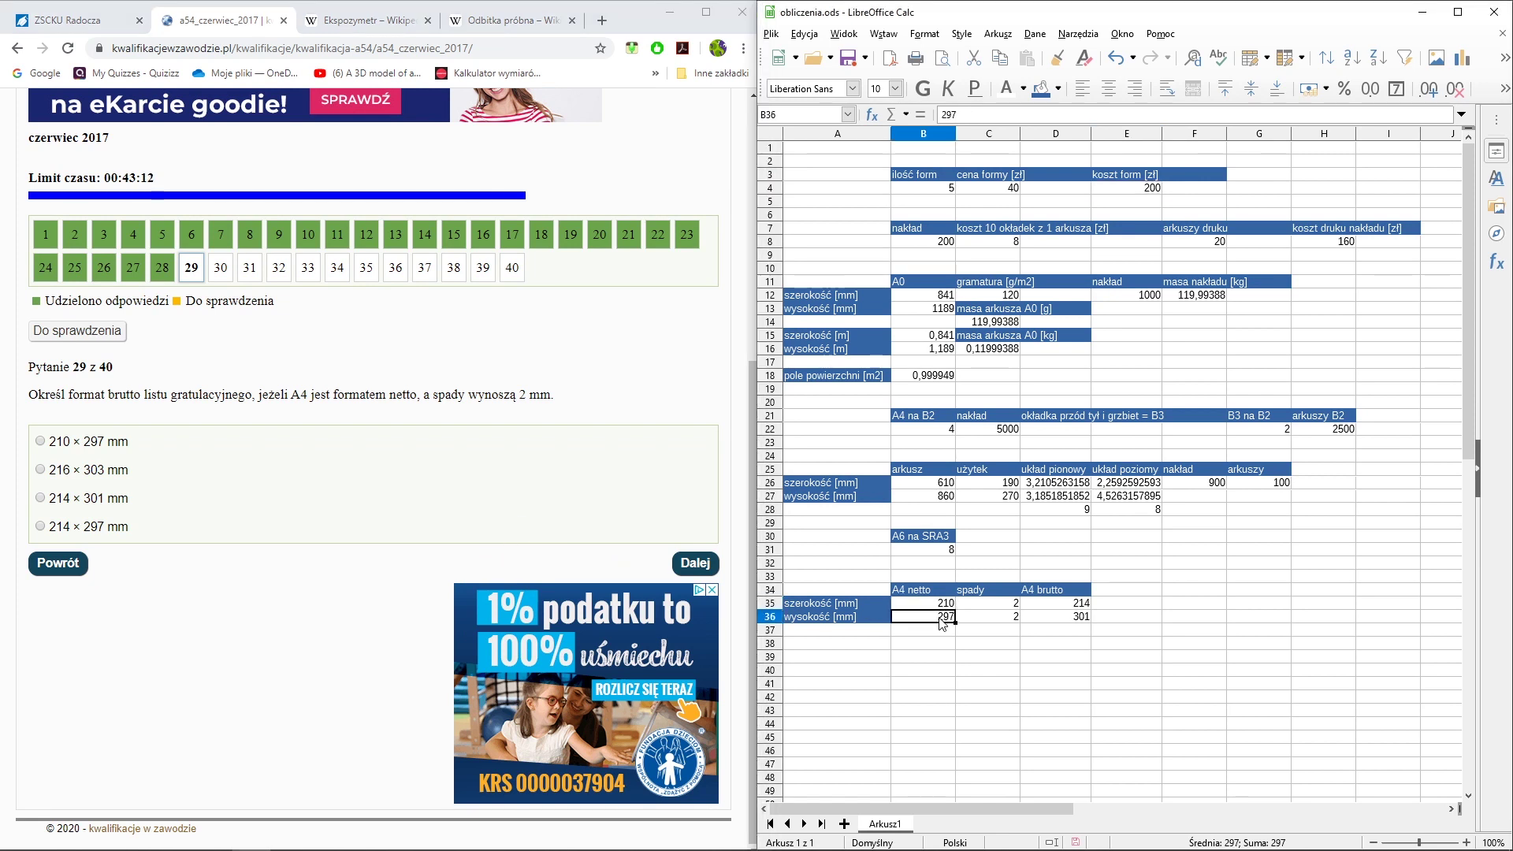
click(981, 603)
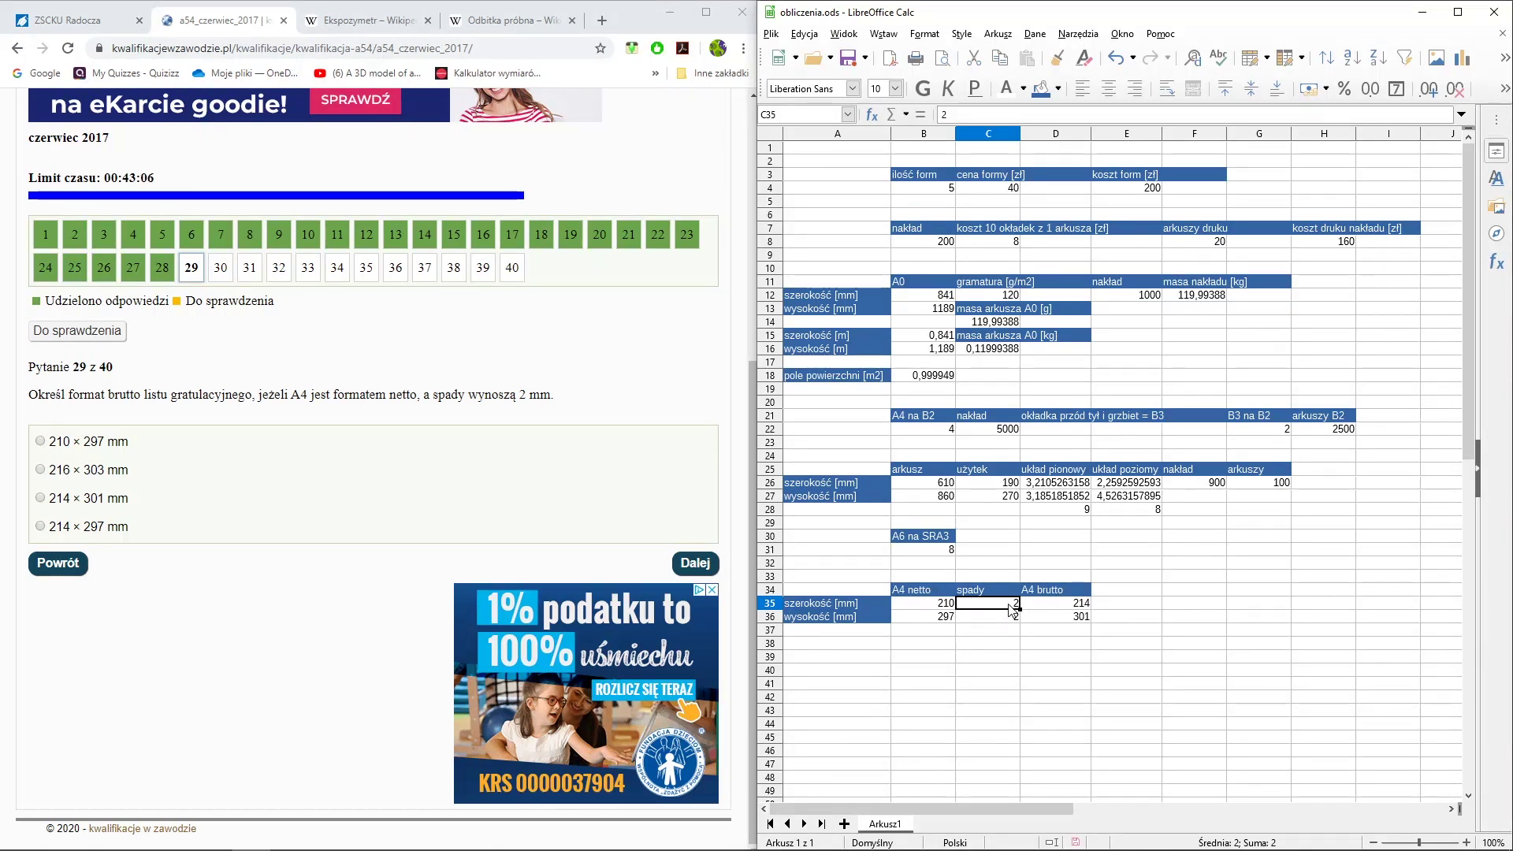
click(1010, 616)
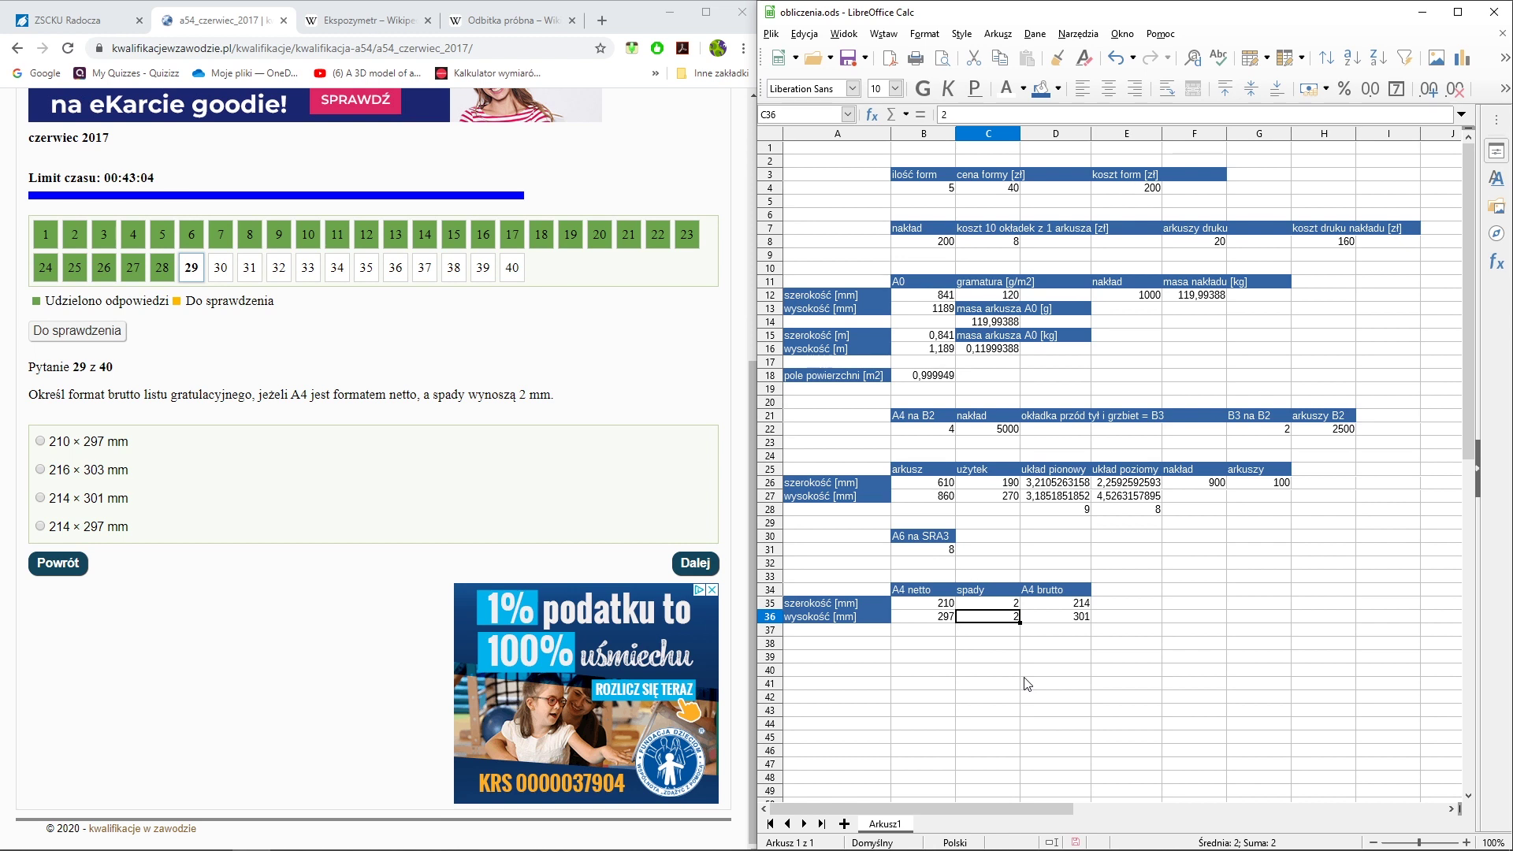
key(Up)
key(Right)
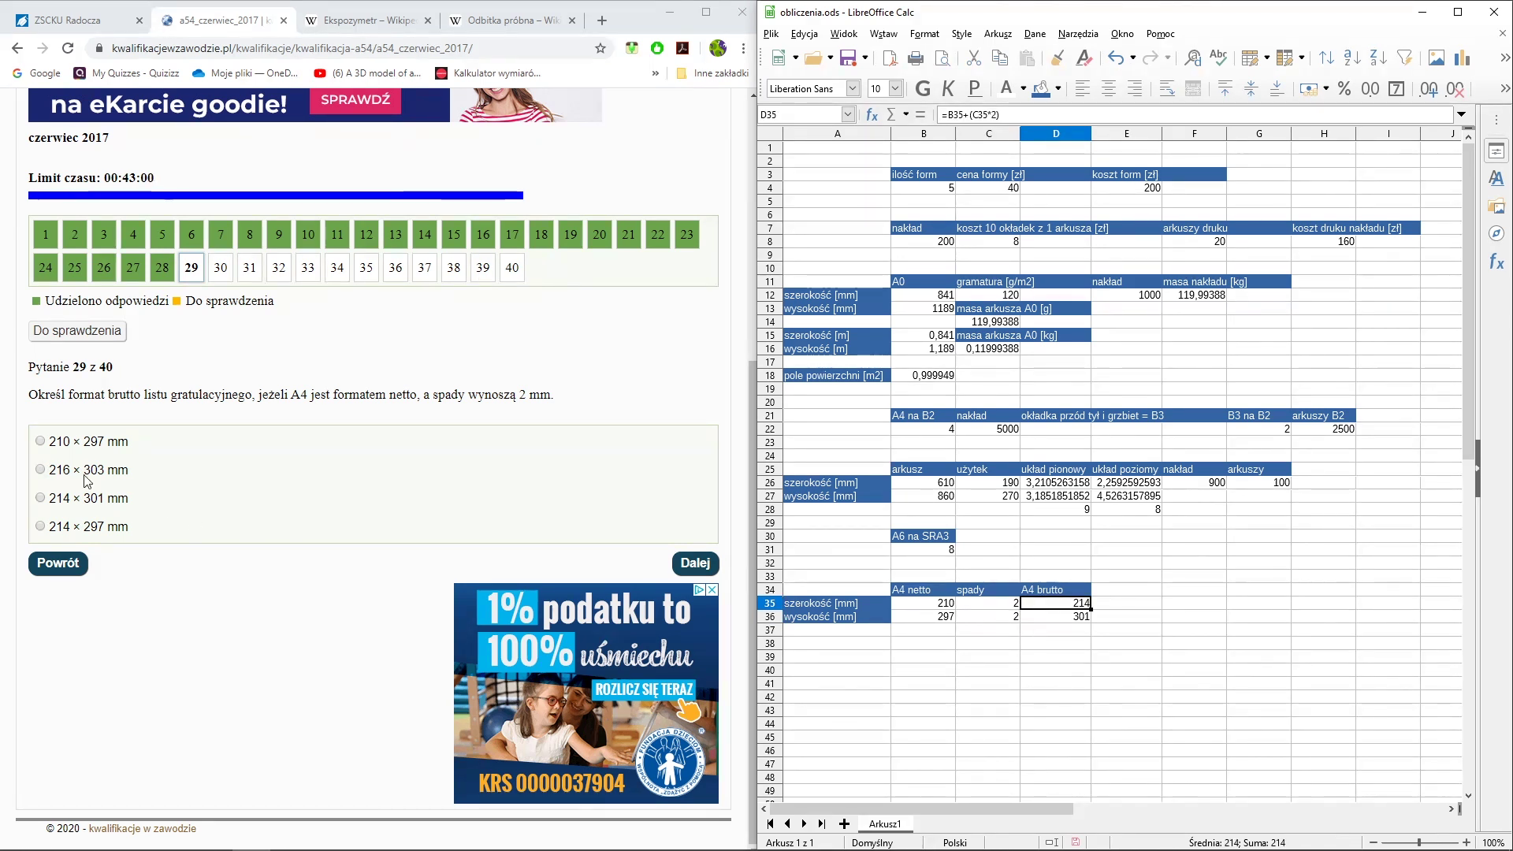
click(65, 504)
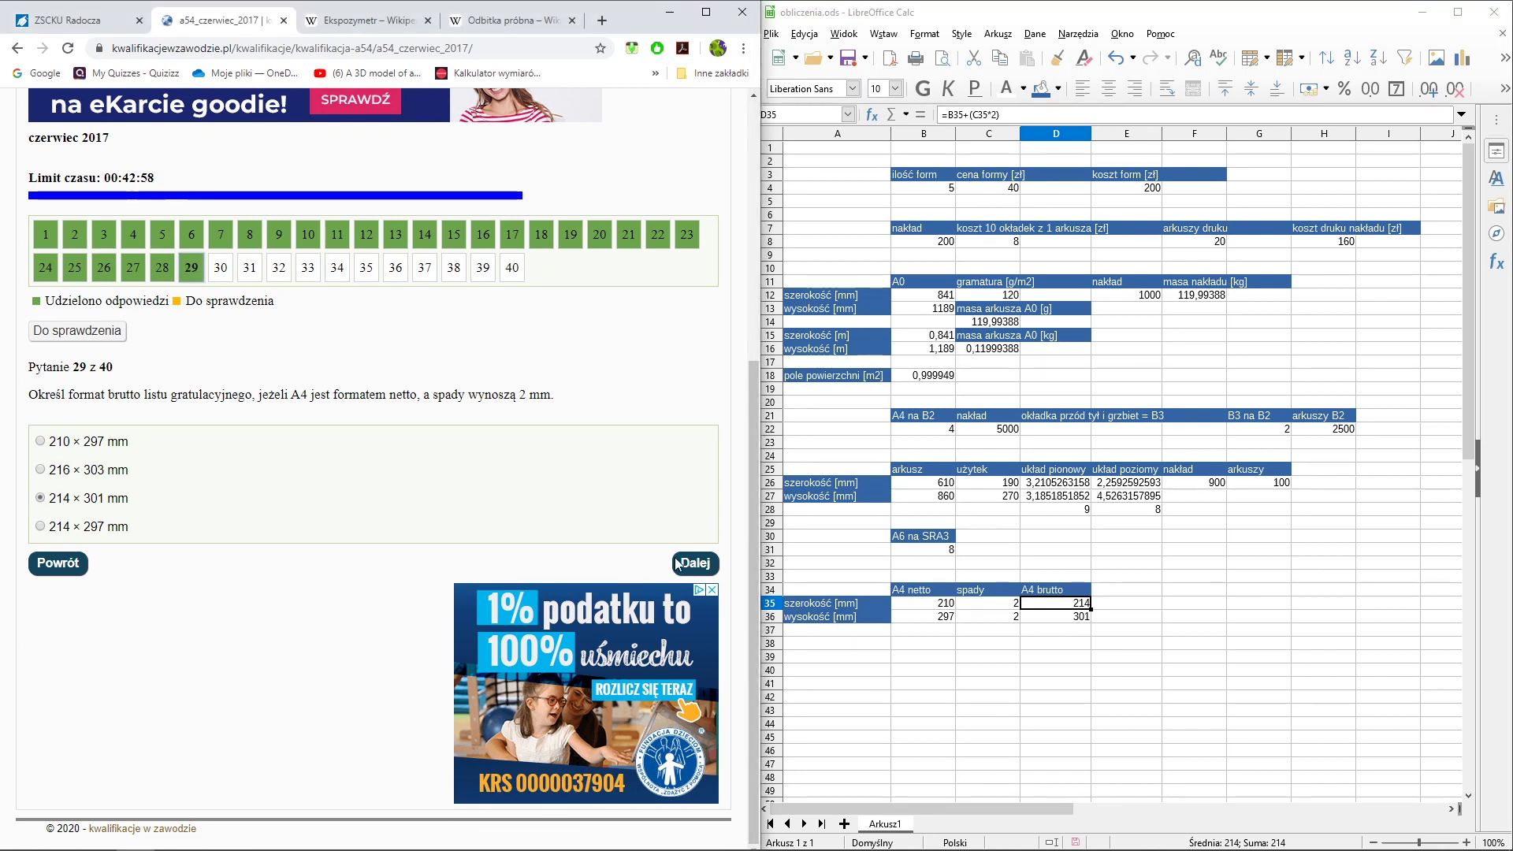
click(693, 567)
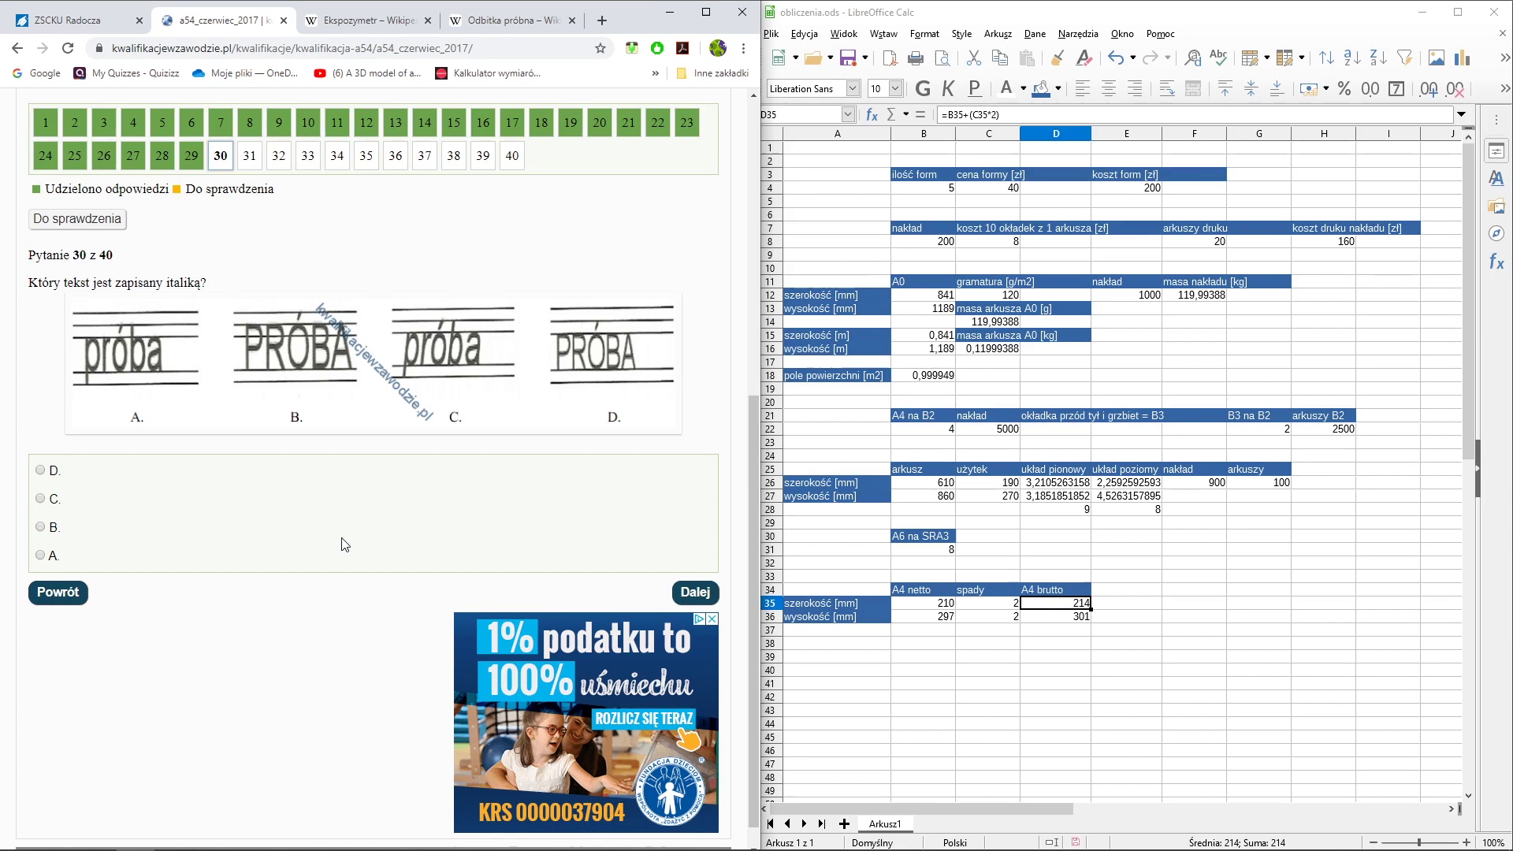
Answer question 30 with "C" and go to question 31
click(48, 502)
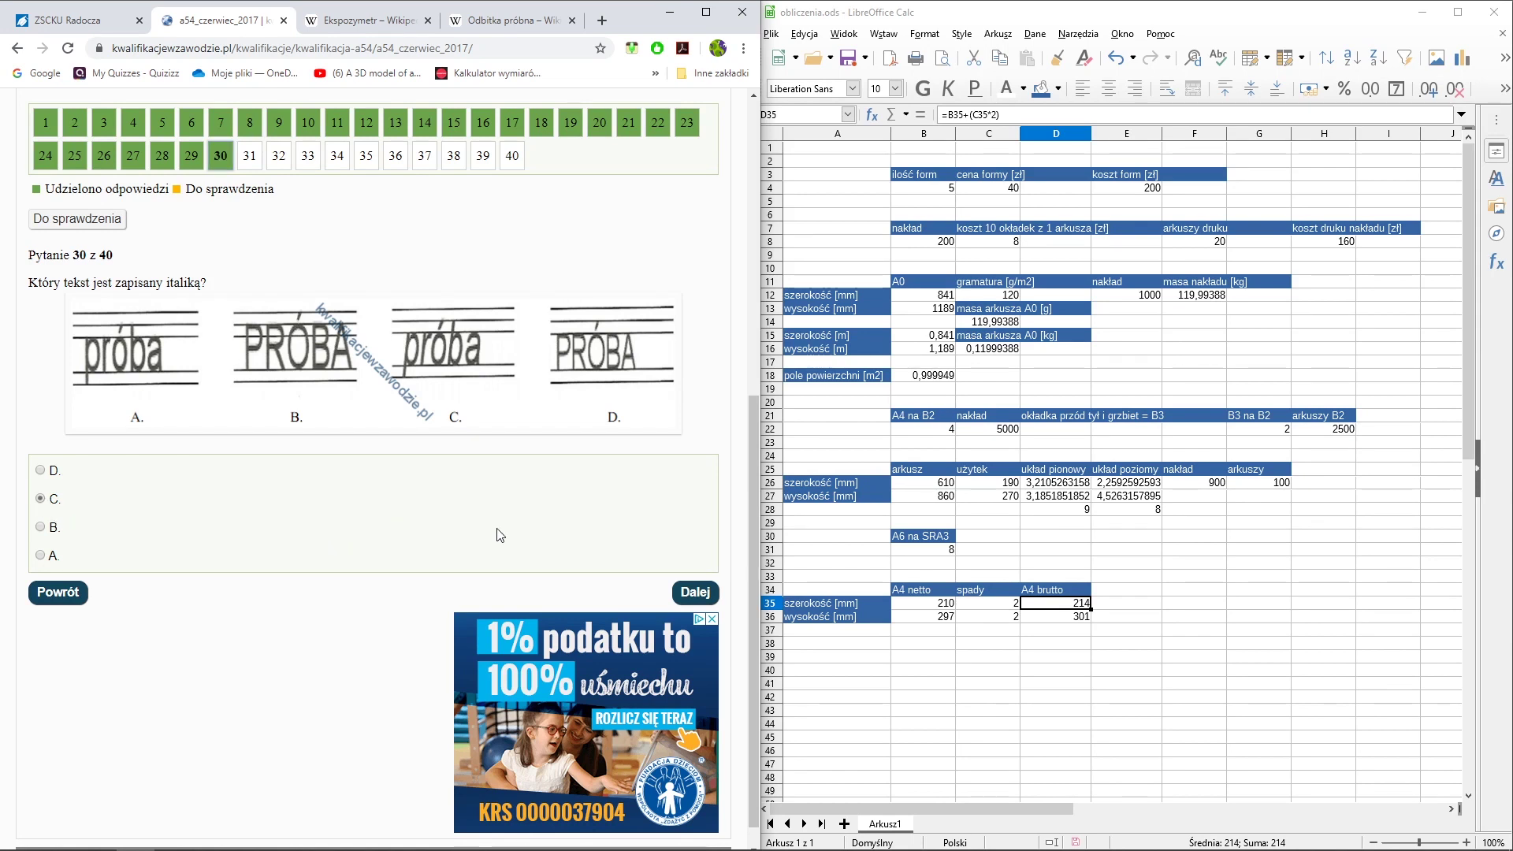
click(685, 594)
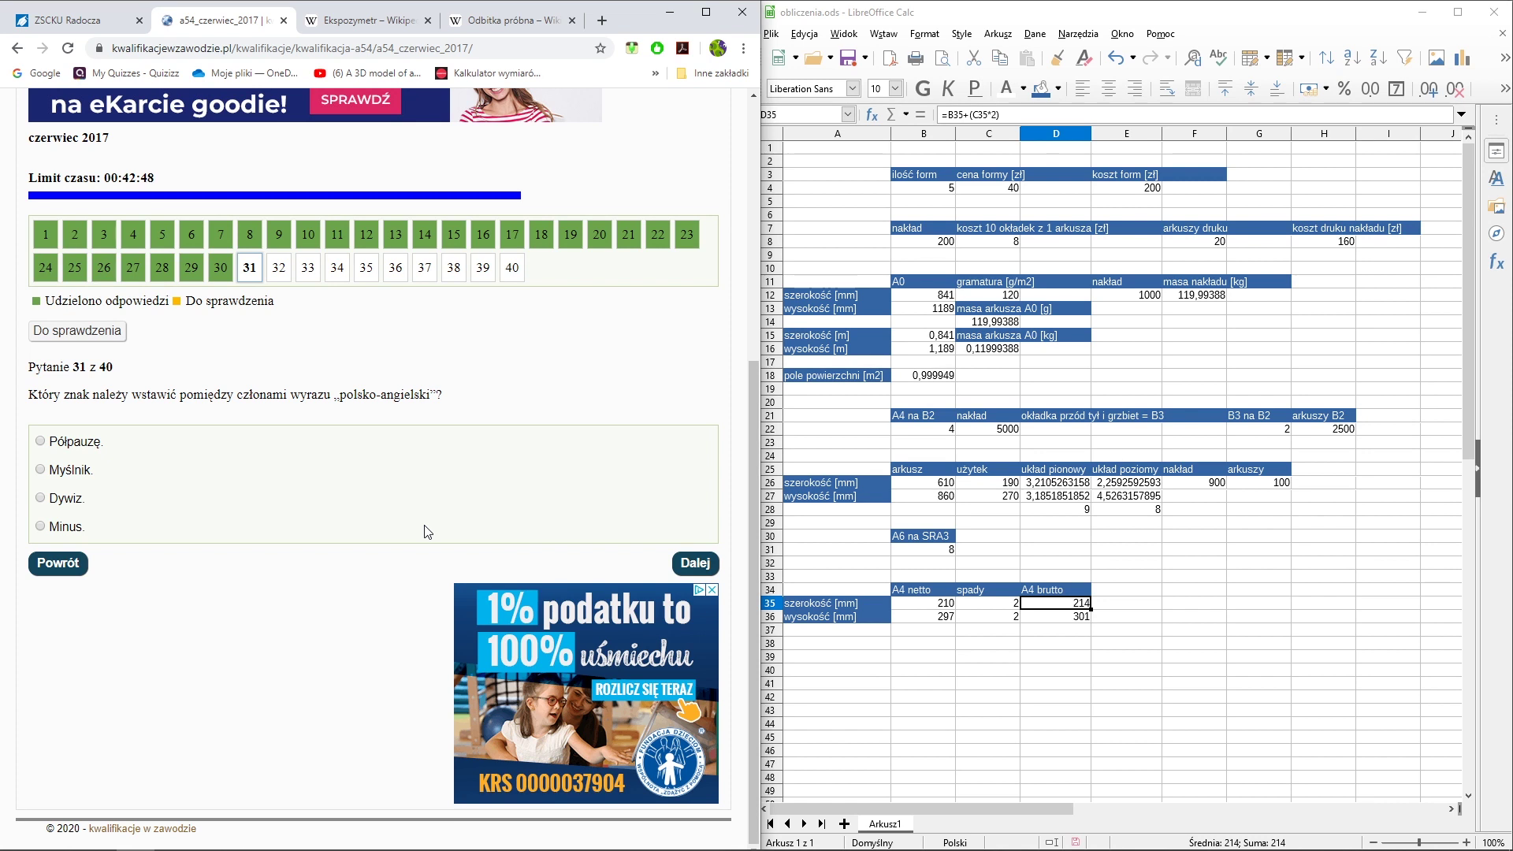
Switch to Adobe Acrobat, consult the hyphen rules in znaki pisarskie01.pdf, and answer question 31 with "Dywiz"
key(alt+Tab)
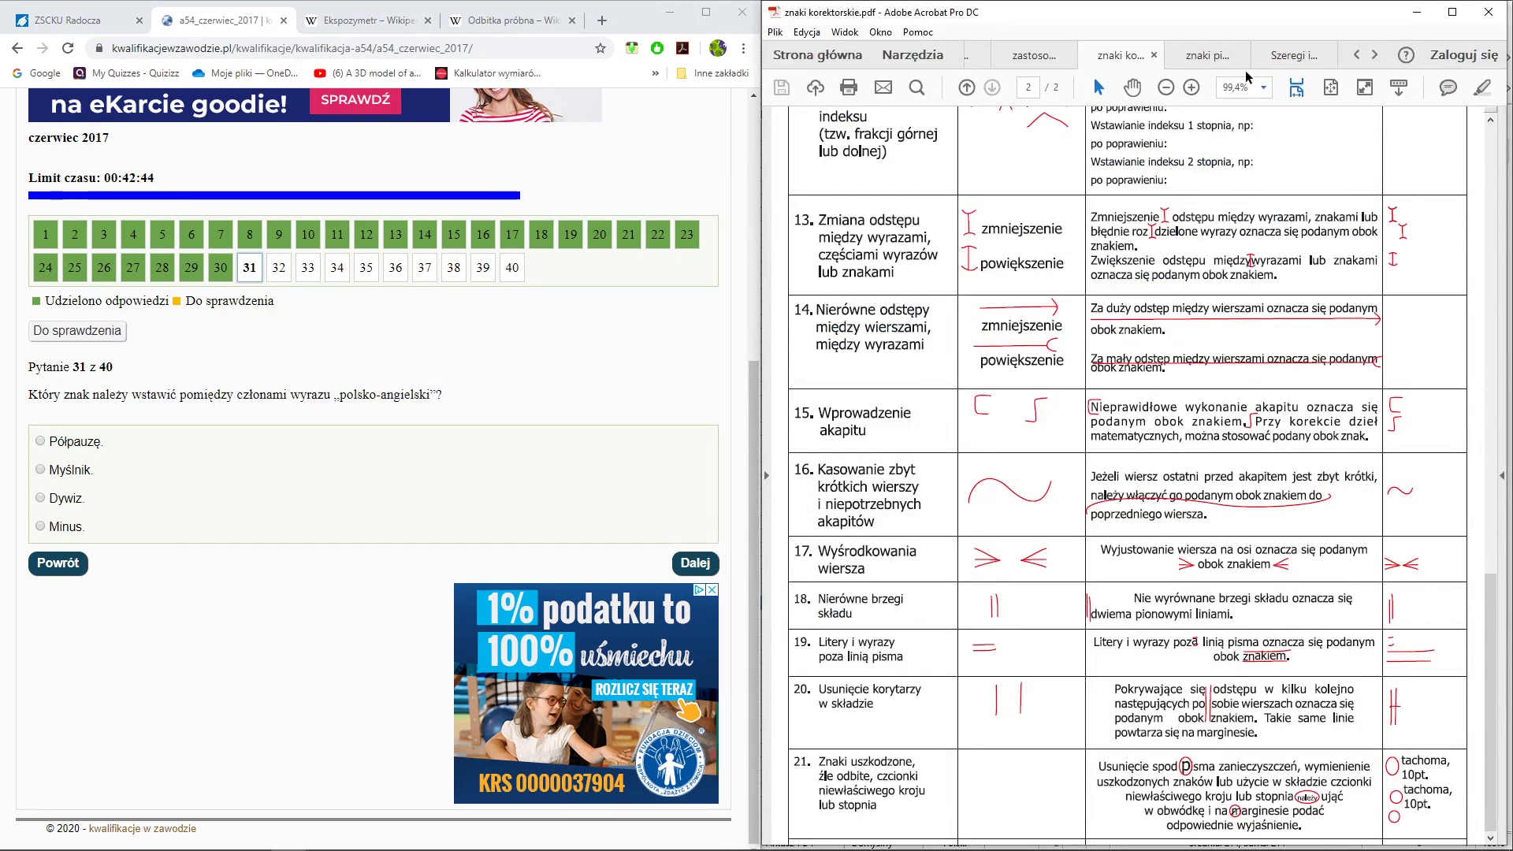
click(1204, 57)
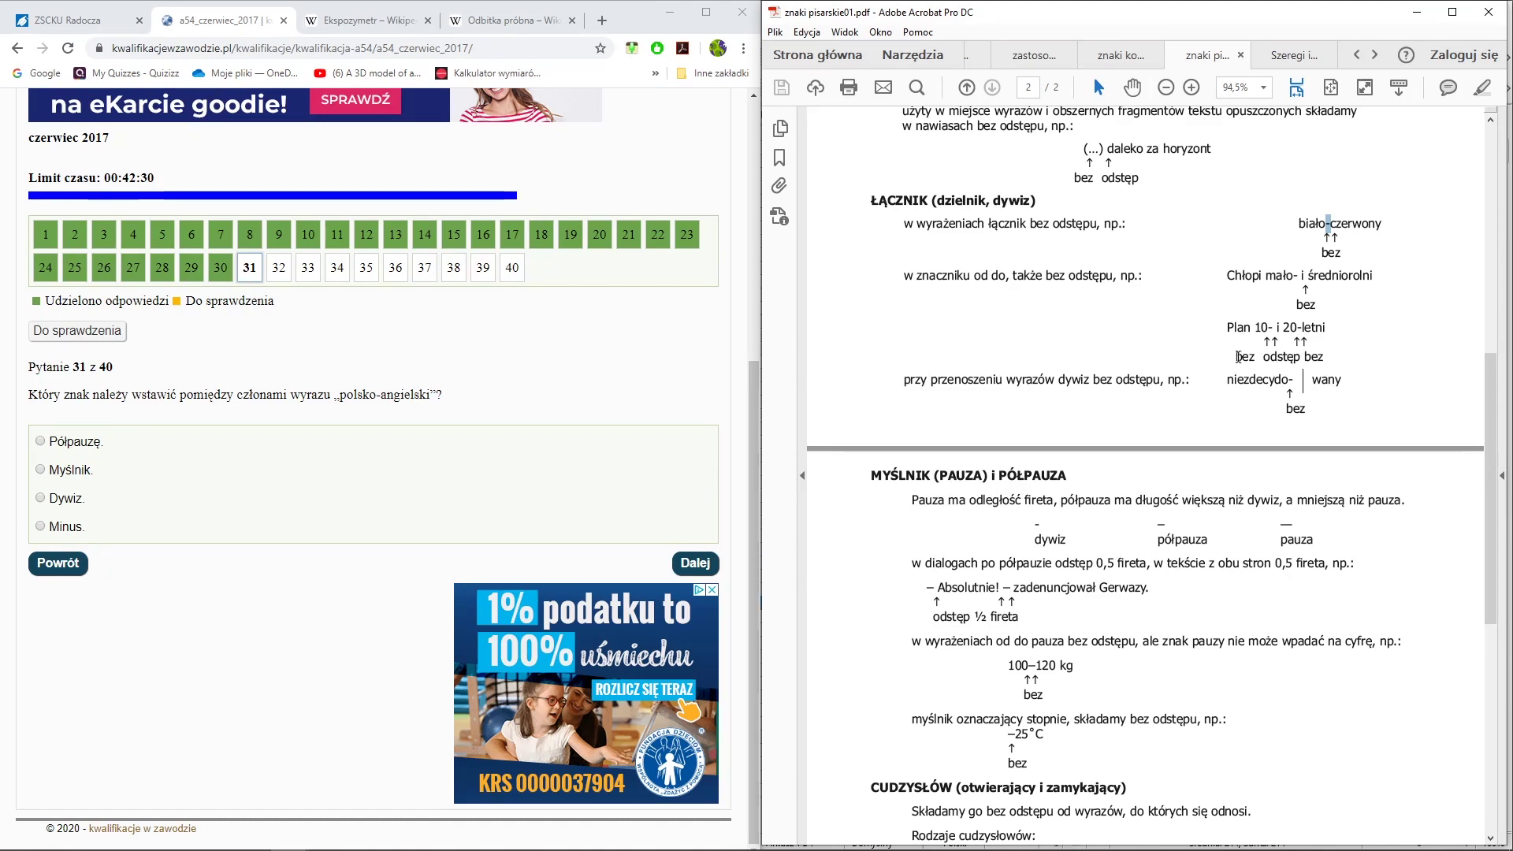
click(1321, 227)
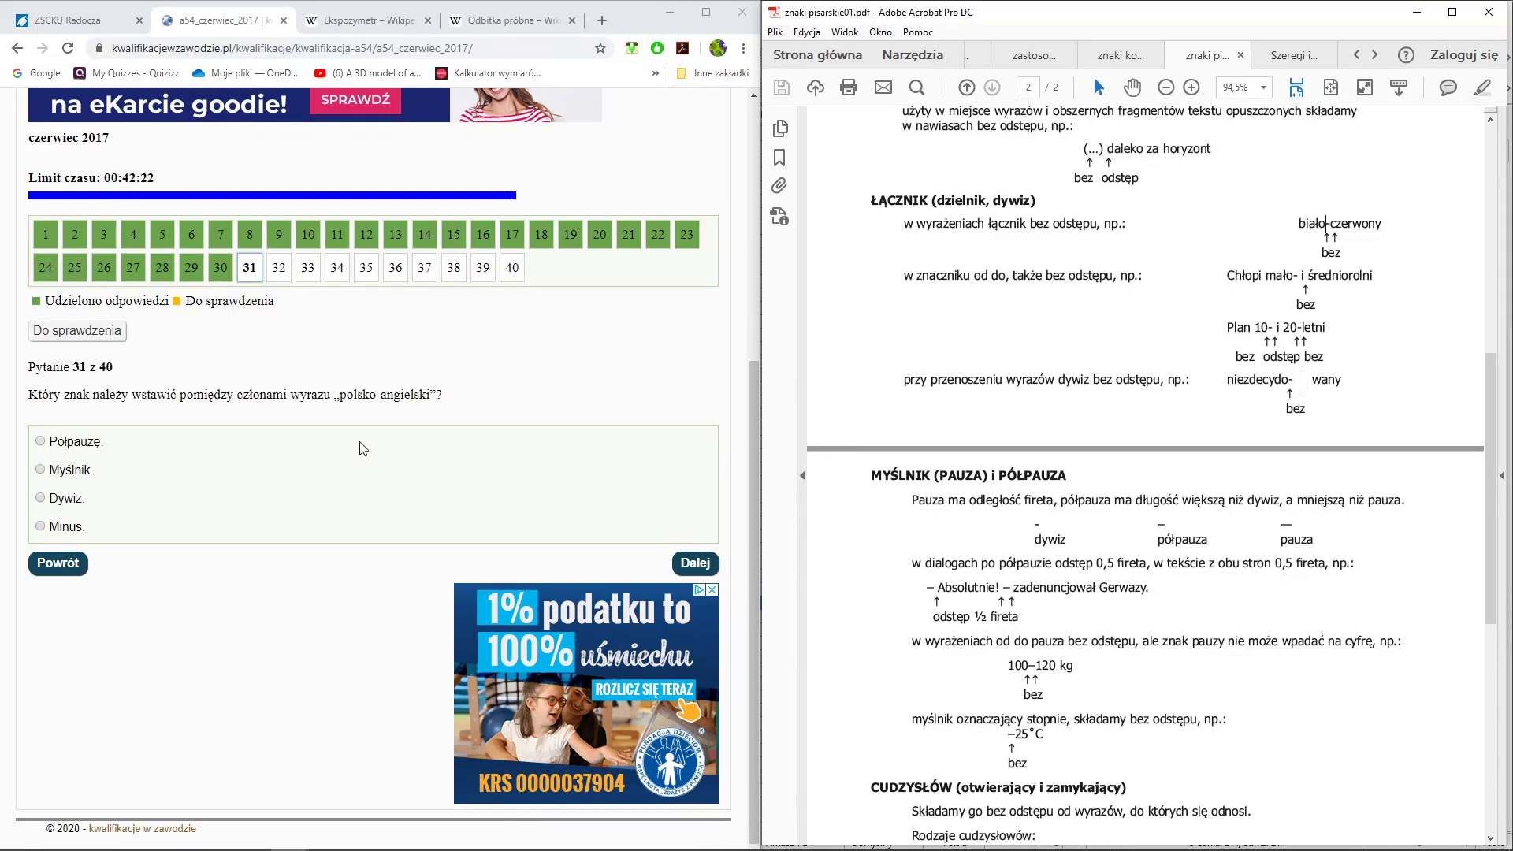
click(58, 500)
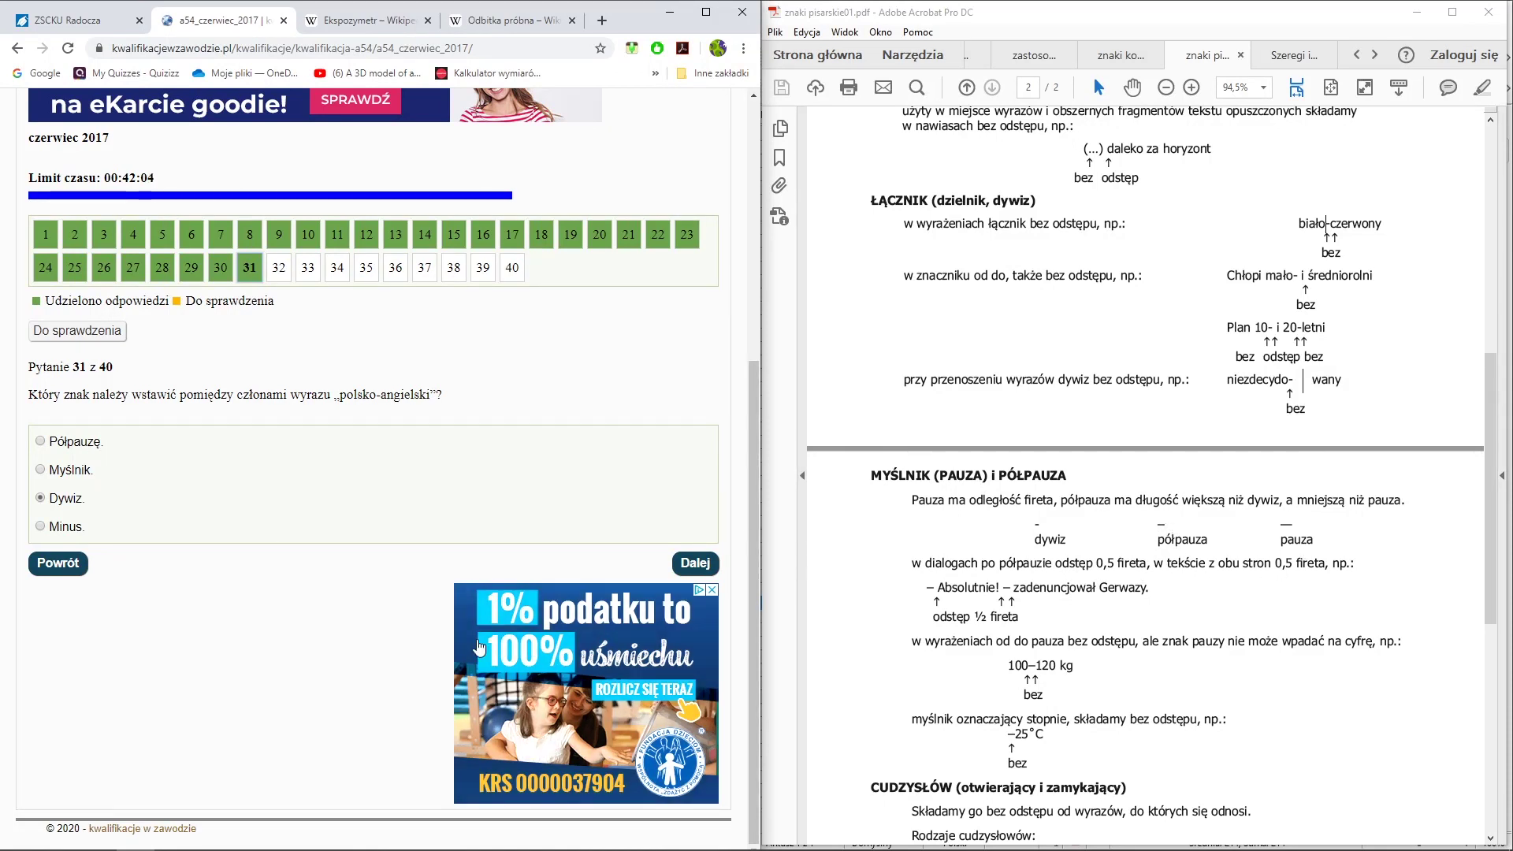
Go to question 32, switch to LibreOffice Calc, and check the A0 width, height and surface area cells in obliczenia.ods
click(684, 564)
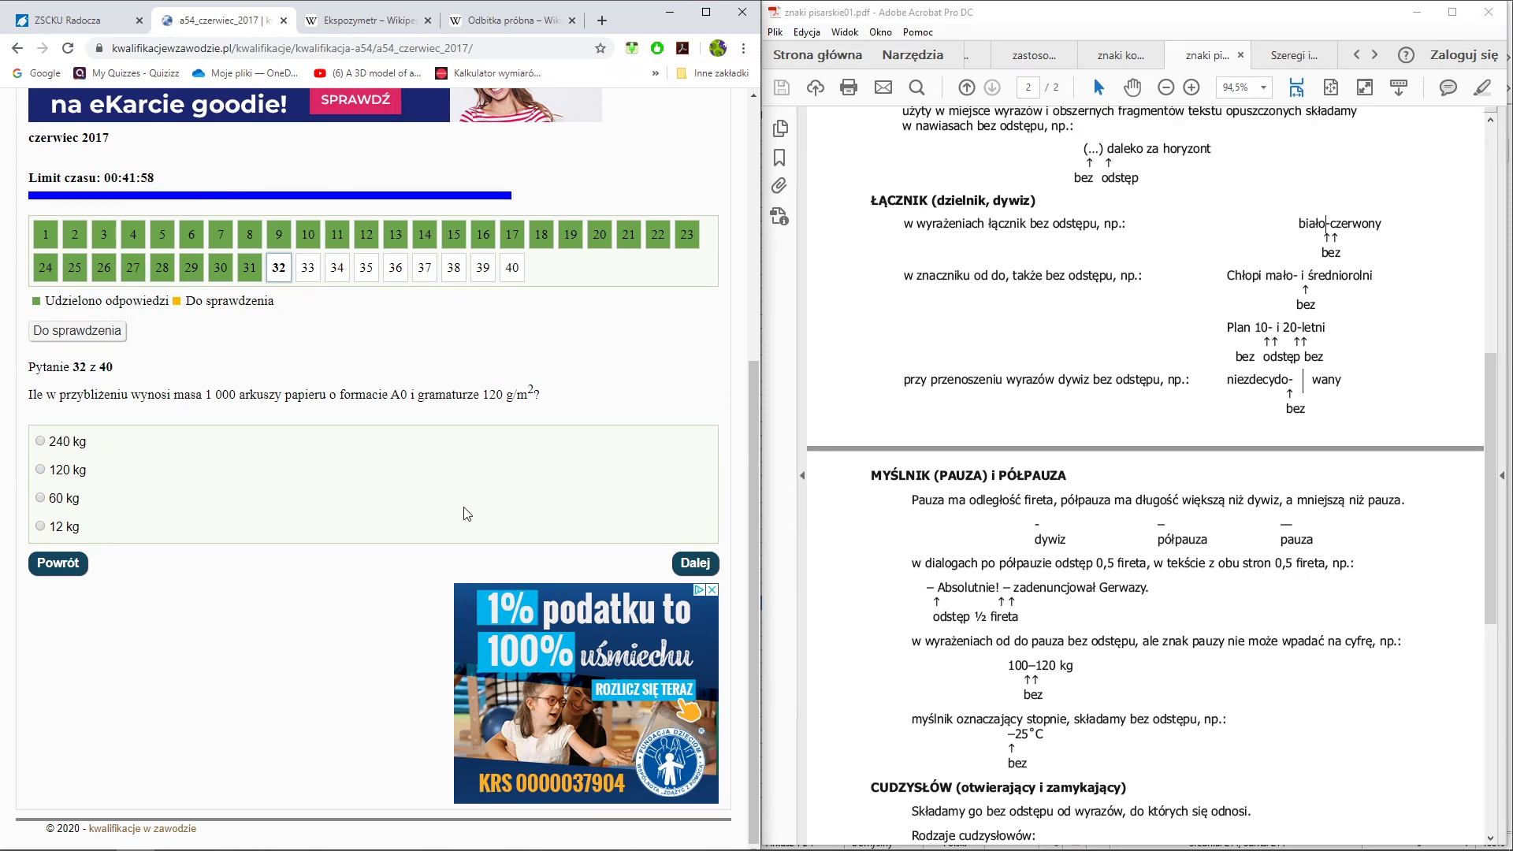
key(alt+Tab)
key(alt+Tab)
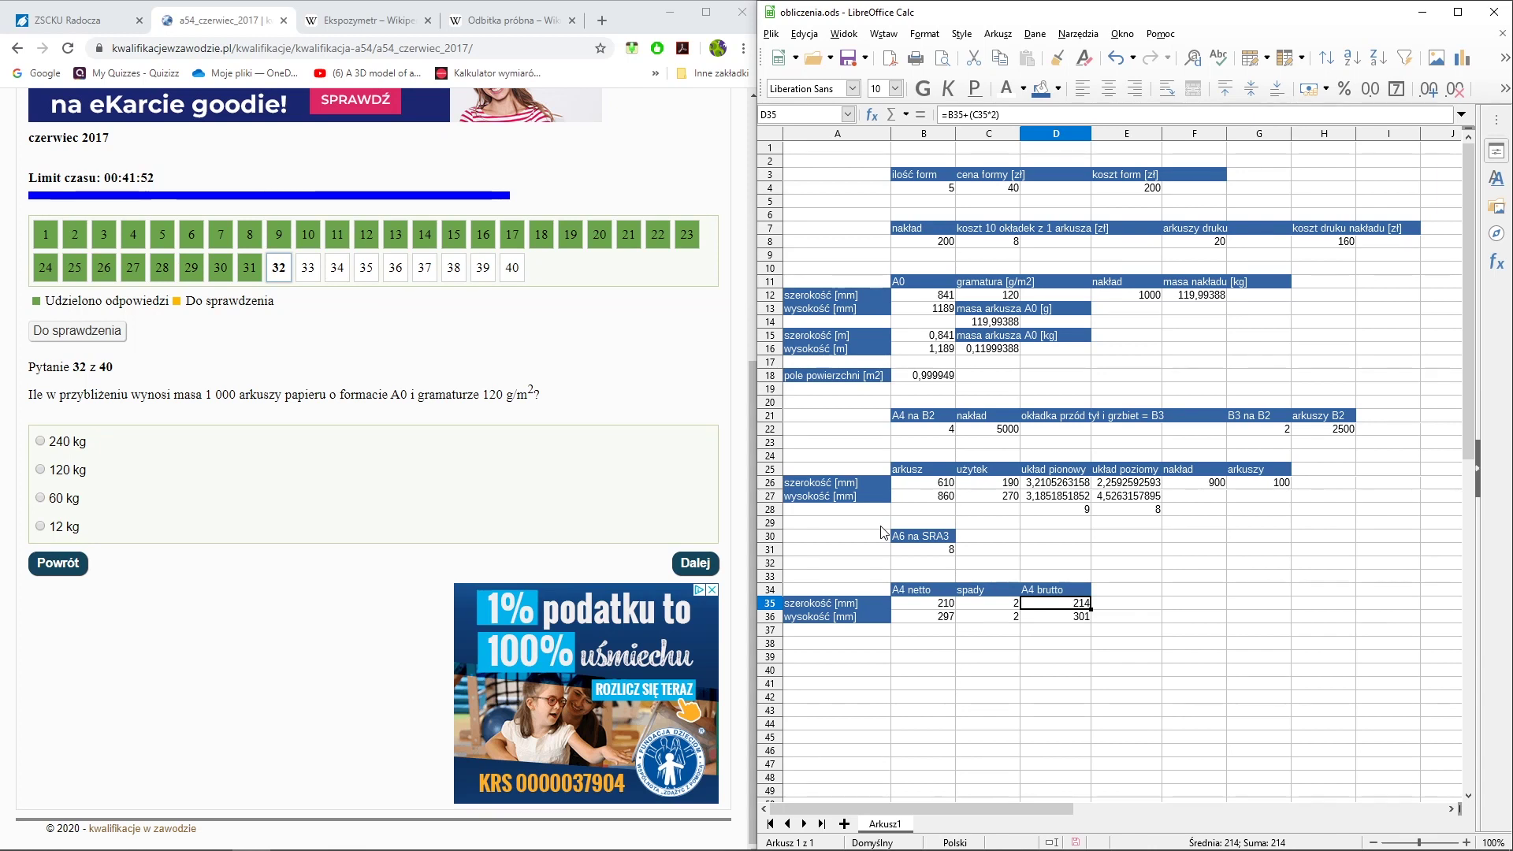
click(934, 297)
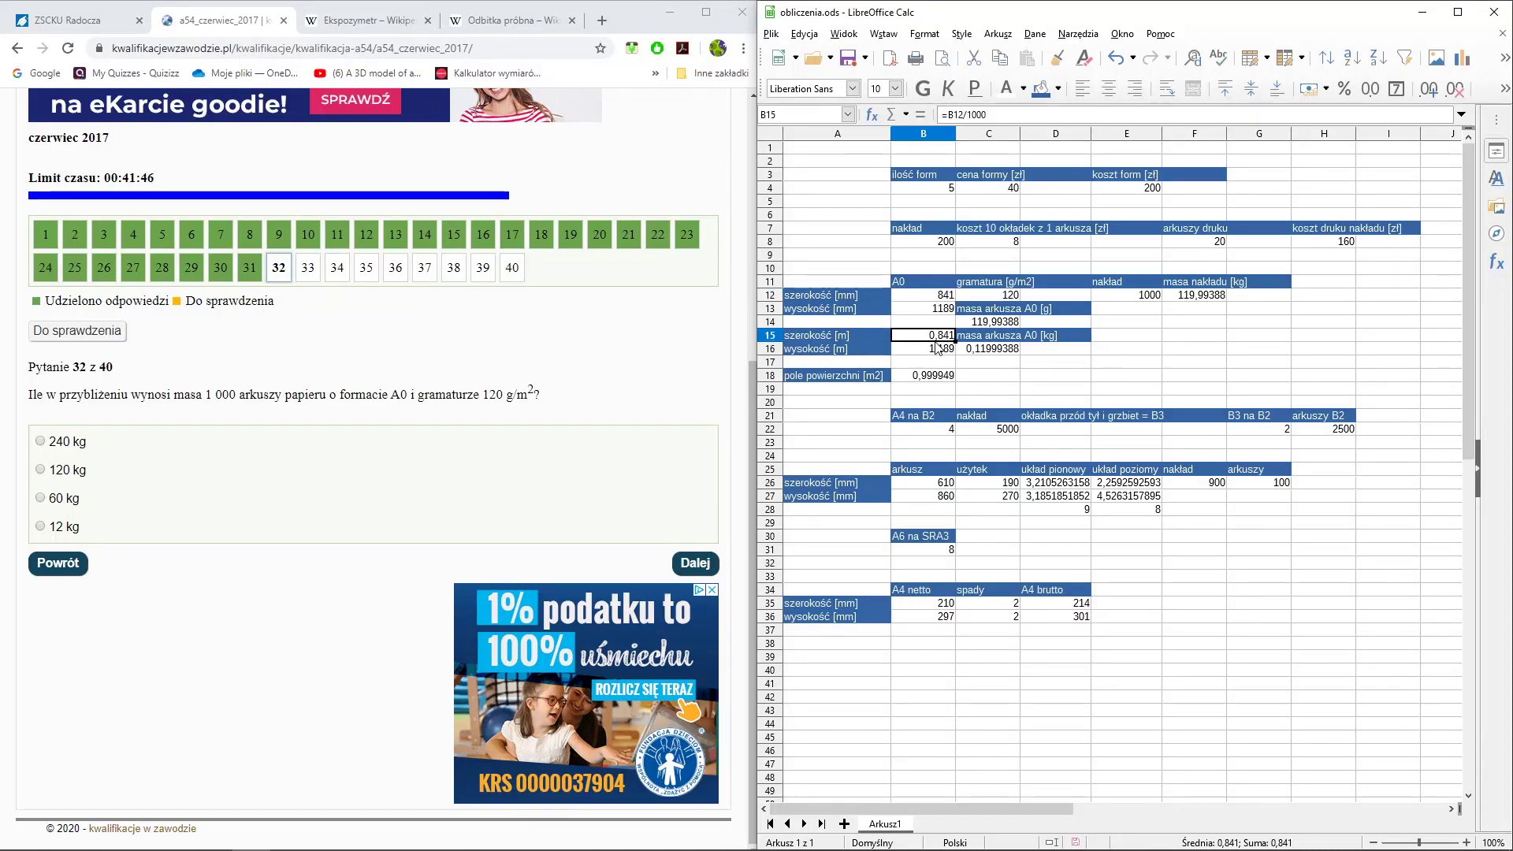
click(934, 348)
click(935, 376)
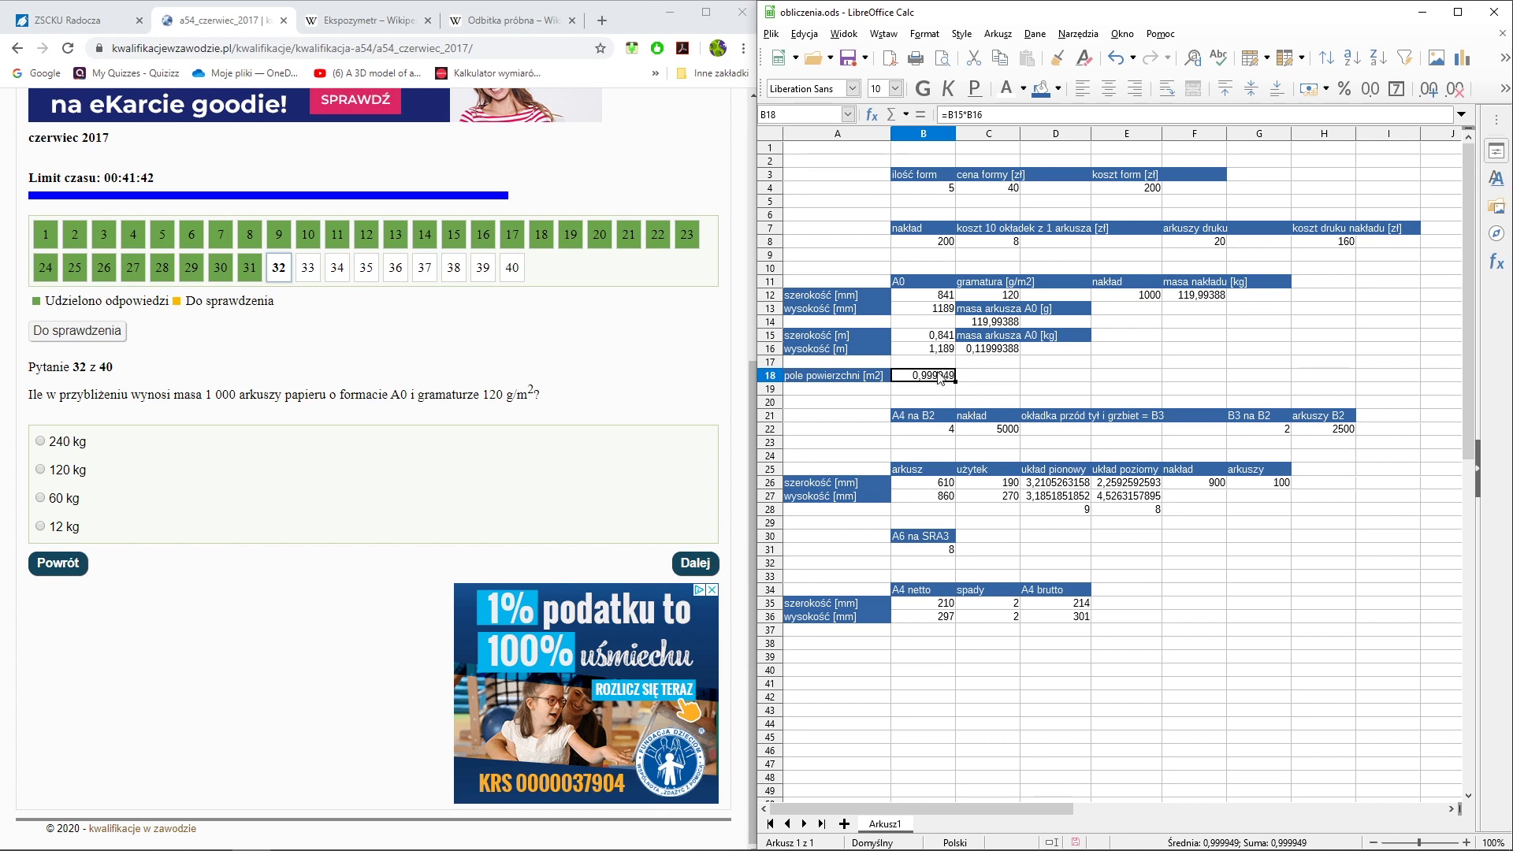
Examine the grammage cell and the A0 sheet mass formulas in grams and kilograms
click(992, 297)
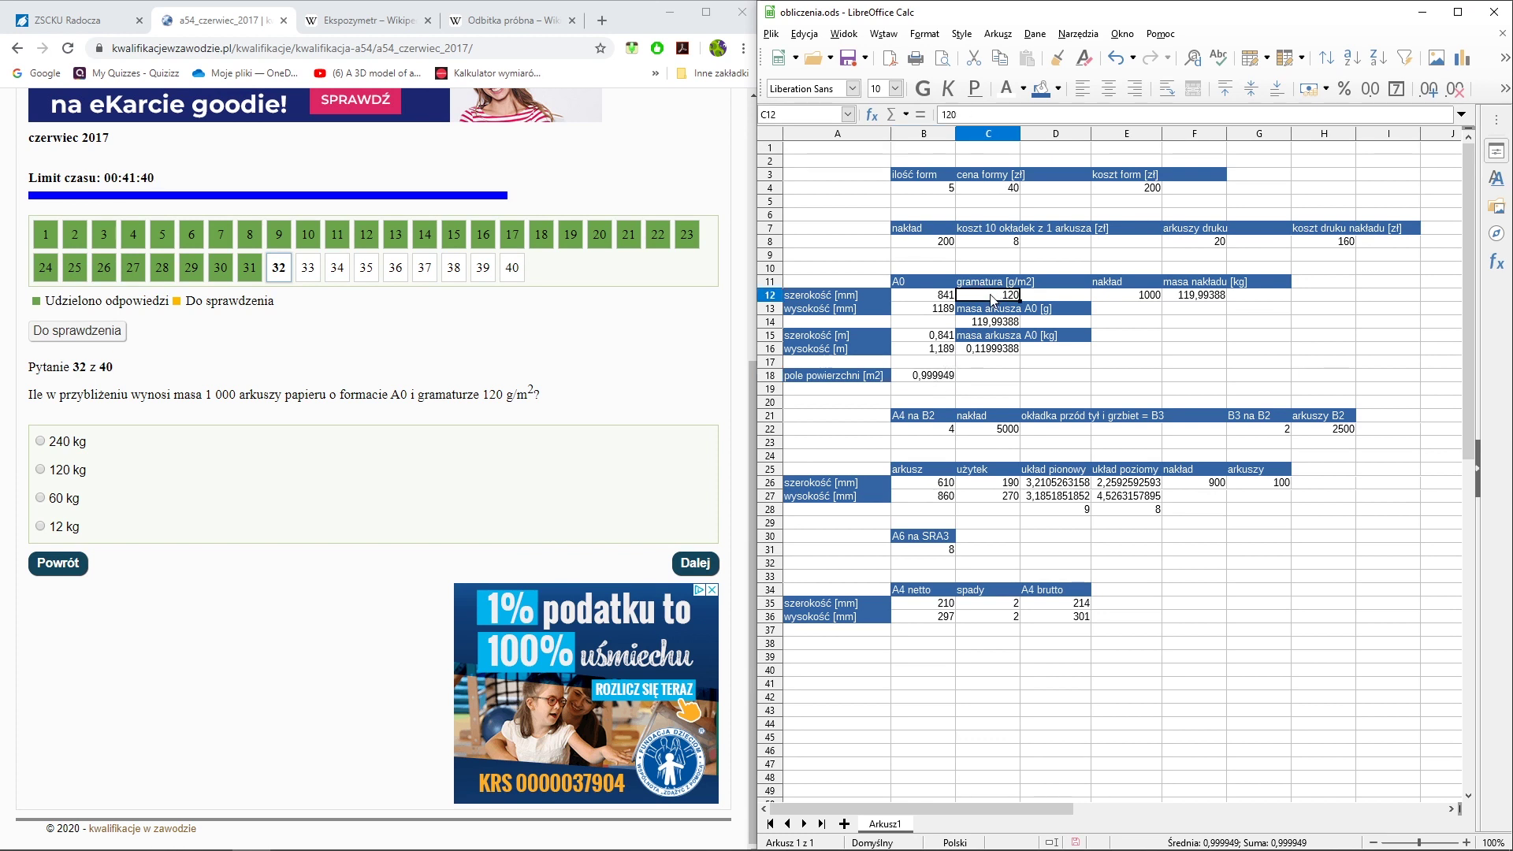
double_click(985, 325)
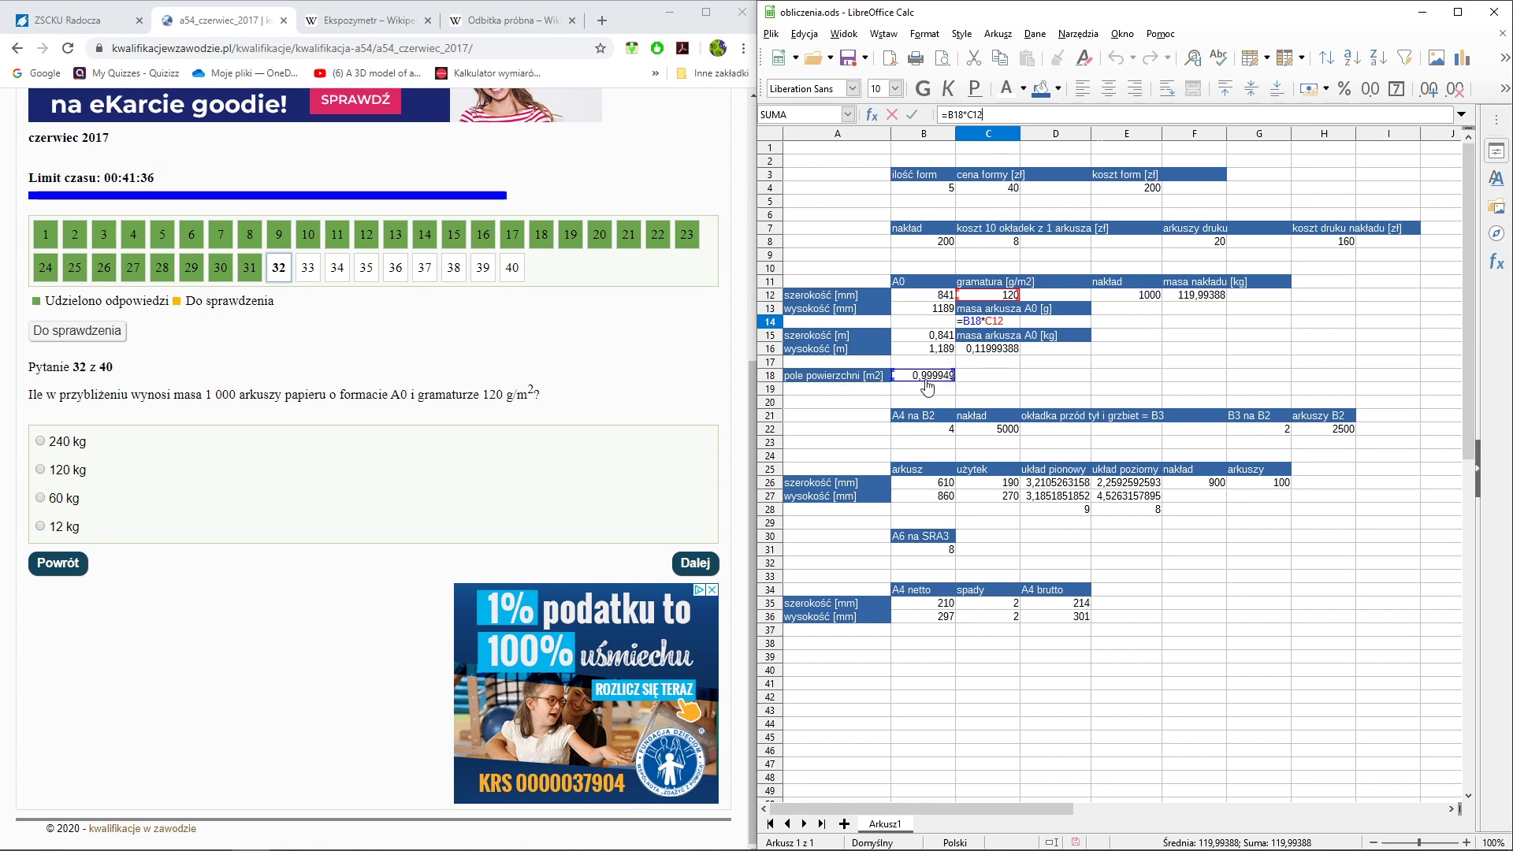
key(Escape)
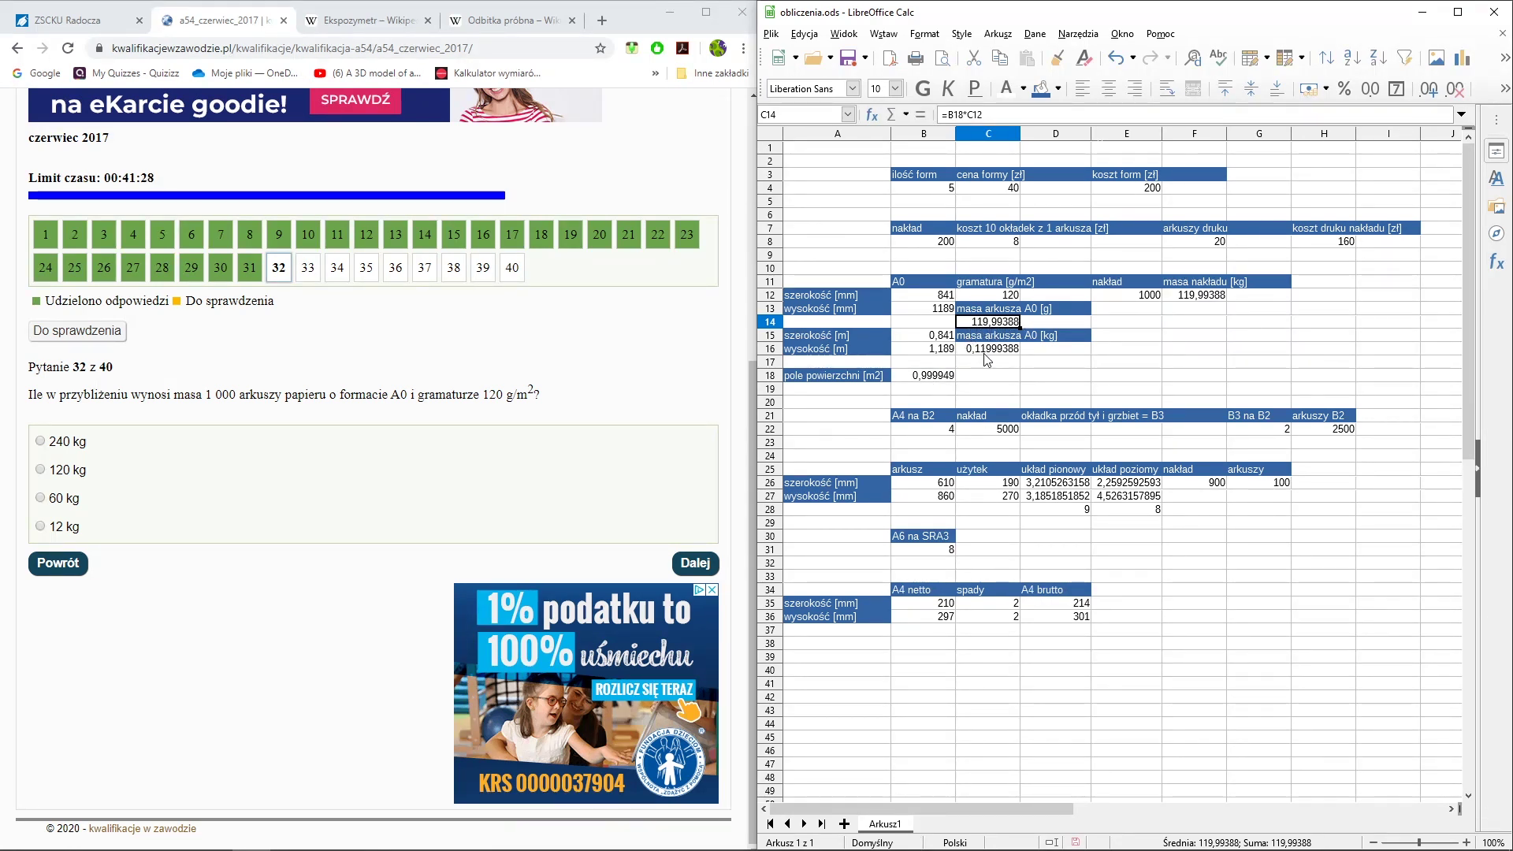
click(986, 354)
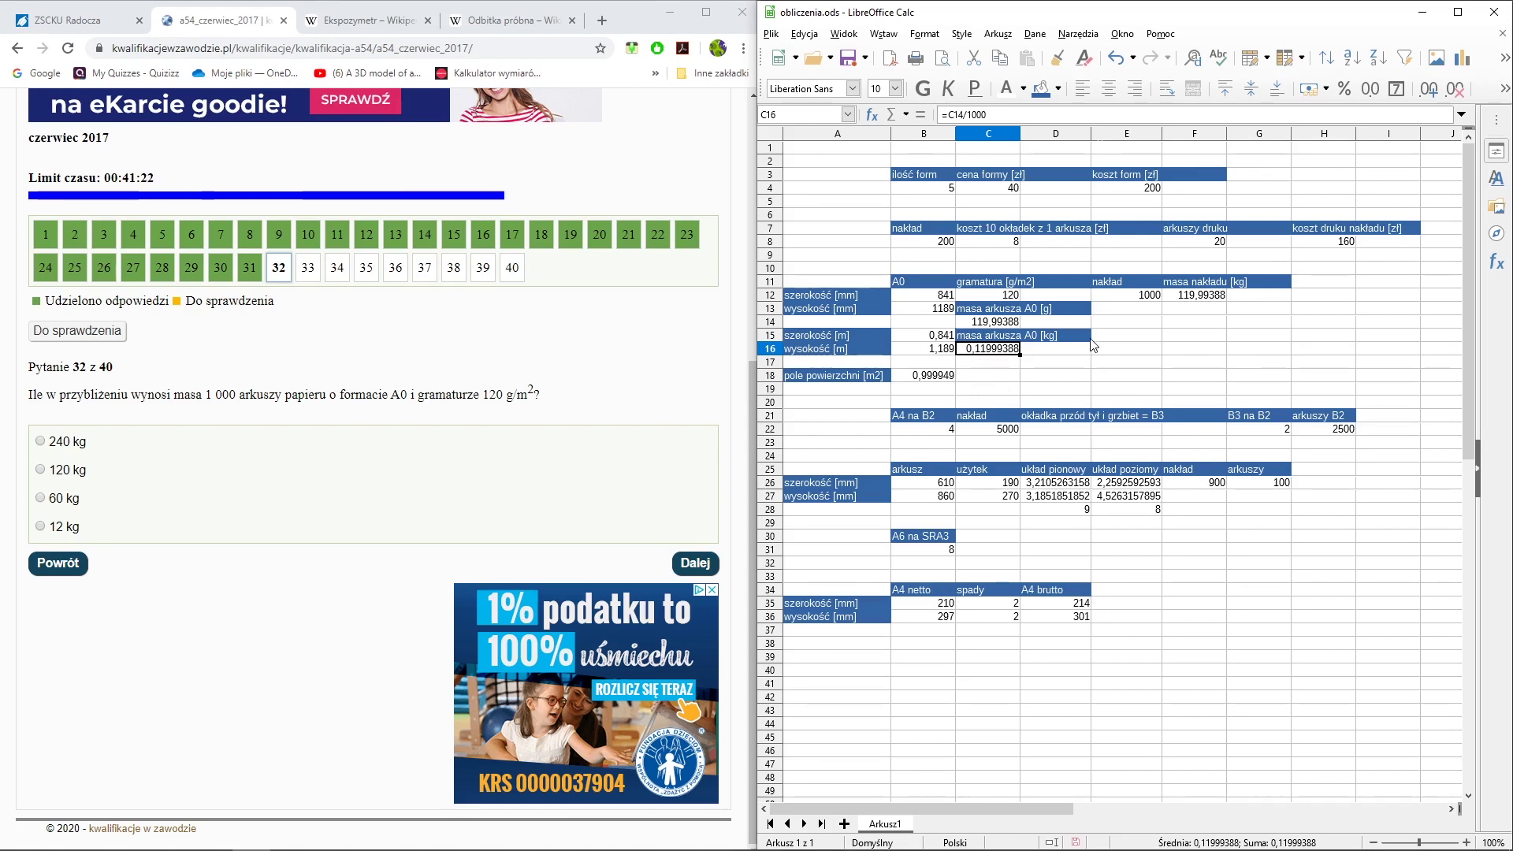
Check the print run and its total mass formula, answer question 32 with "120 kg", and go to question 33
click(1119, 298)
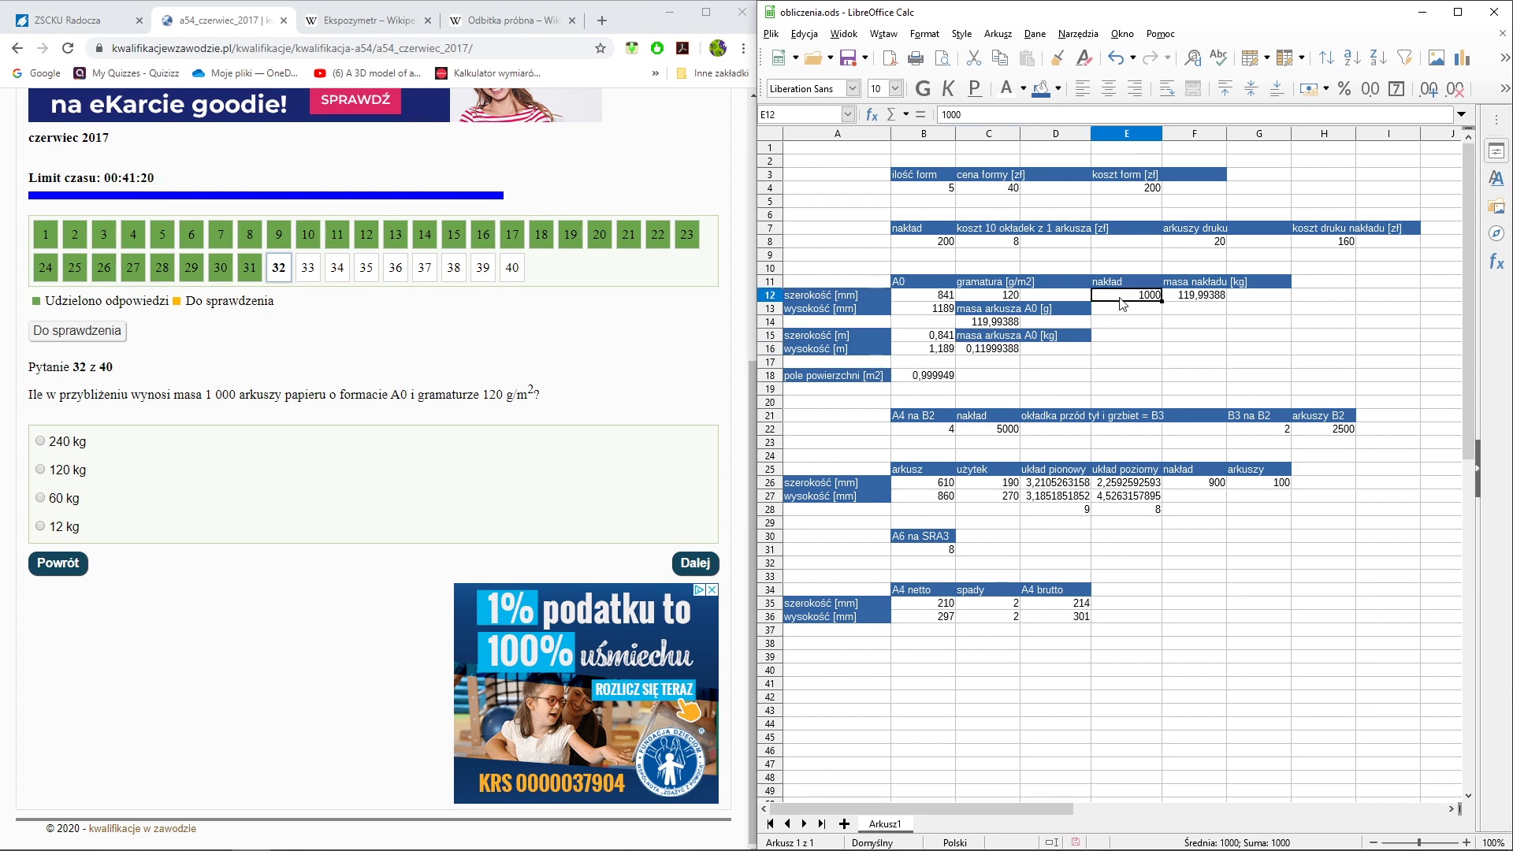
key(Right)
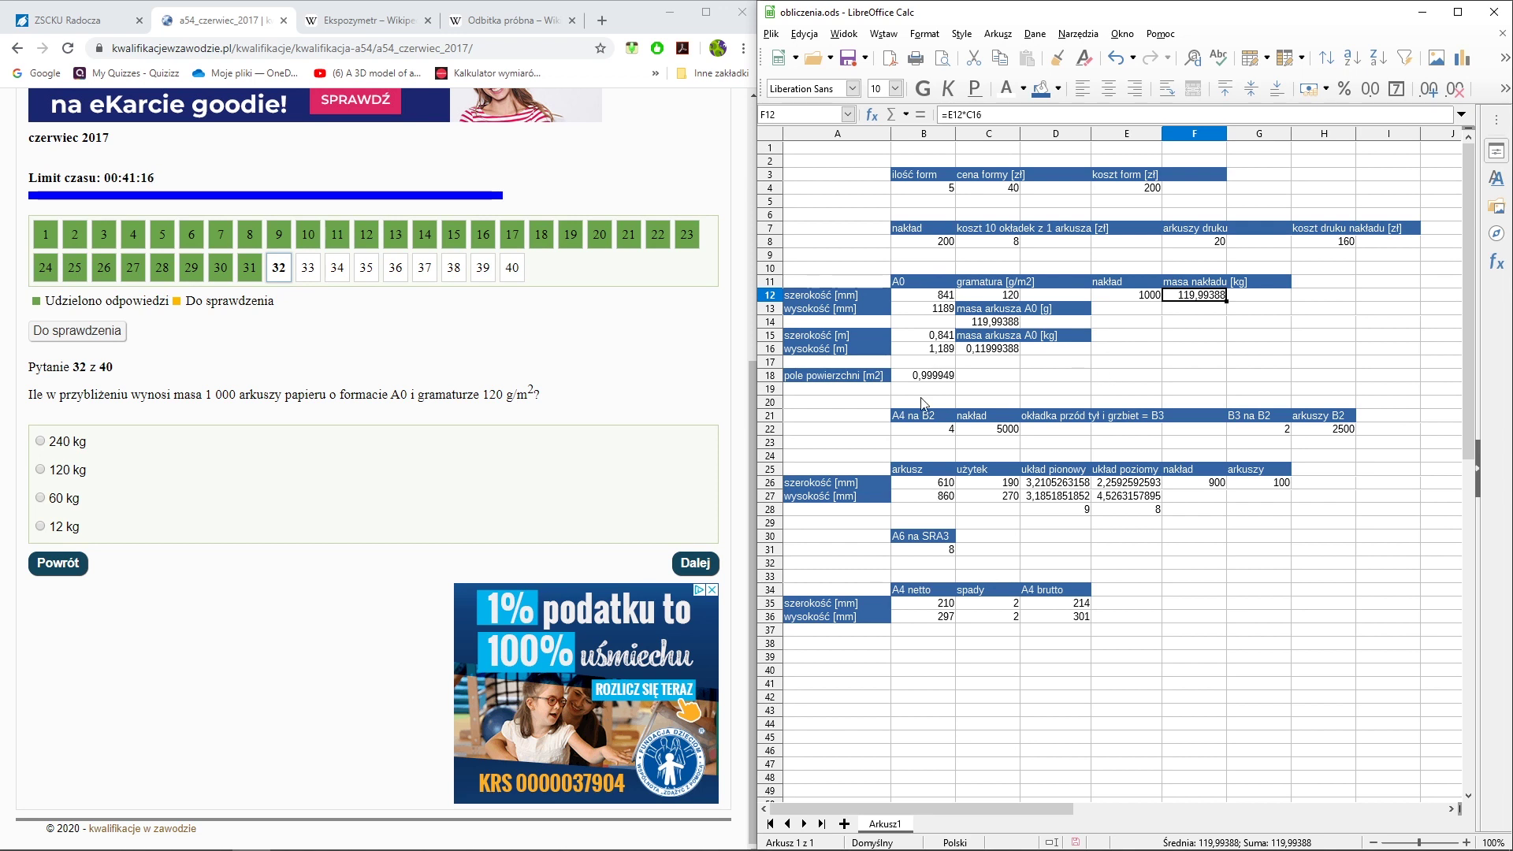
click(70, 471)
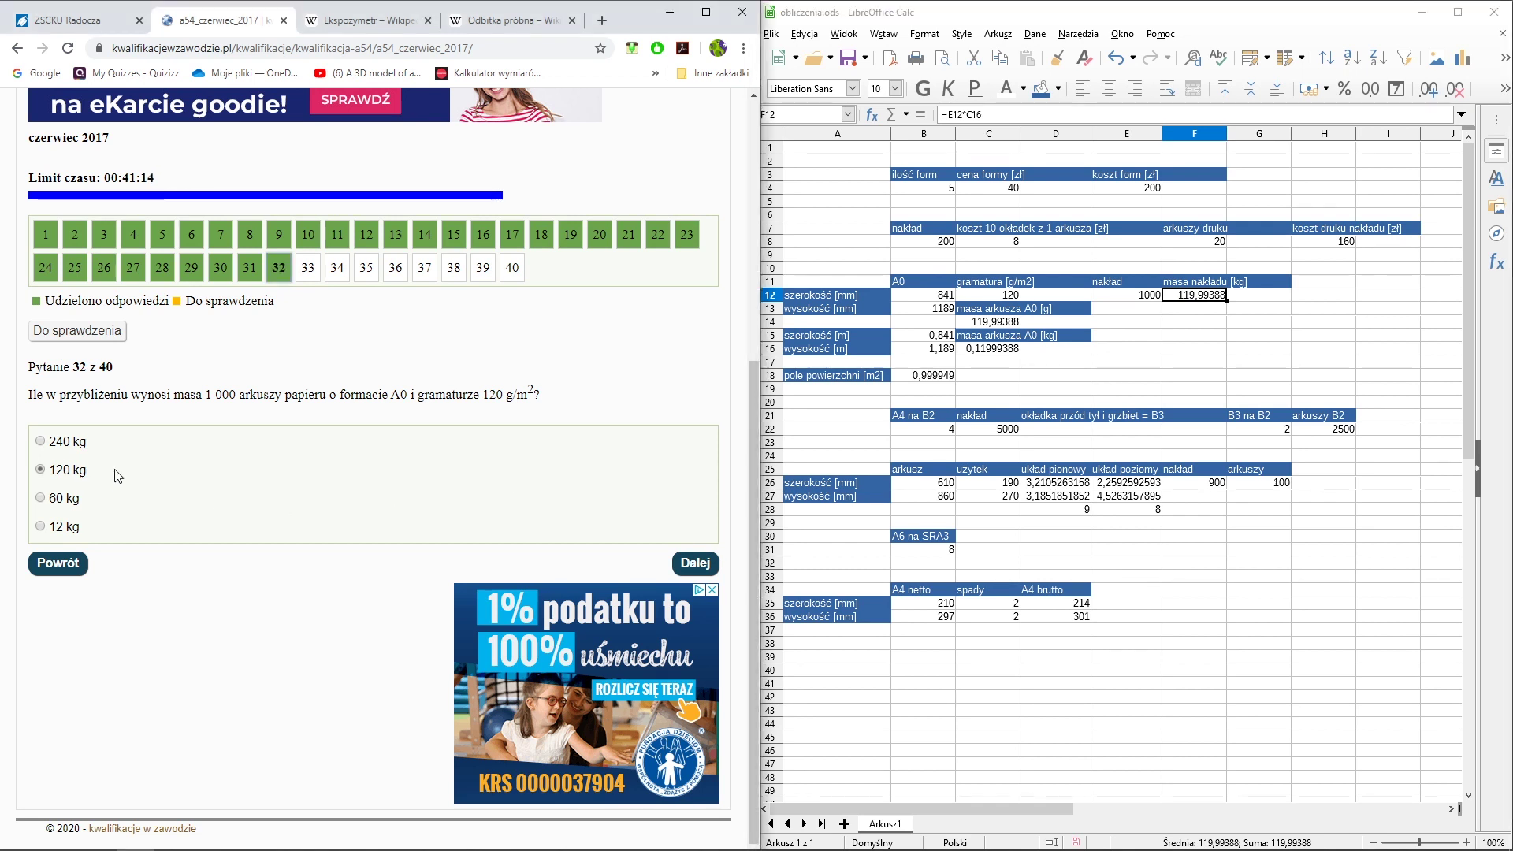
click(685, 564)
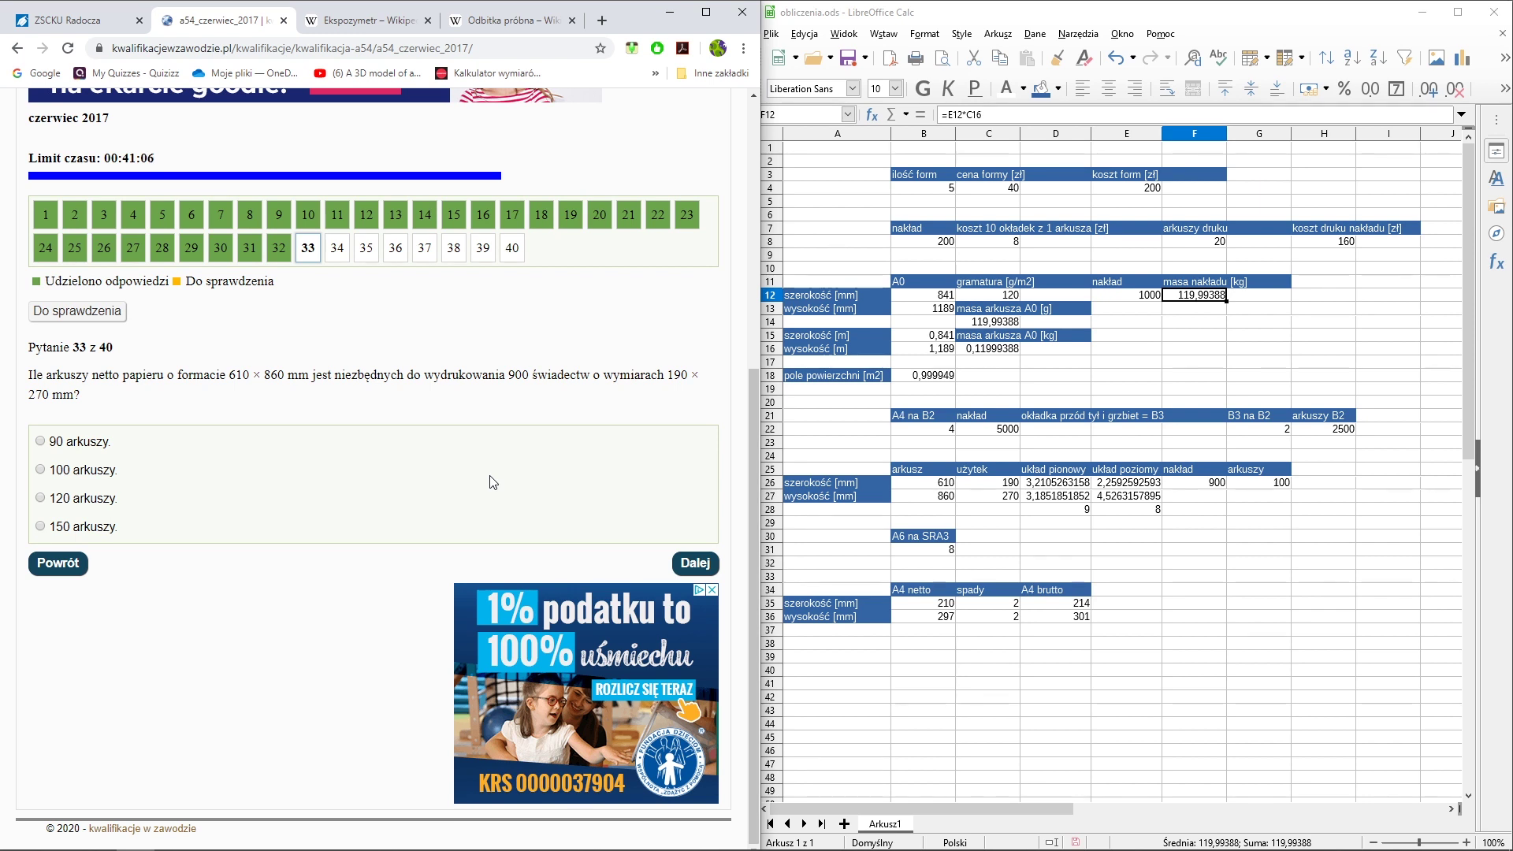
Examine the sheet and certificate width and height cells in the spreadsheet block for question 33
click(924, 486)
click(923, 500)
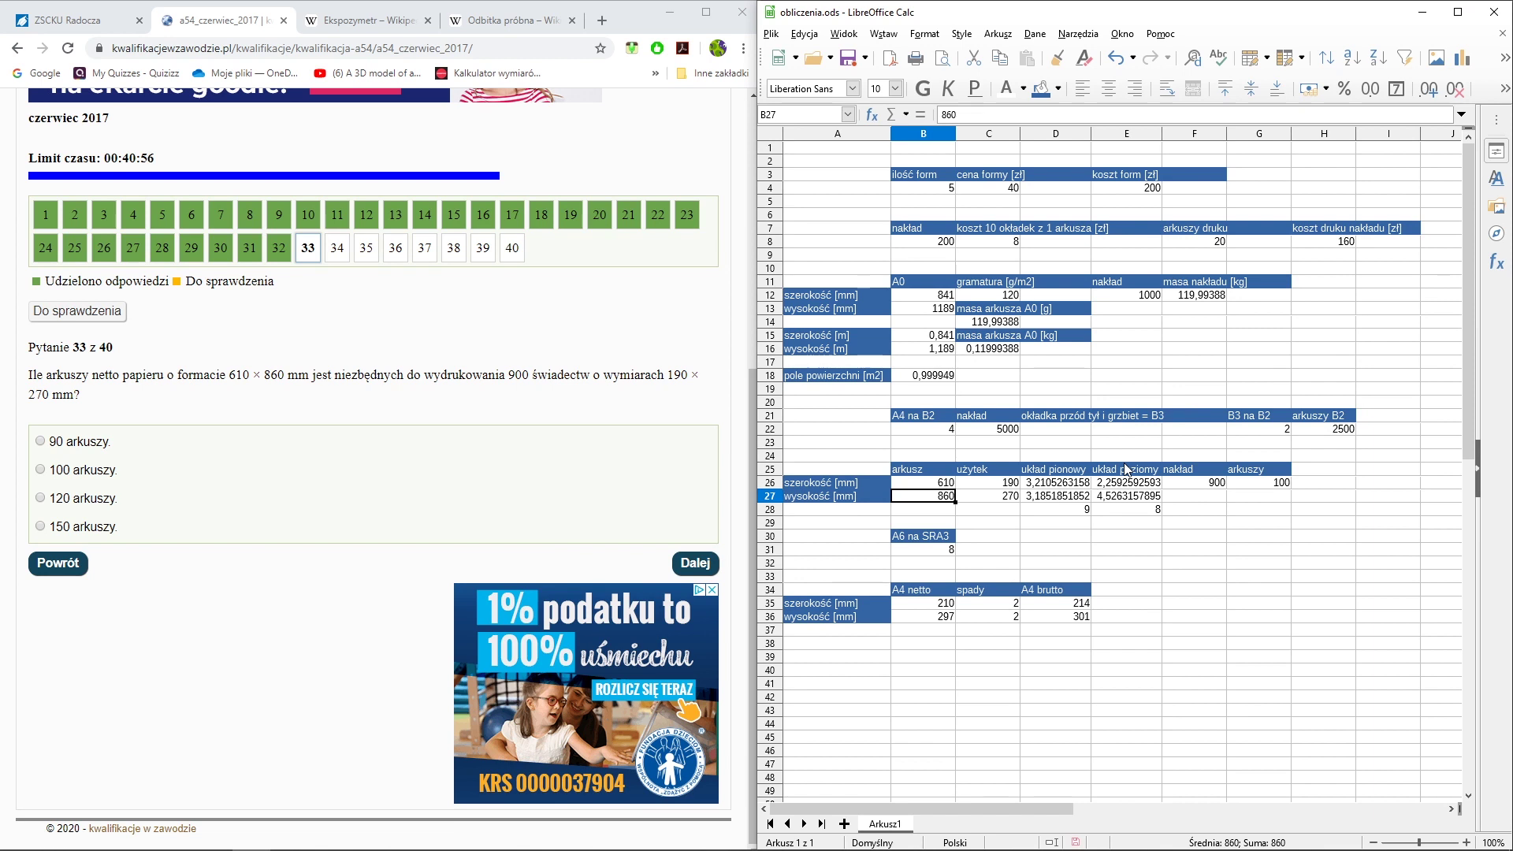
click(944, 483)
click(943, 497)
click(942, 487)
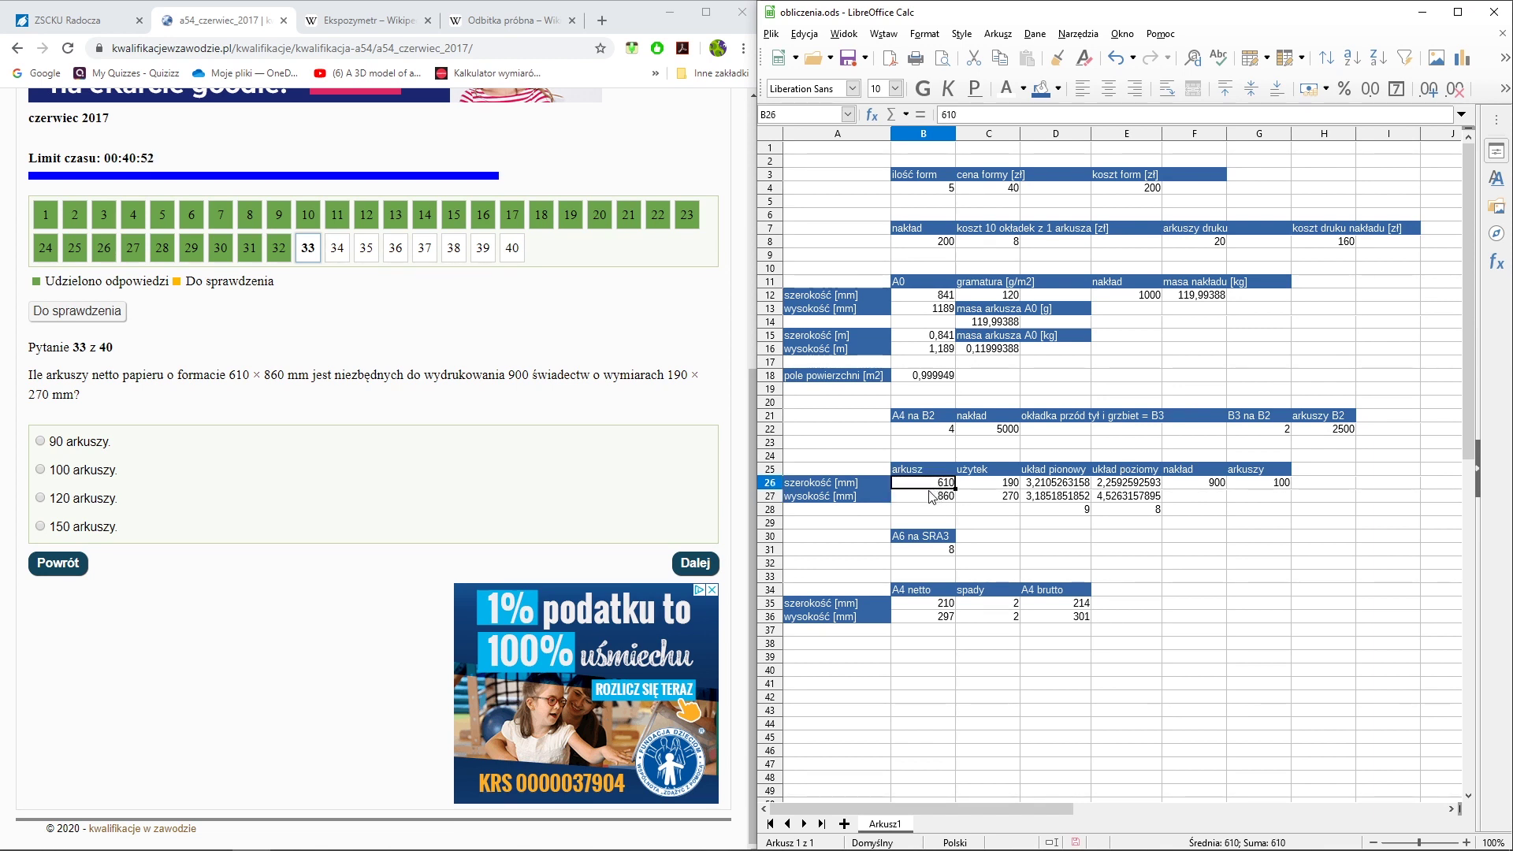
click(930, 496)
click(929, 484)
click(930, 498)
click(995, 484)
click(997, 498)
Compare the vertical and horizontal layout calculations, inspecting the horizontal width formula and the items per sheet for each layout
click(1036, 486)
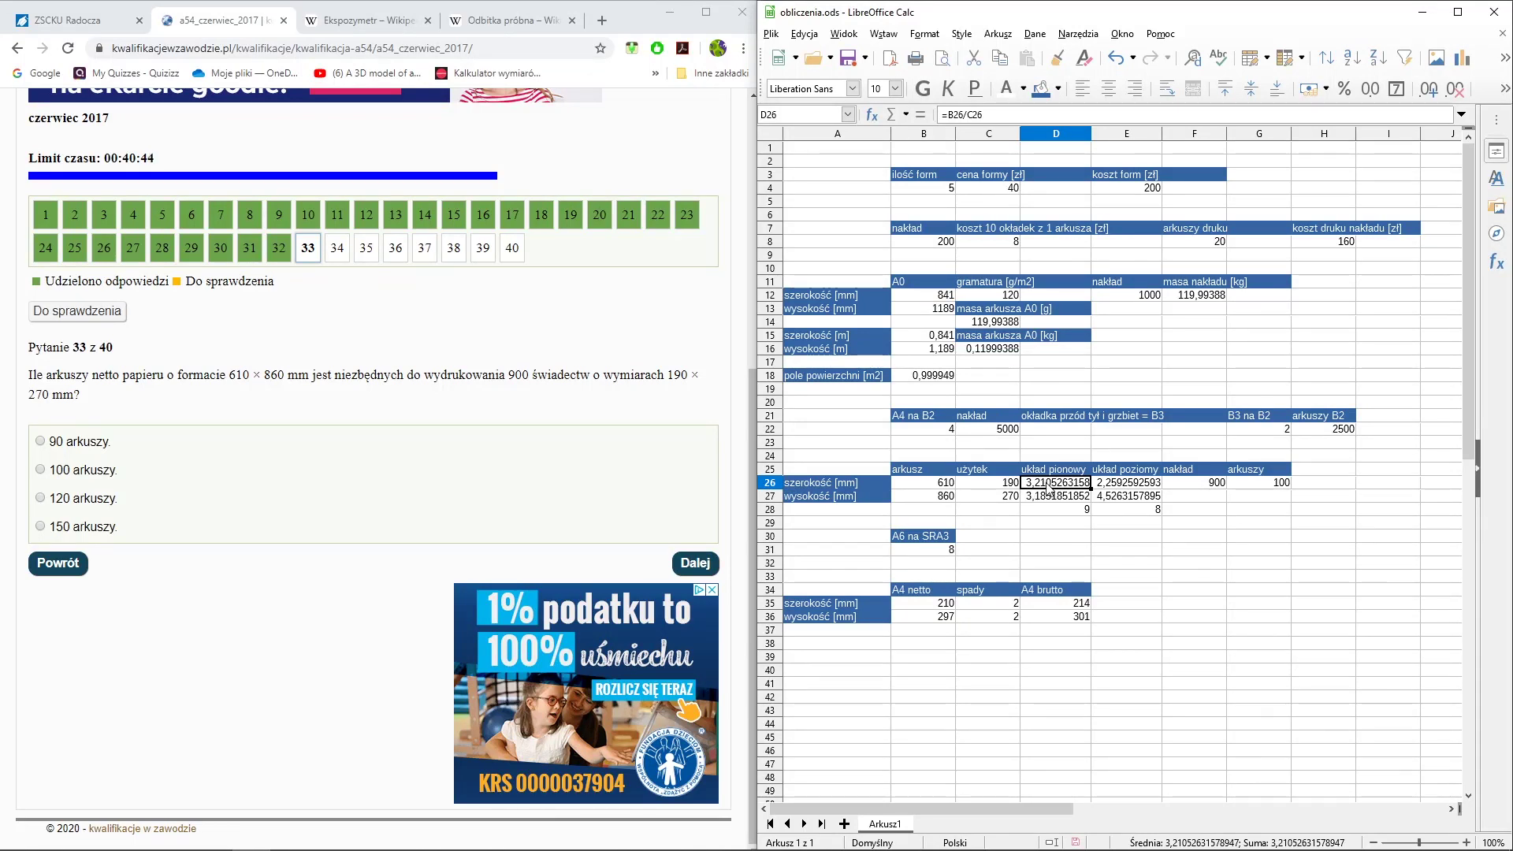
click(1029, 497)
click(1068, 510)
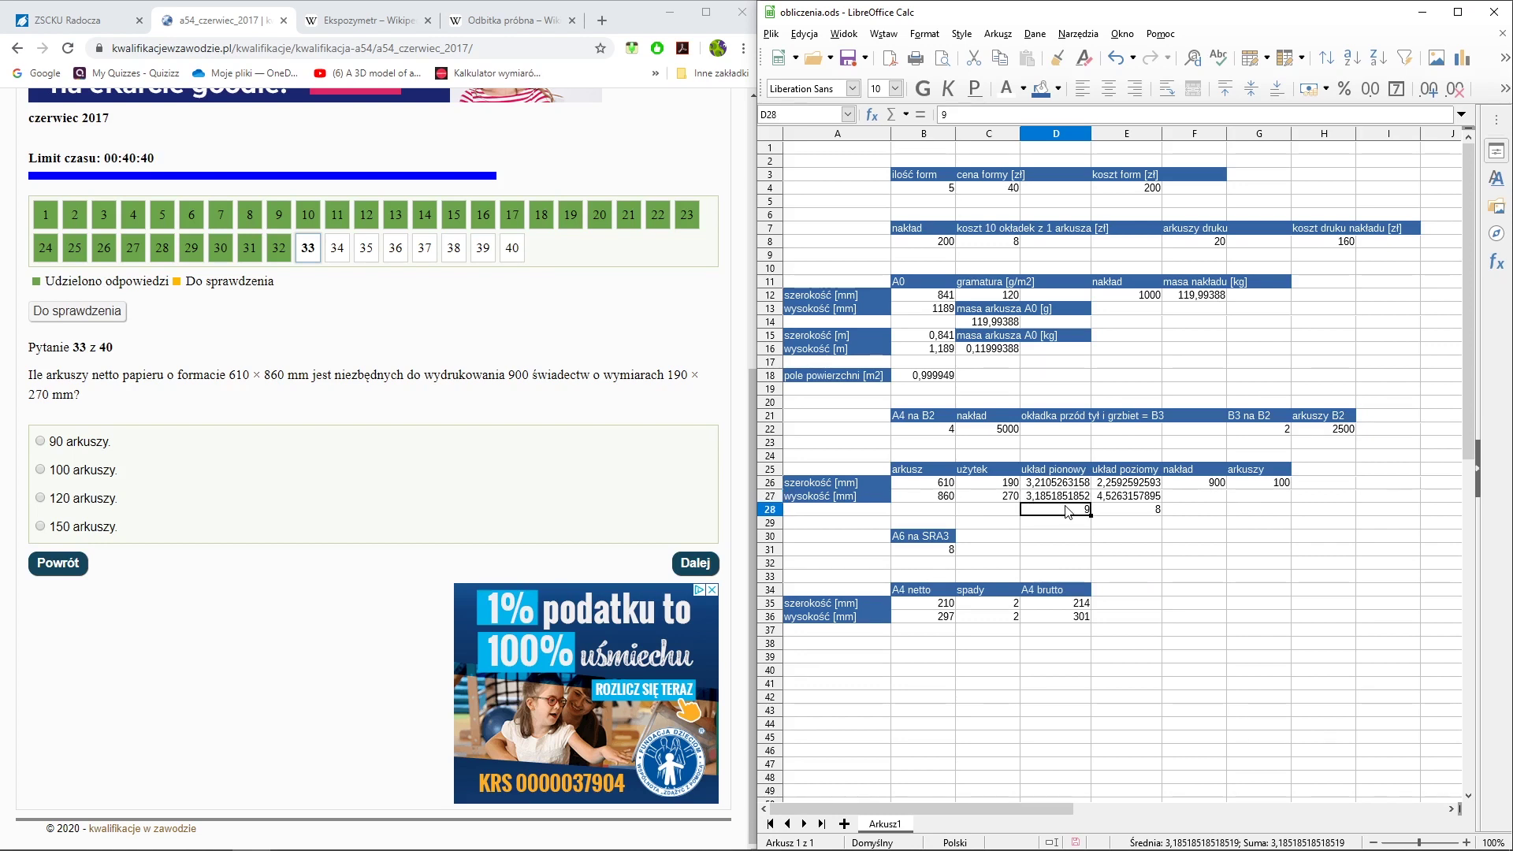
click(1103, 483)
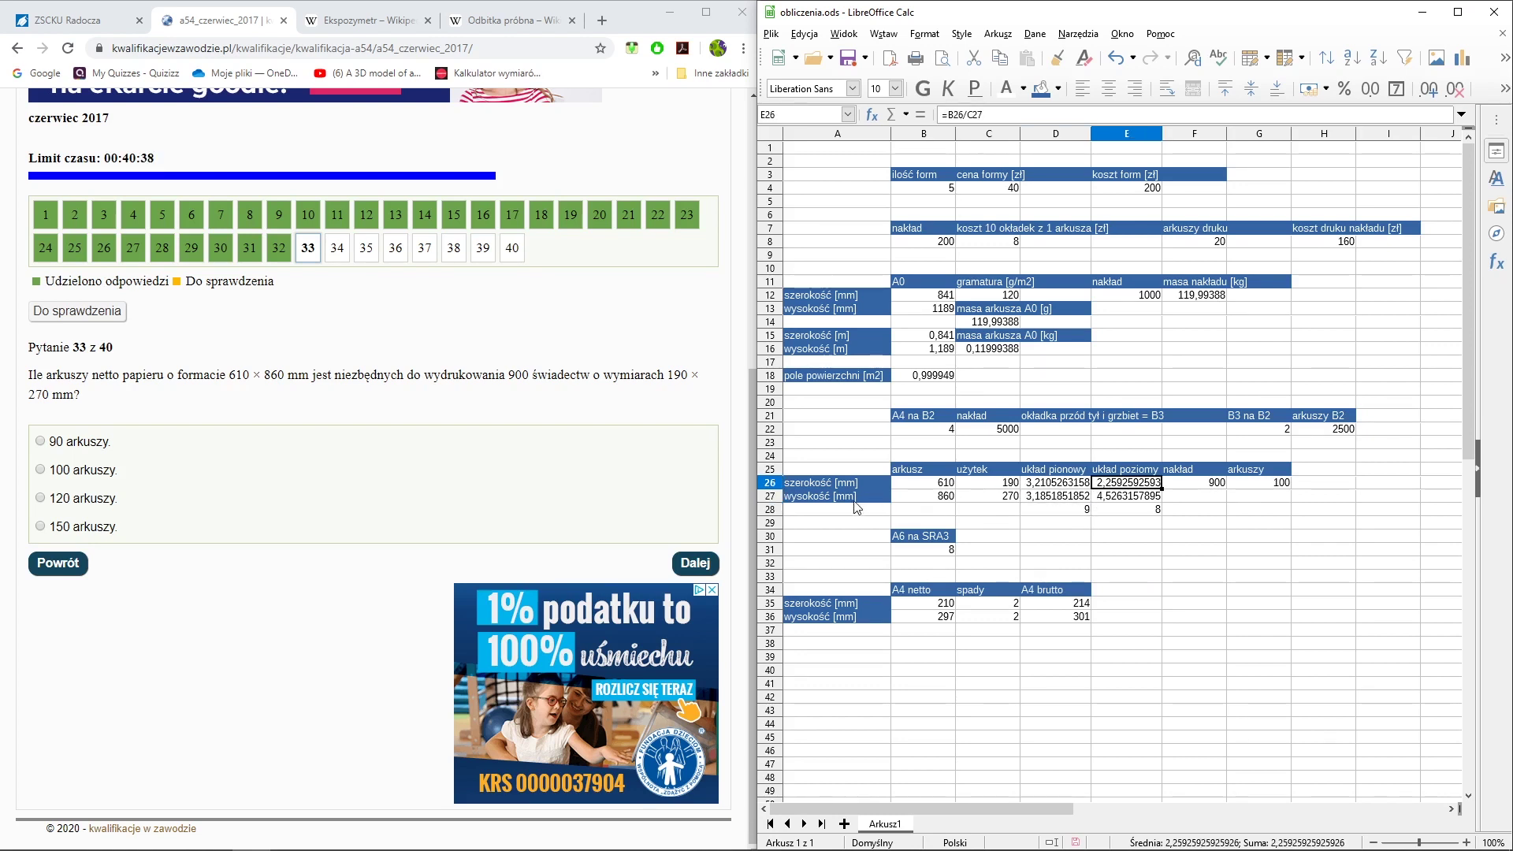
click(937, 483)
key(F2)
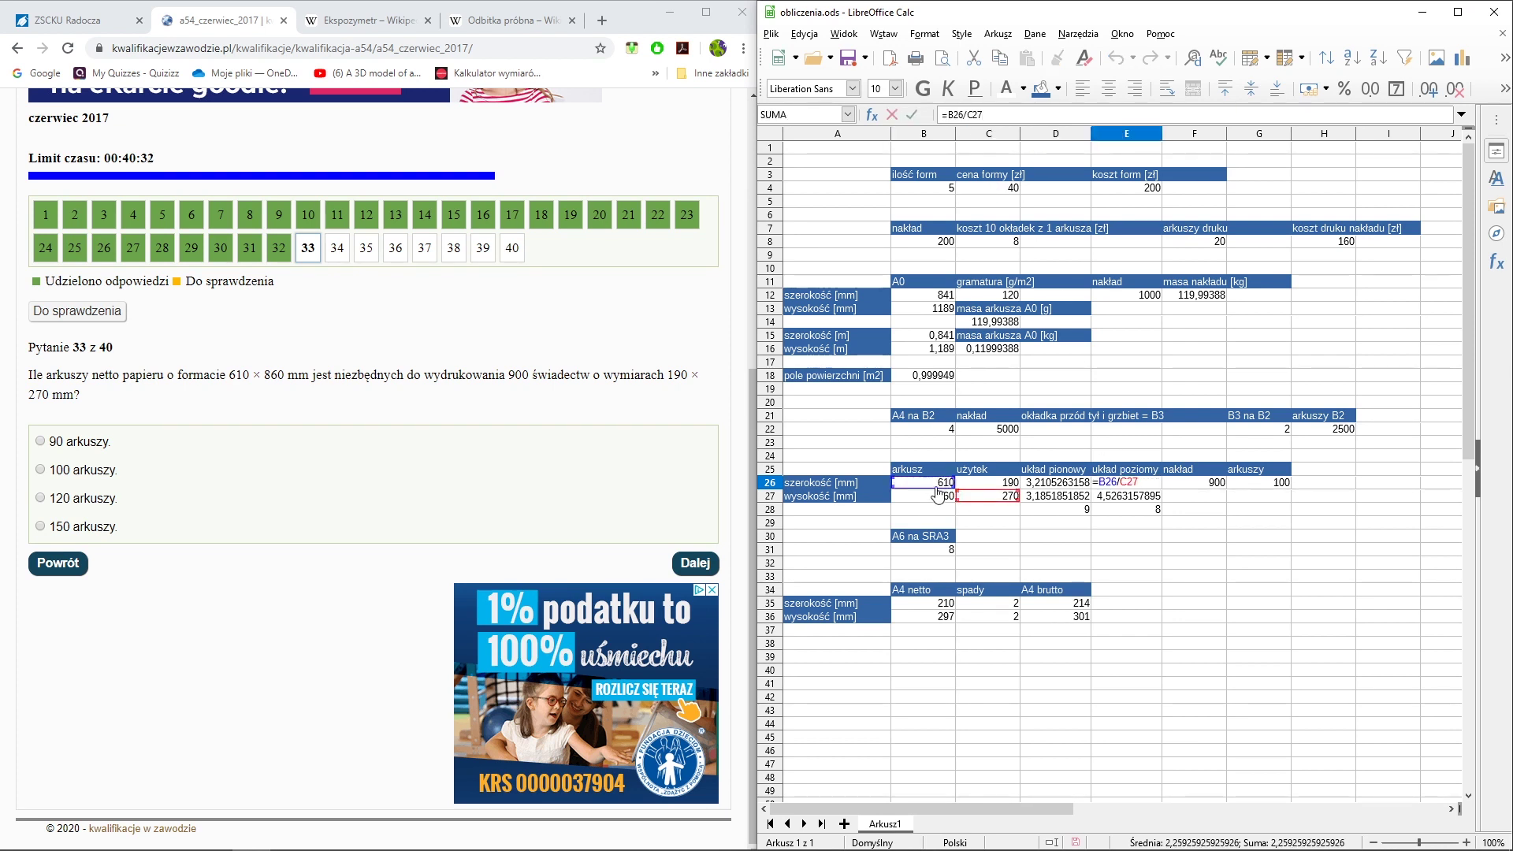
key(Return)
key(Up)
click(1103, 496)
click(1114, 514)
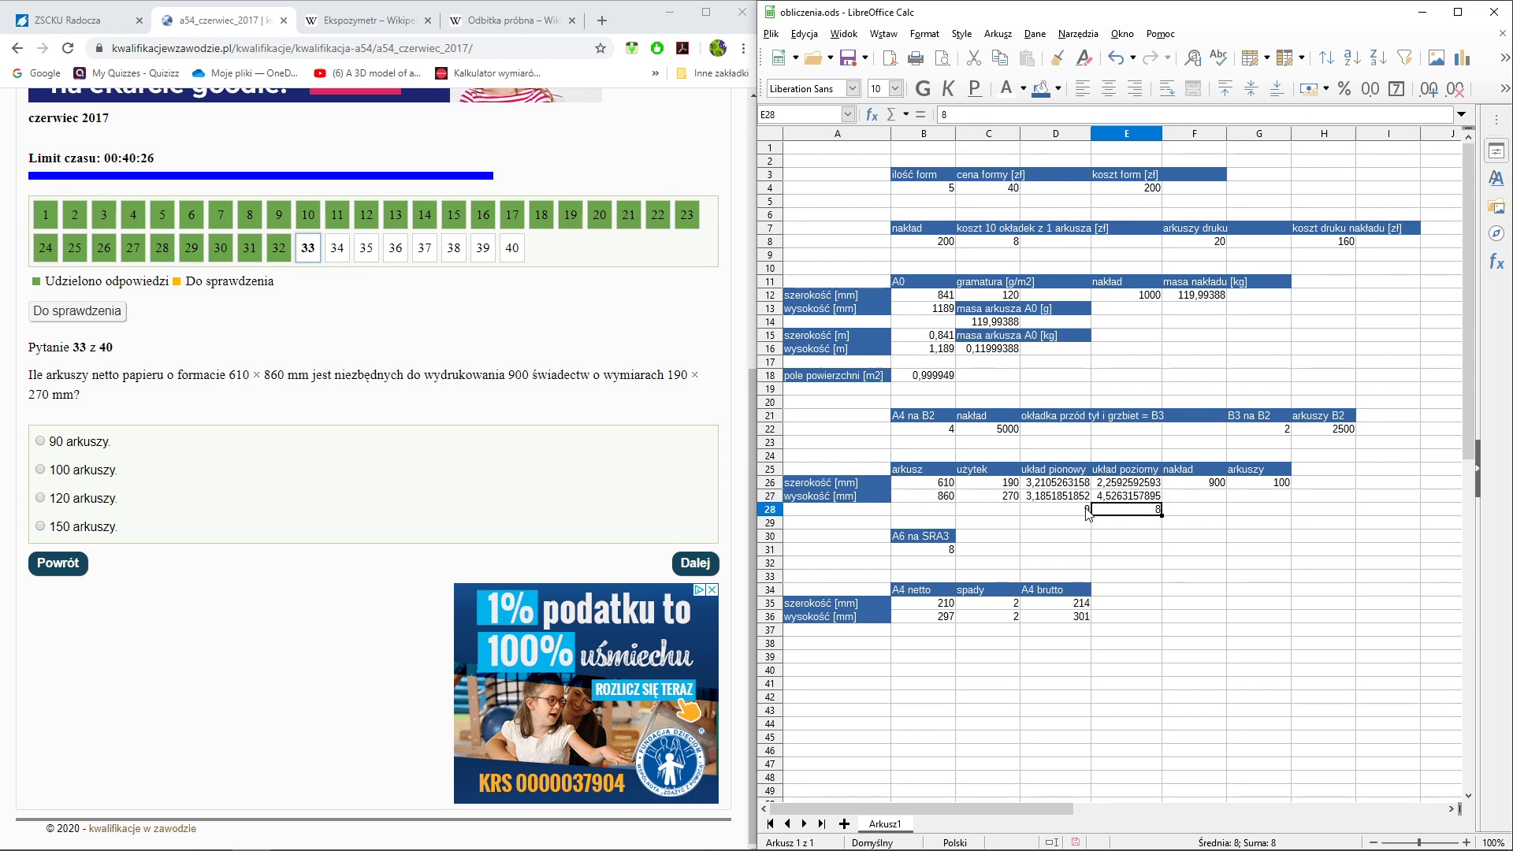
Check the sheet count formula based on the vertical layout, answer question 33 with "100 arkuszy", and go to question 34
click(1086, 512)
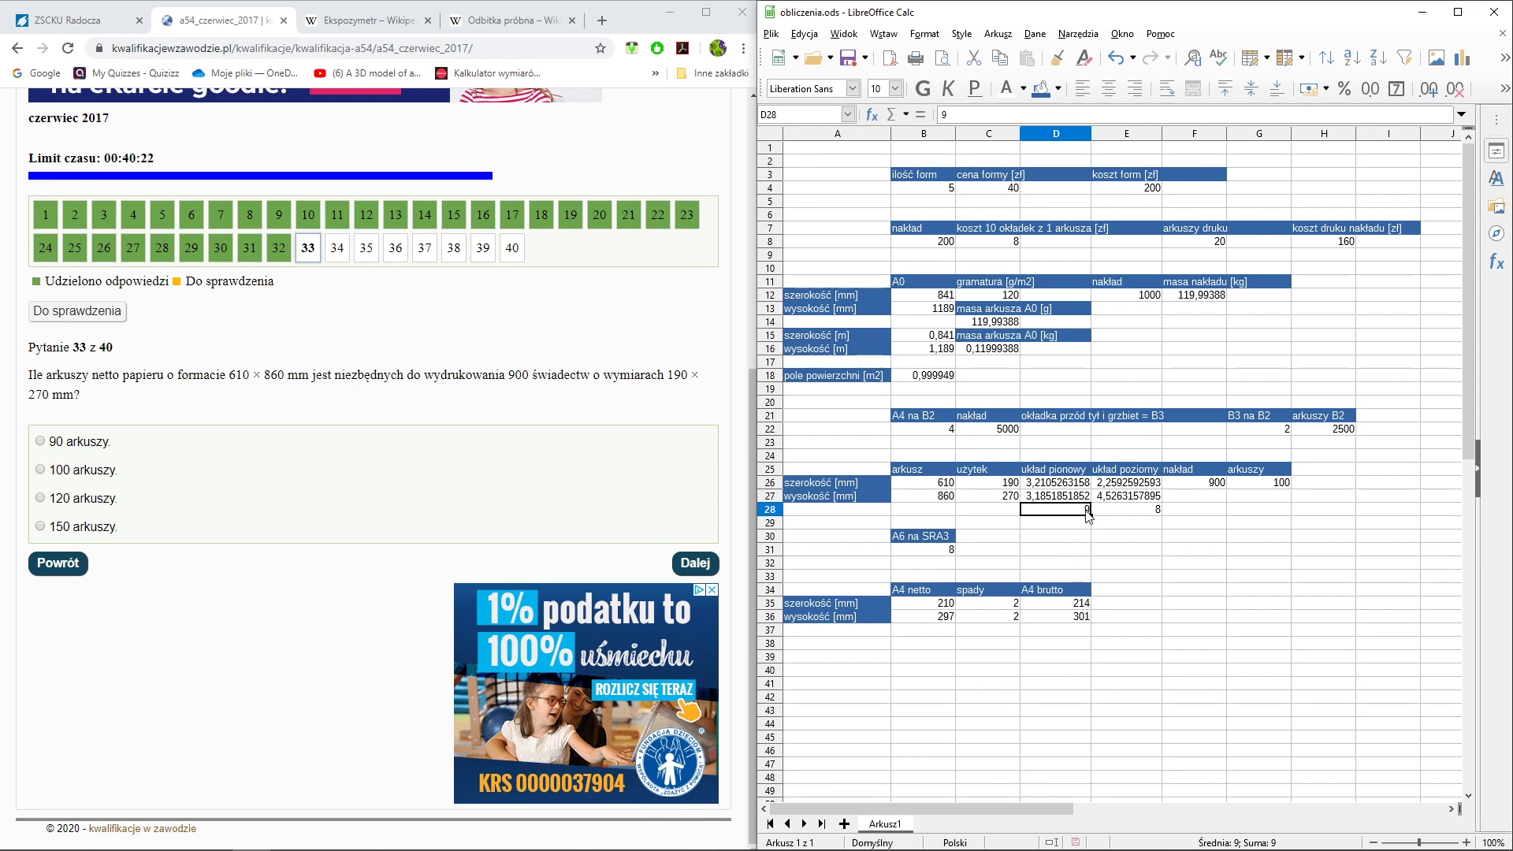
click(1239, 488)
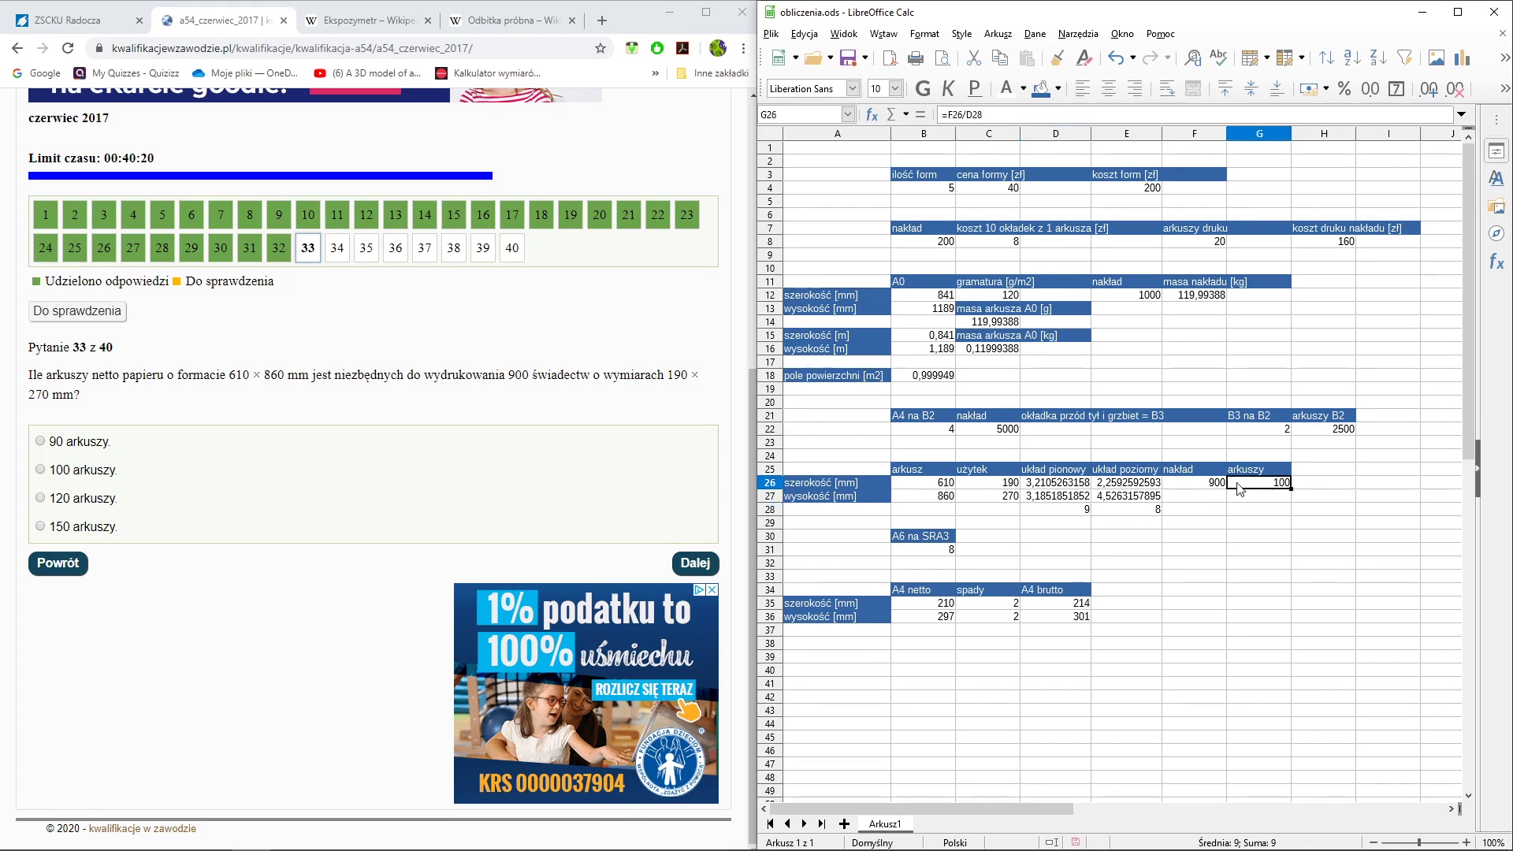
double_click(1238, 483)
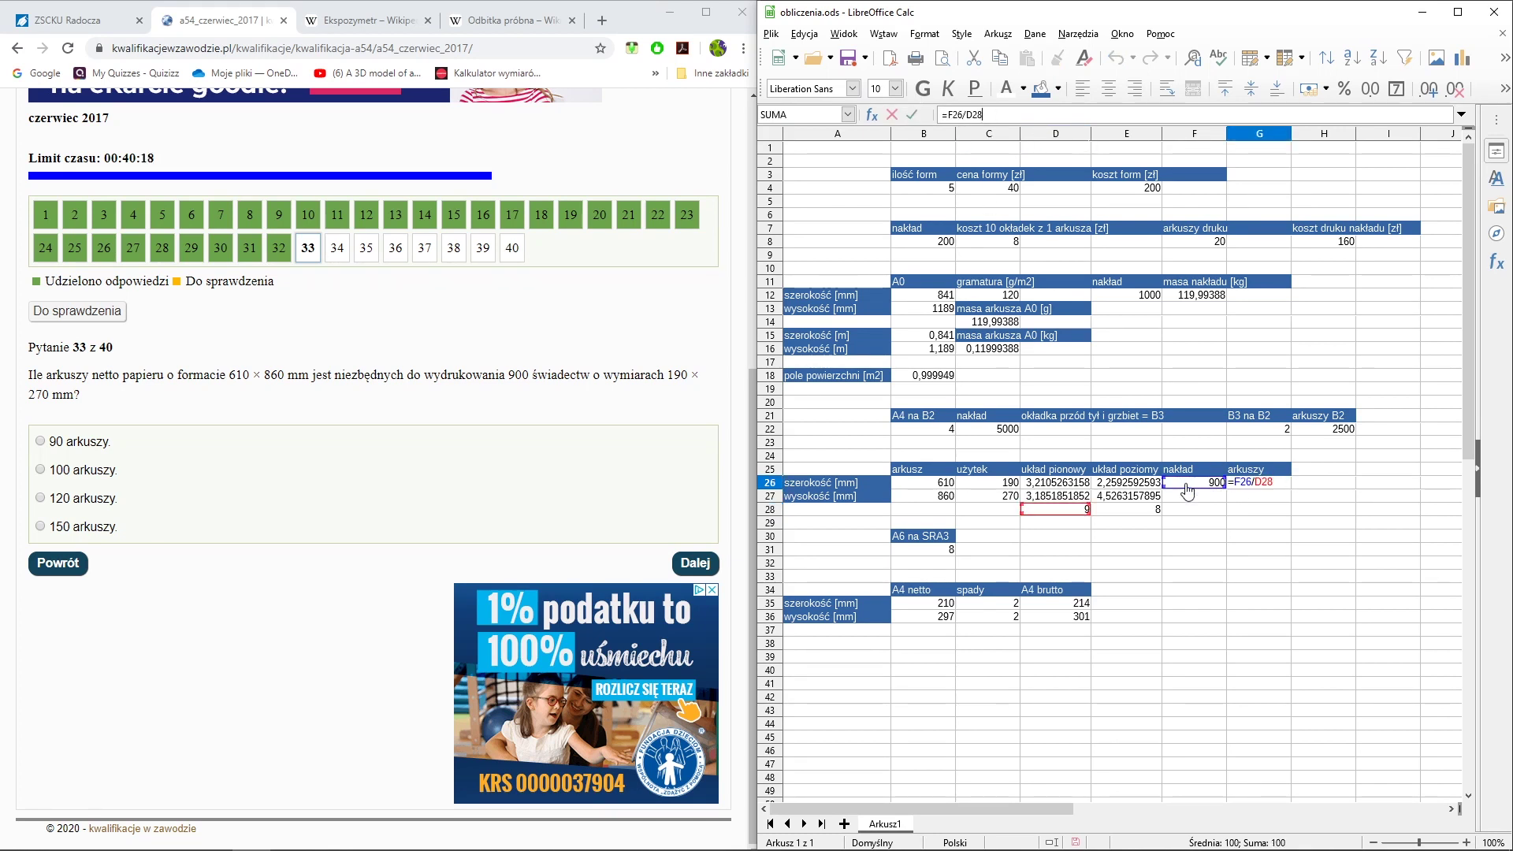
key(Escape)
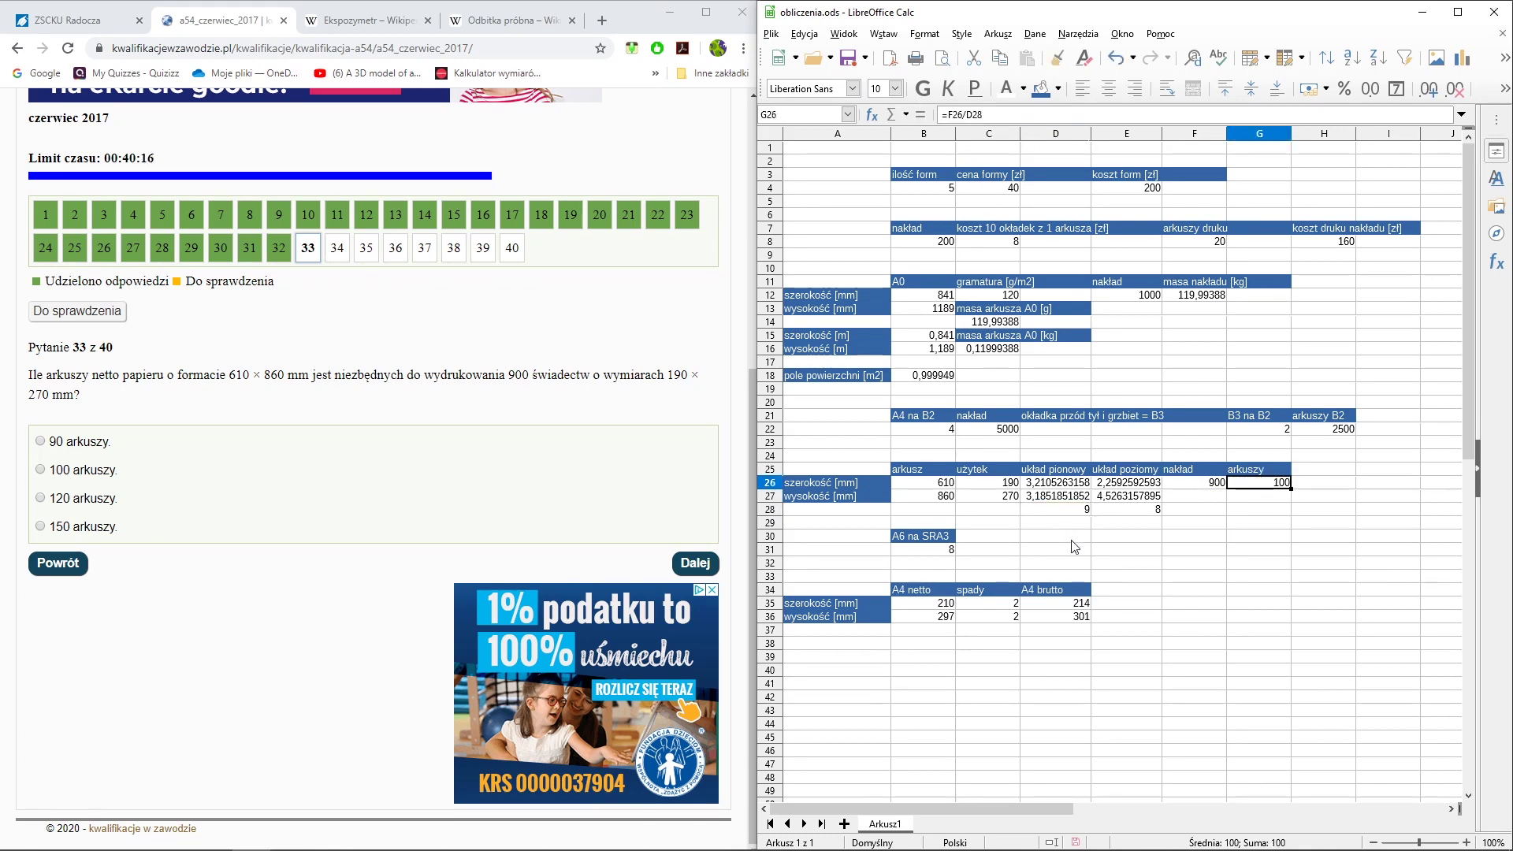
click(111, 469)
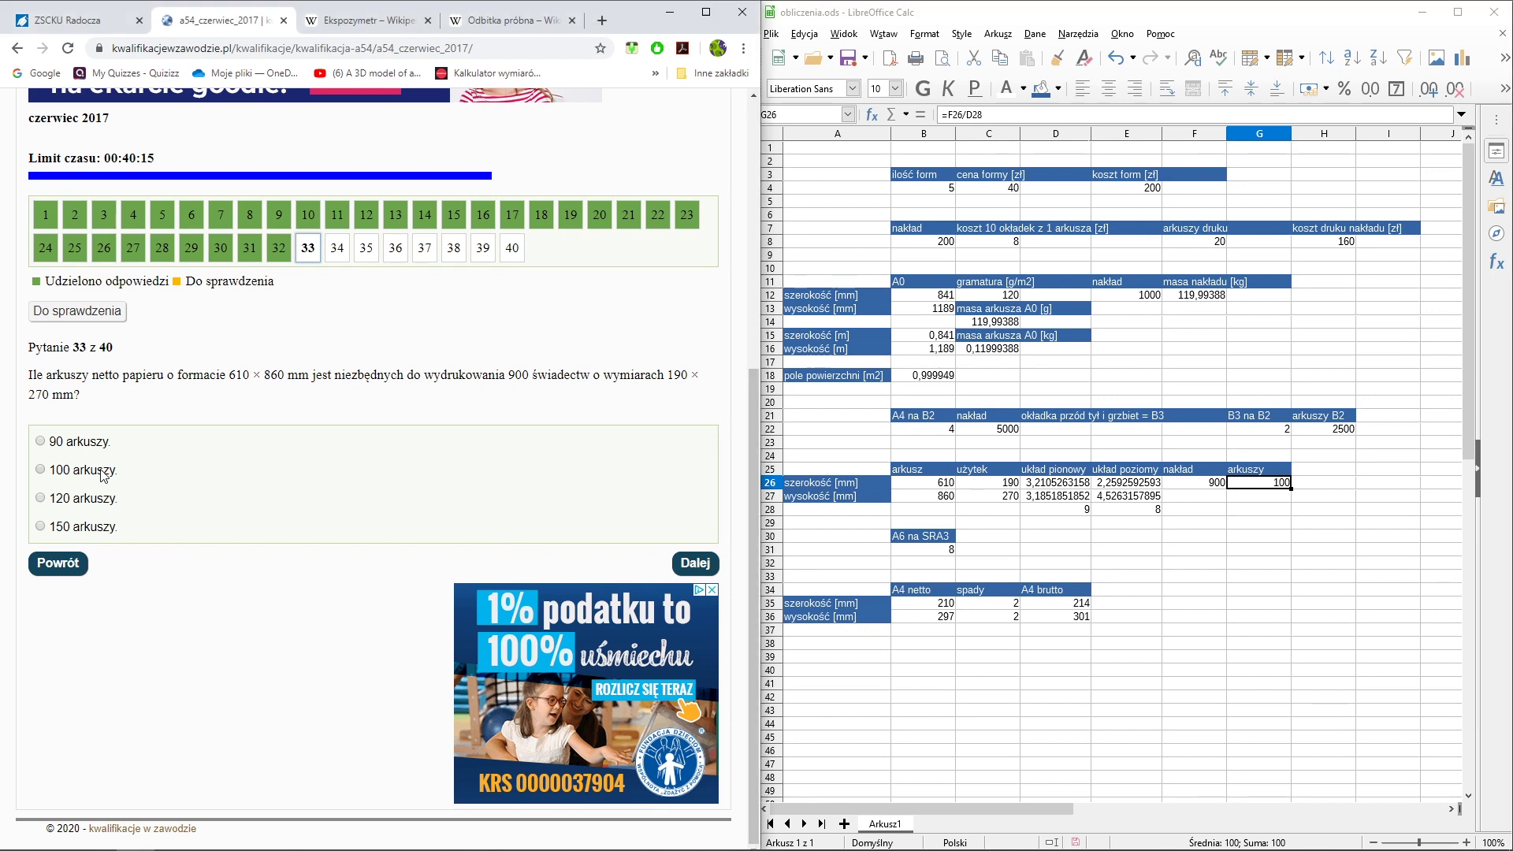
click(695, 564)
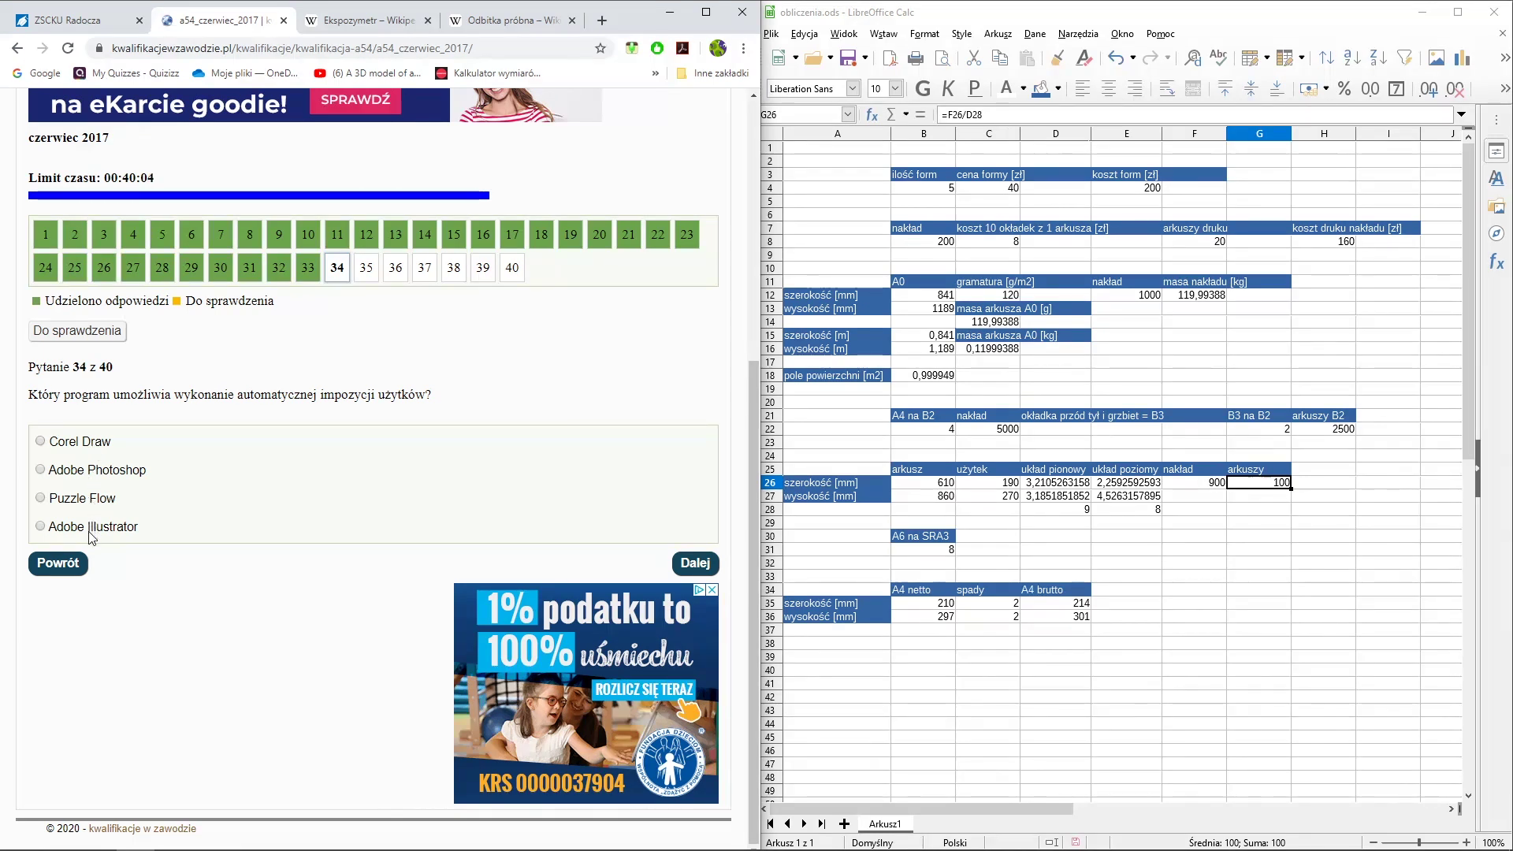
Answer question 34 with "Puzzle Flow" and go to question 35
click(70, 447)
click(76, 475)
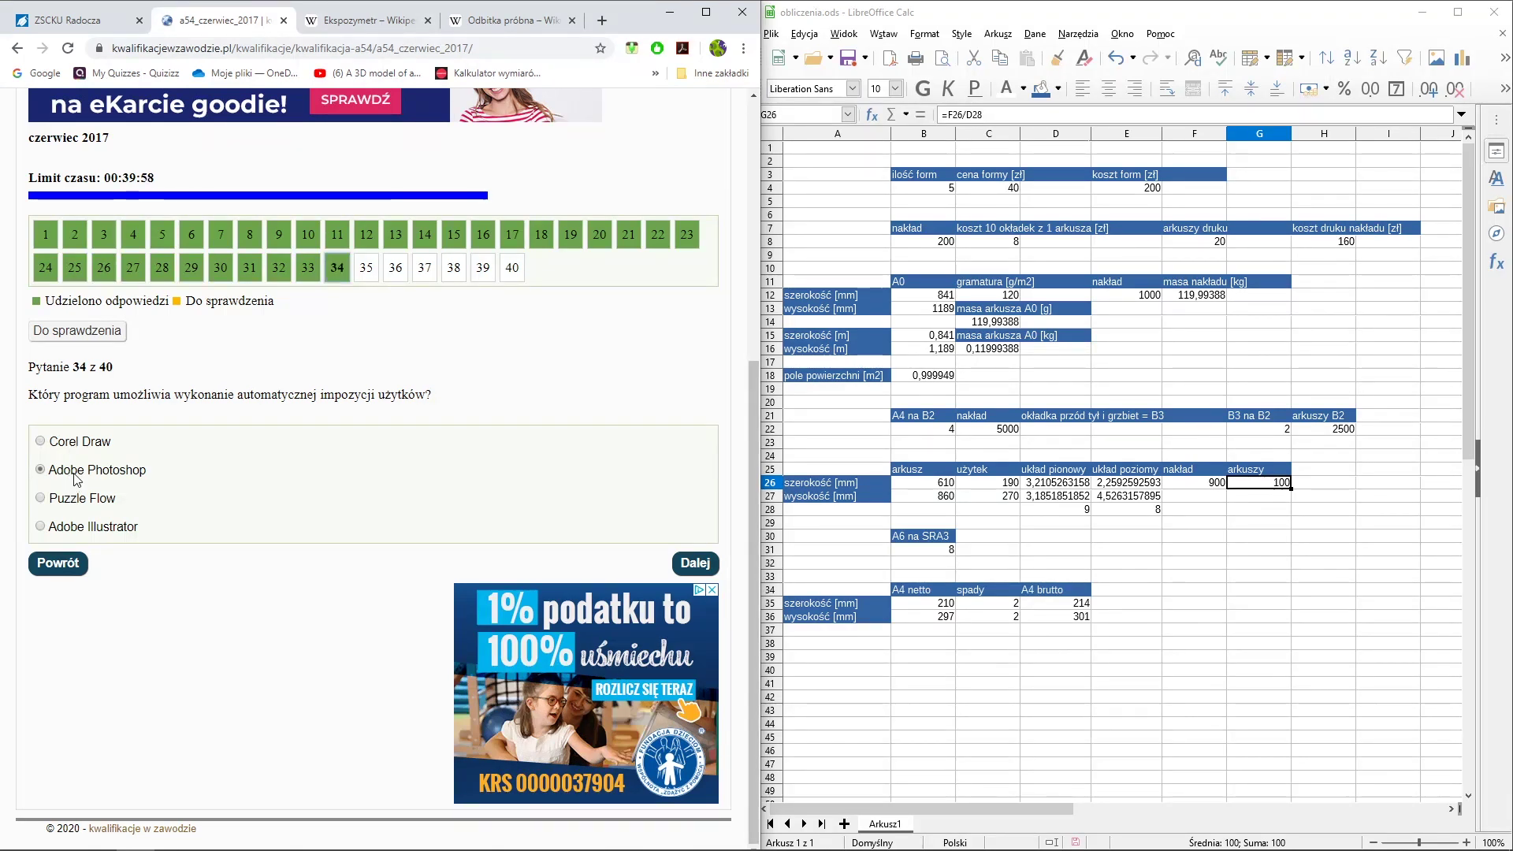
click(78, 499)
click(684, 564)
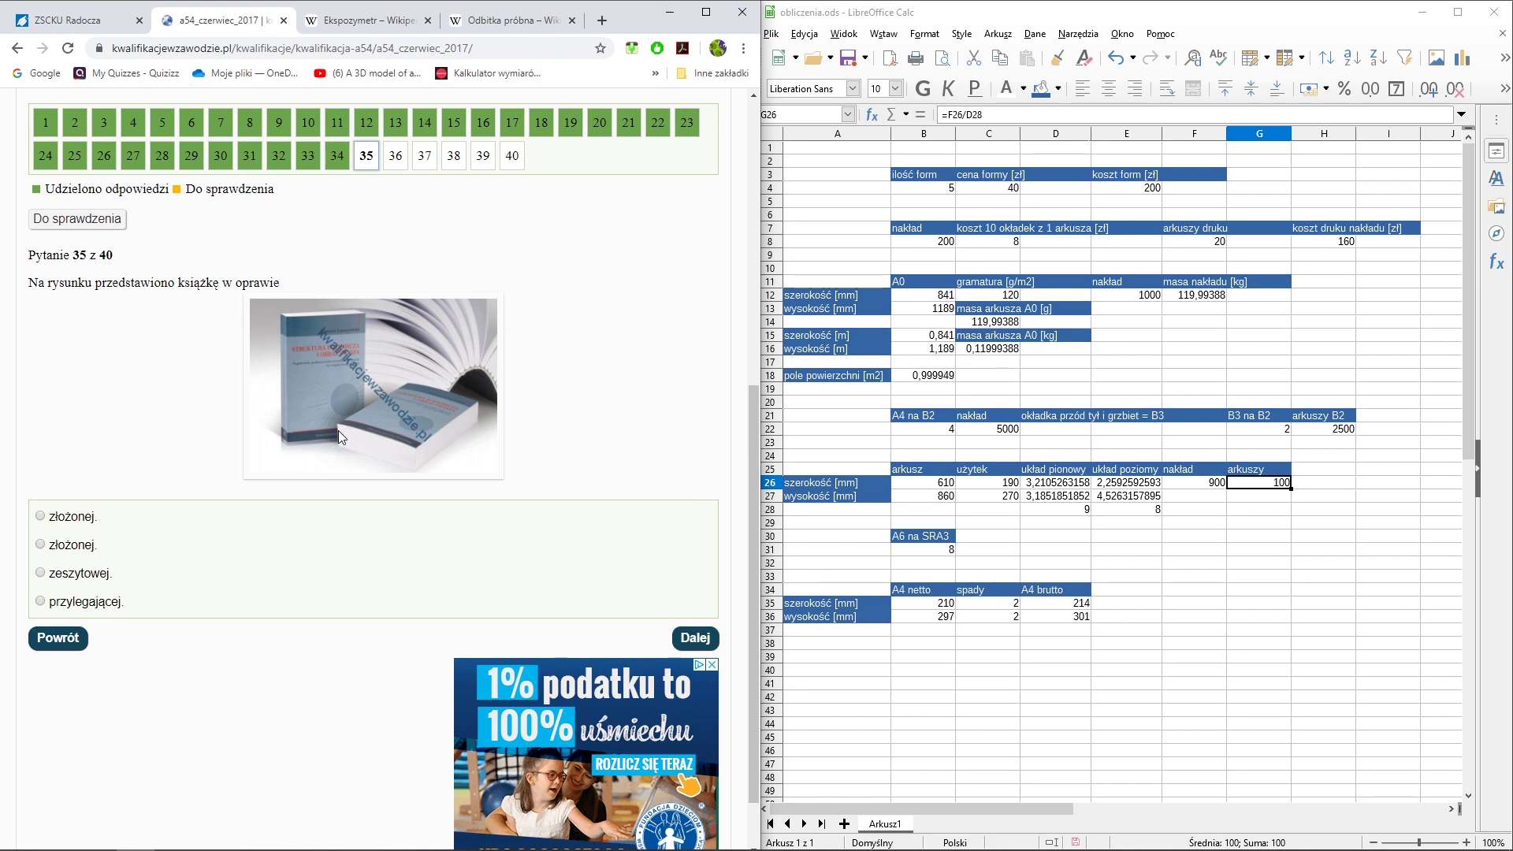
Examine the book picture in question 35 at an enlarged page zoom and restore the zoom to 100%
scroll(337, 470, up, 5)
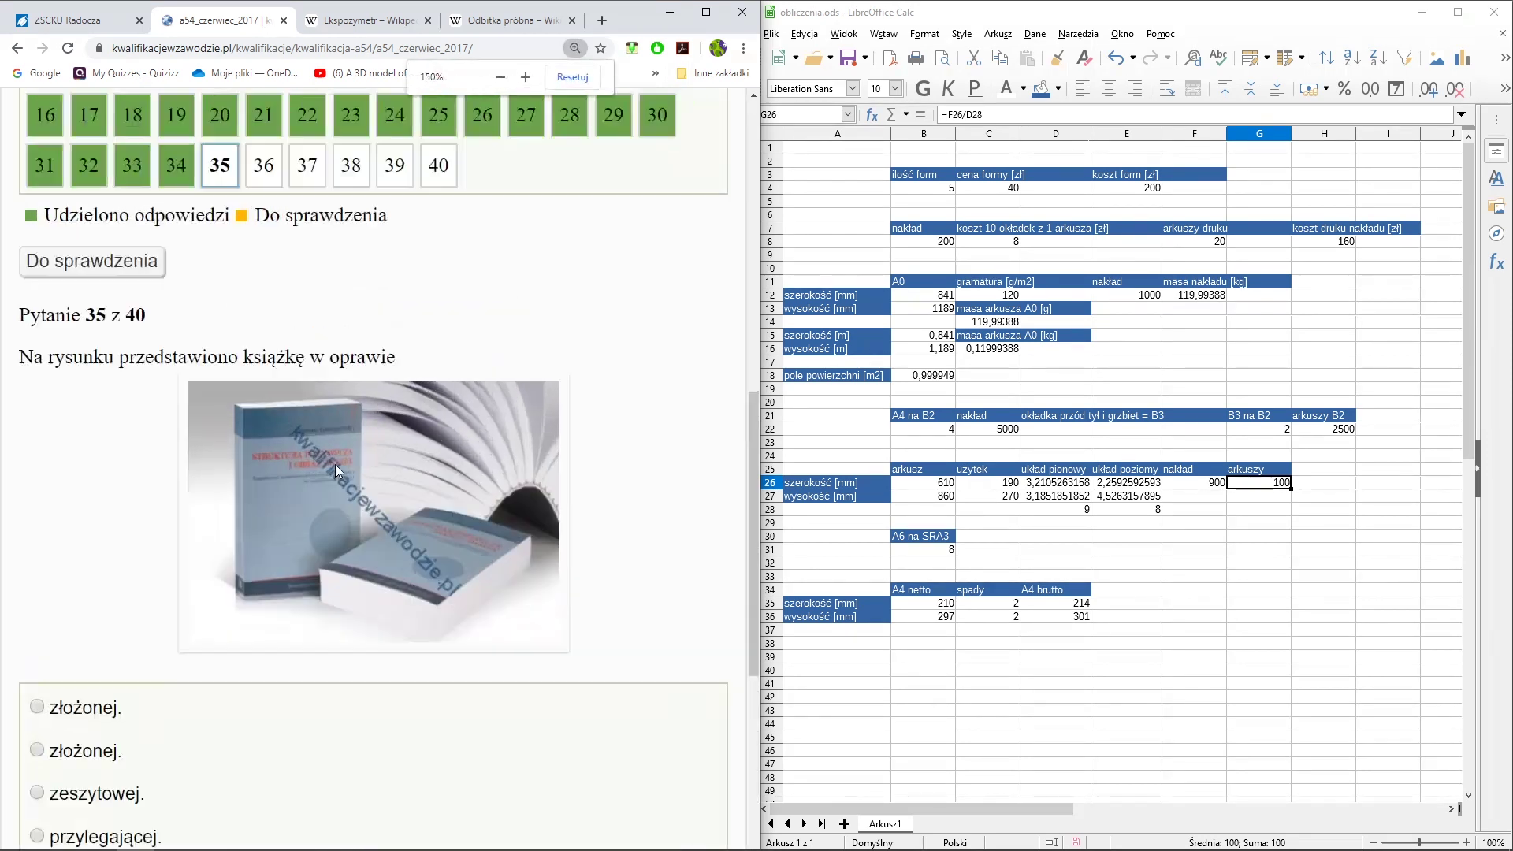
scroll(318, 514, down, 4)
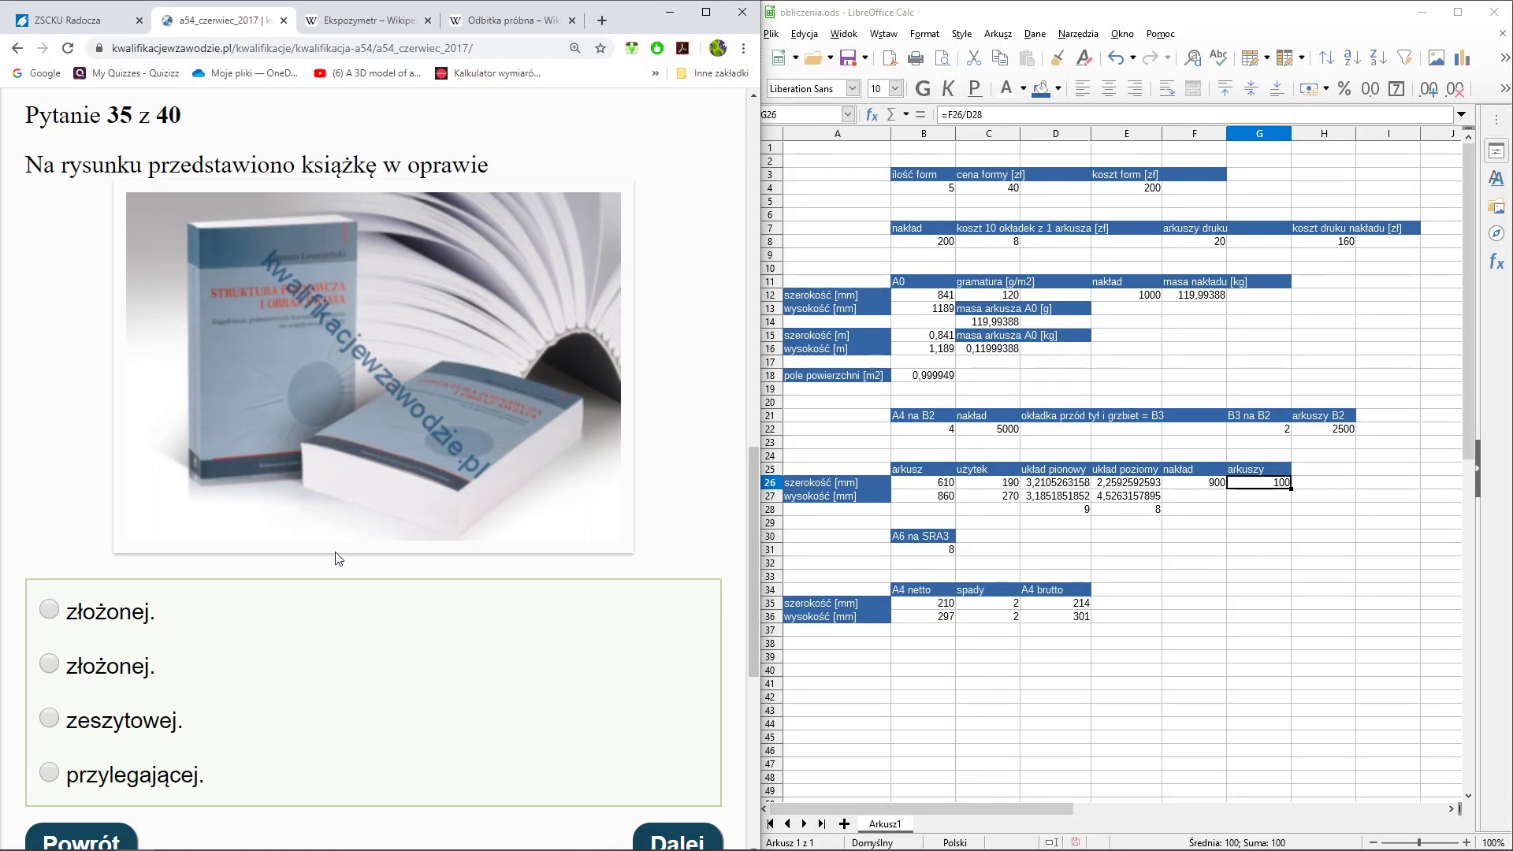
key(ctrl+minus)
key(ctrl+minus)
key(ctrl+minus)
key(ctrl+minus)
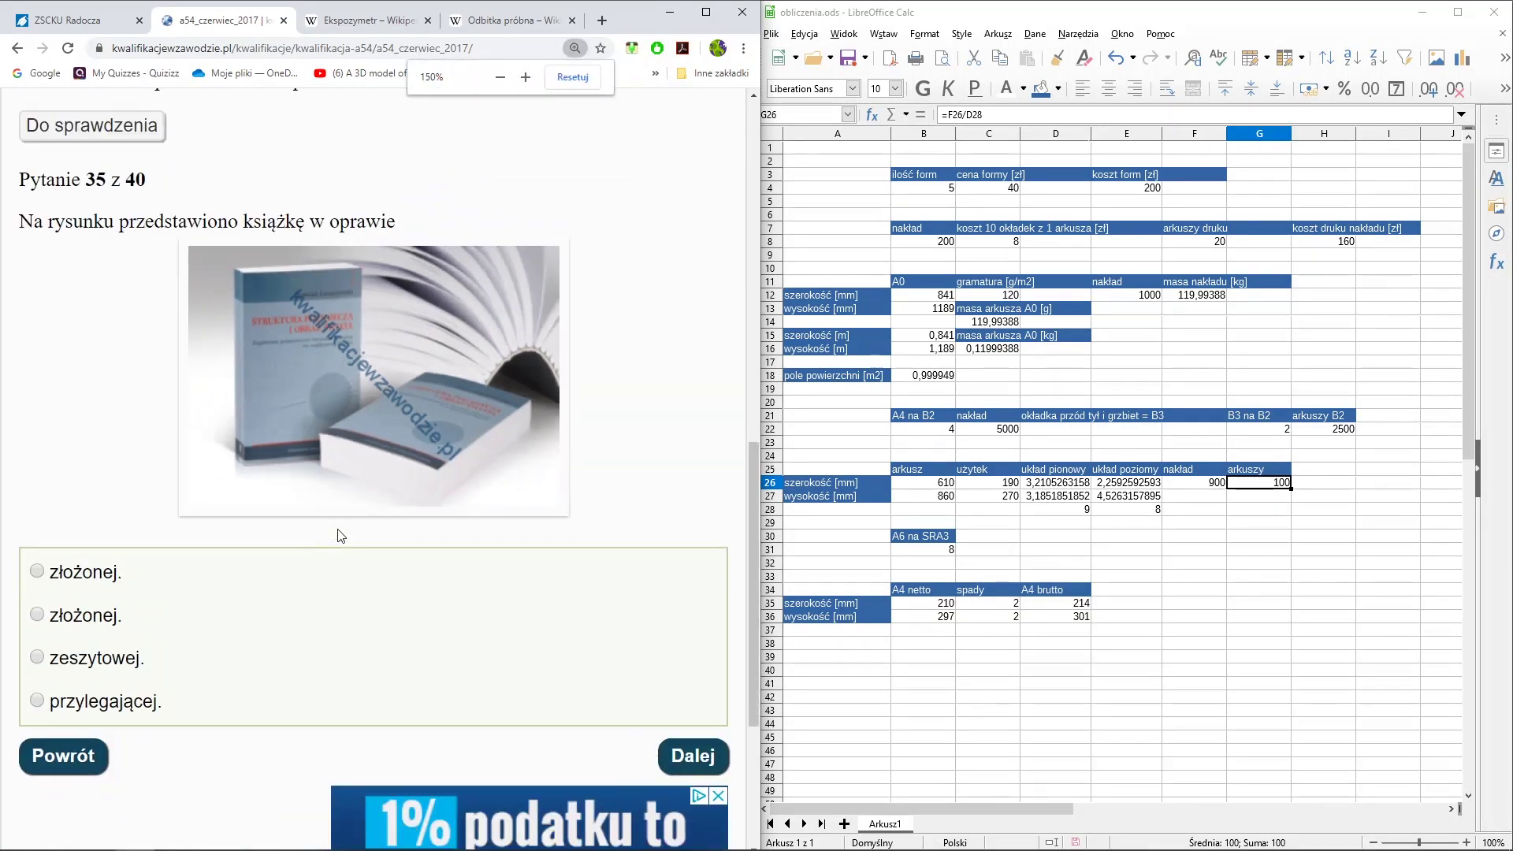
key(ctrl+minus)
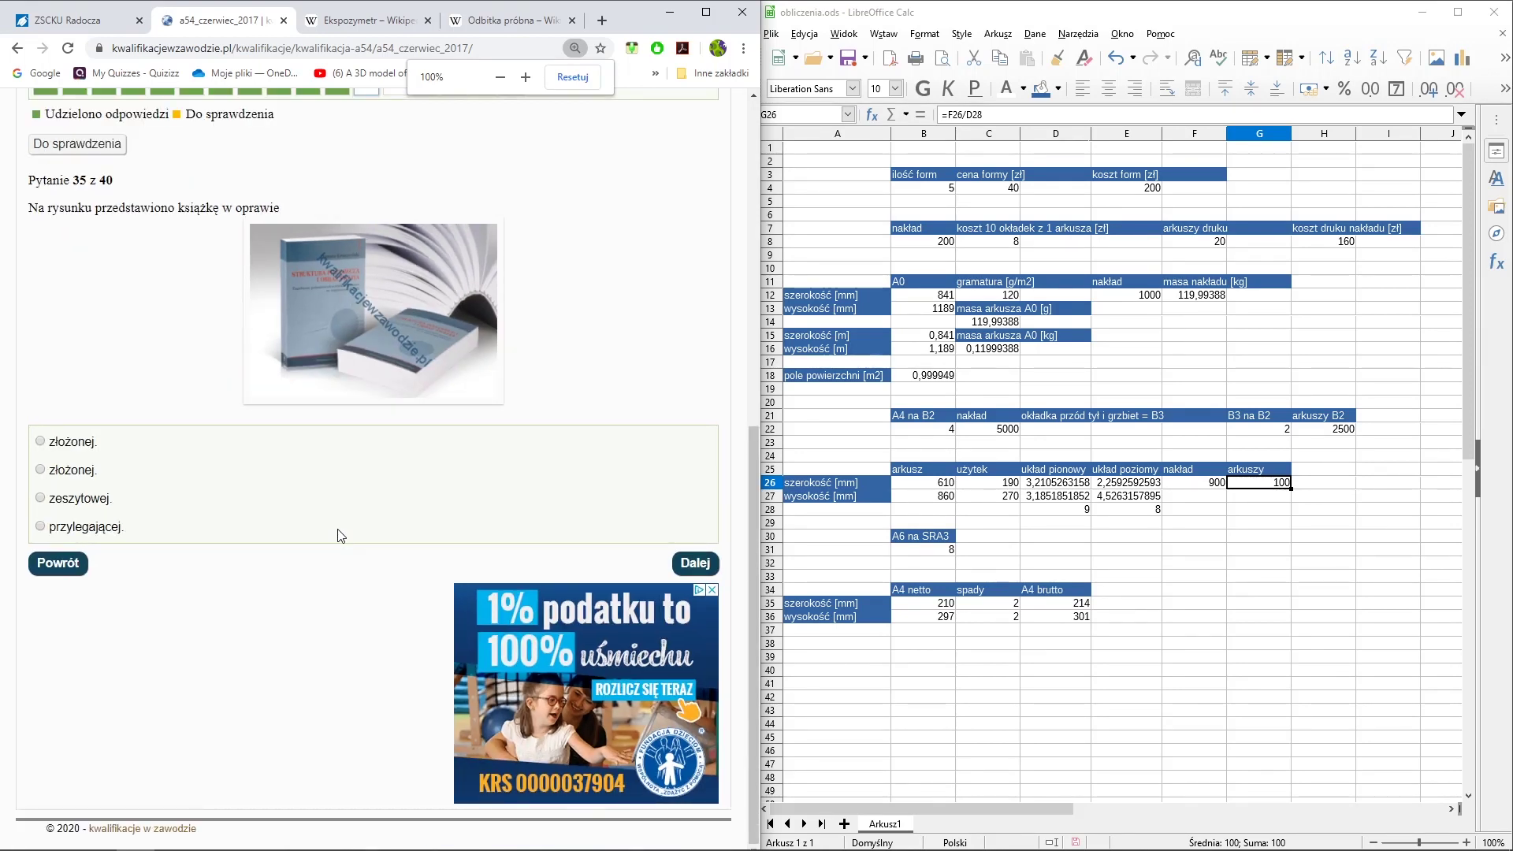
Answer question 35 with "przylegającej" and go to question 36
scroll(340, 535, up, 2)
click(96, 692)
click(690, 721)
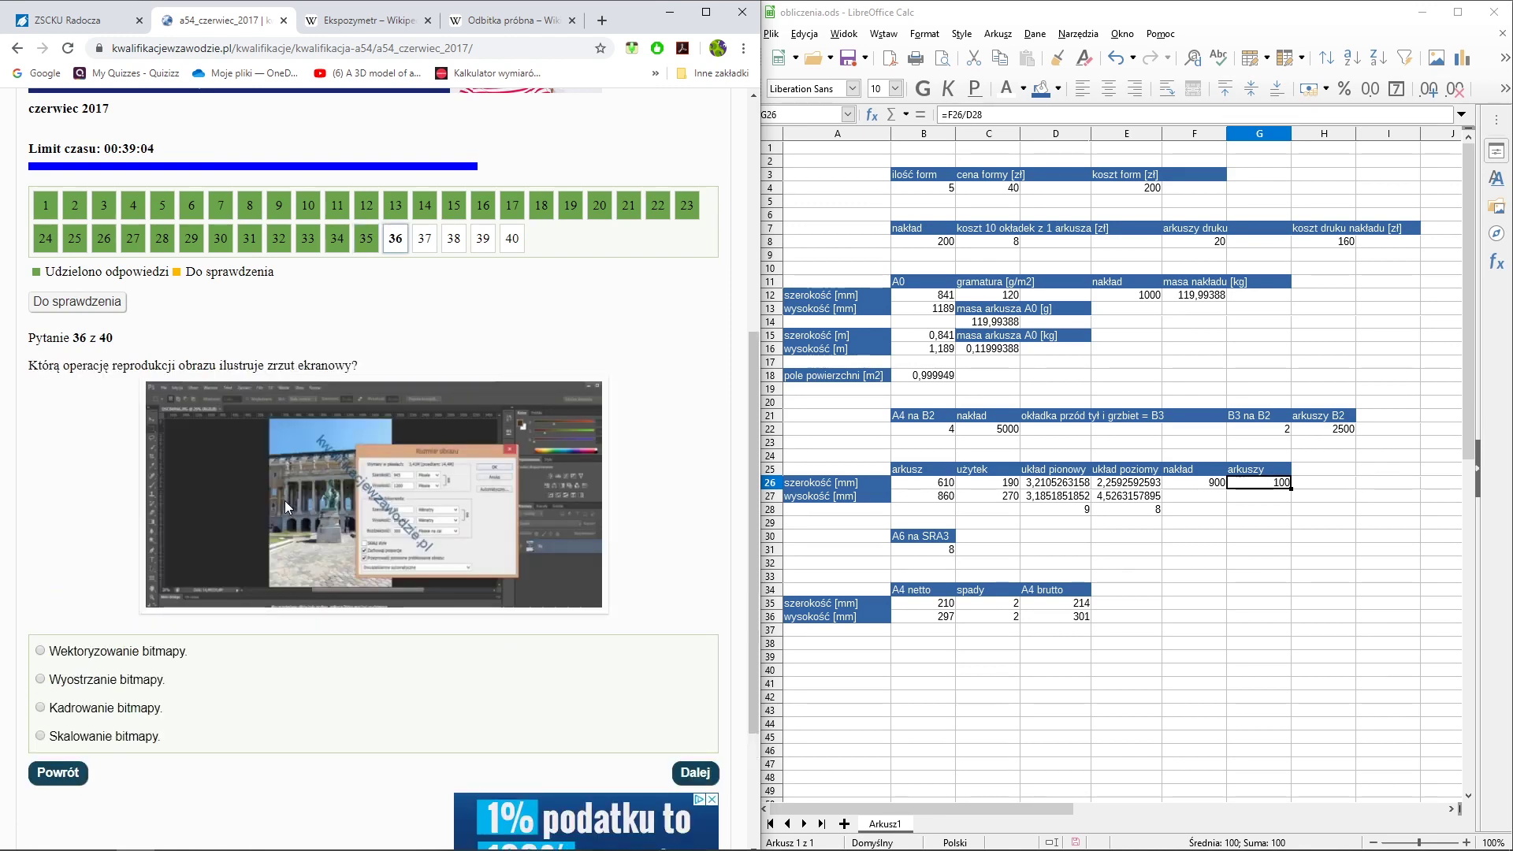
Switch to Adobe Photoshop and open the image size settings for 20200128_120127.jpg to compare with question 36's screenshot
key(alt+Tab)
key(alt+Tab)
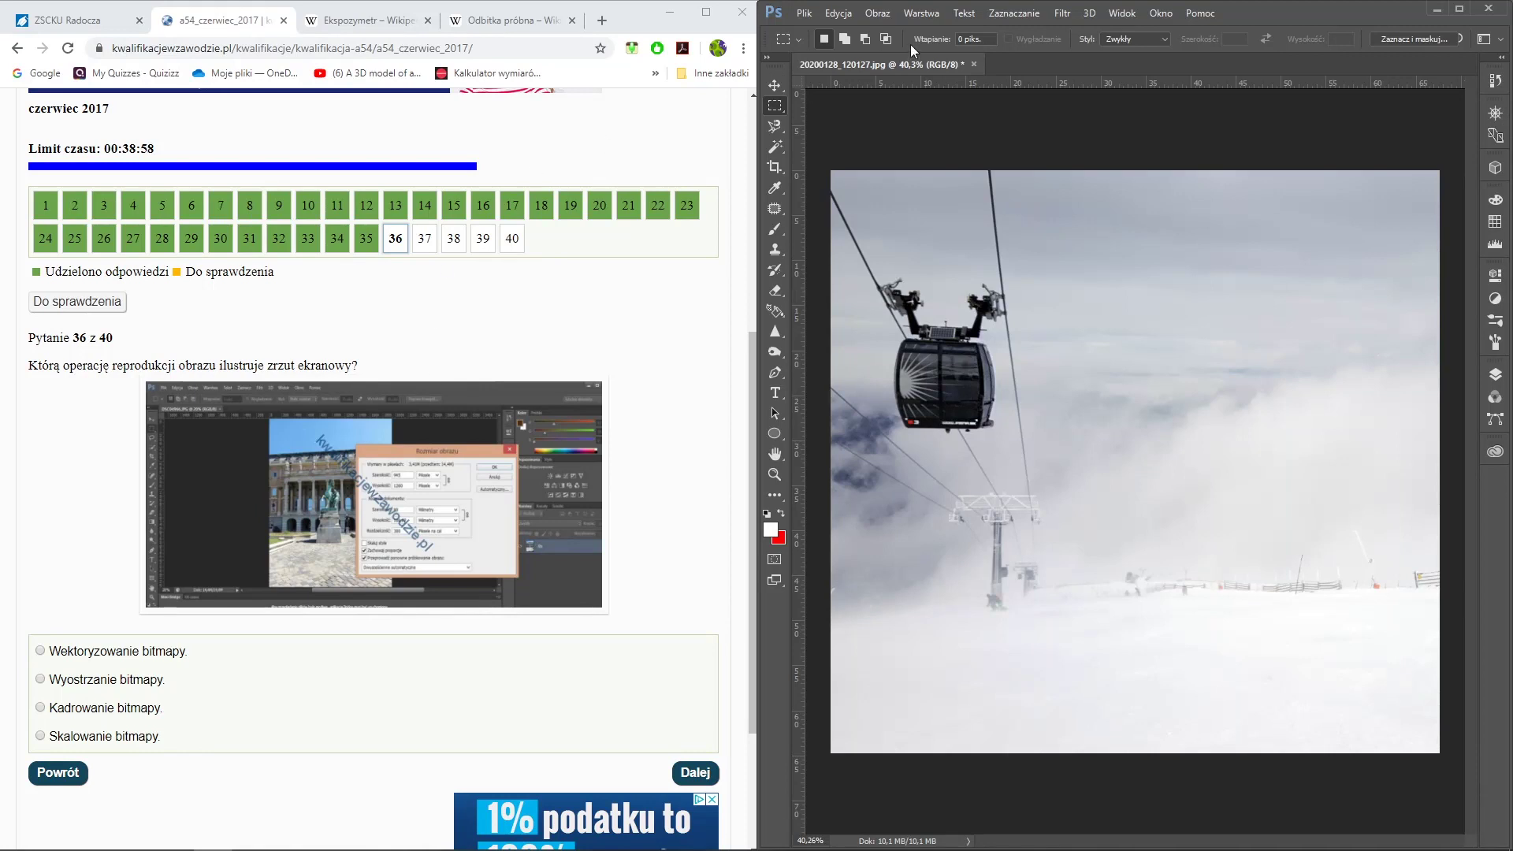
click(878, 13)
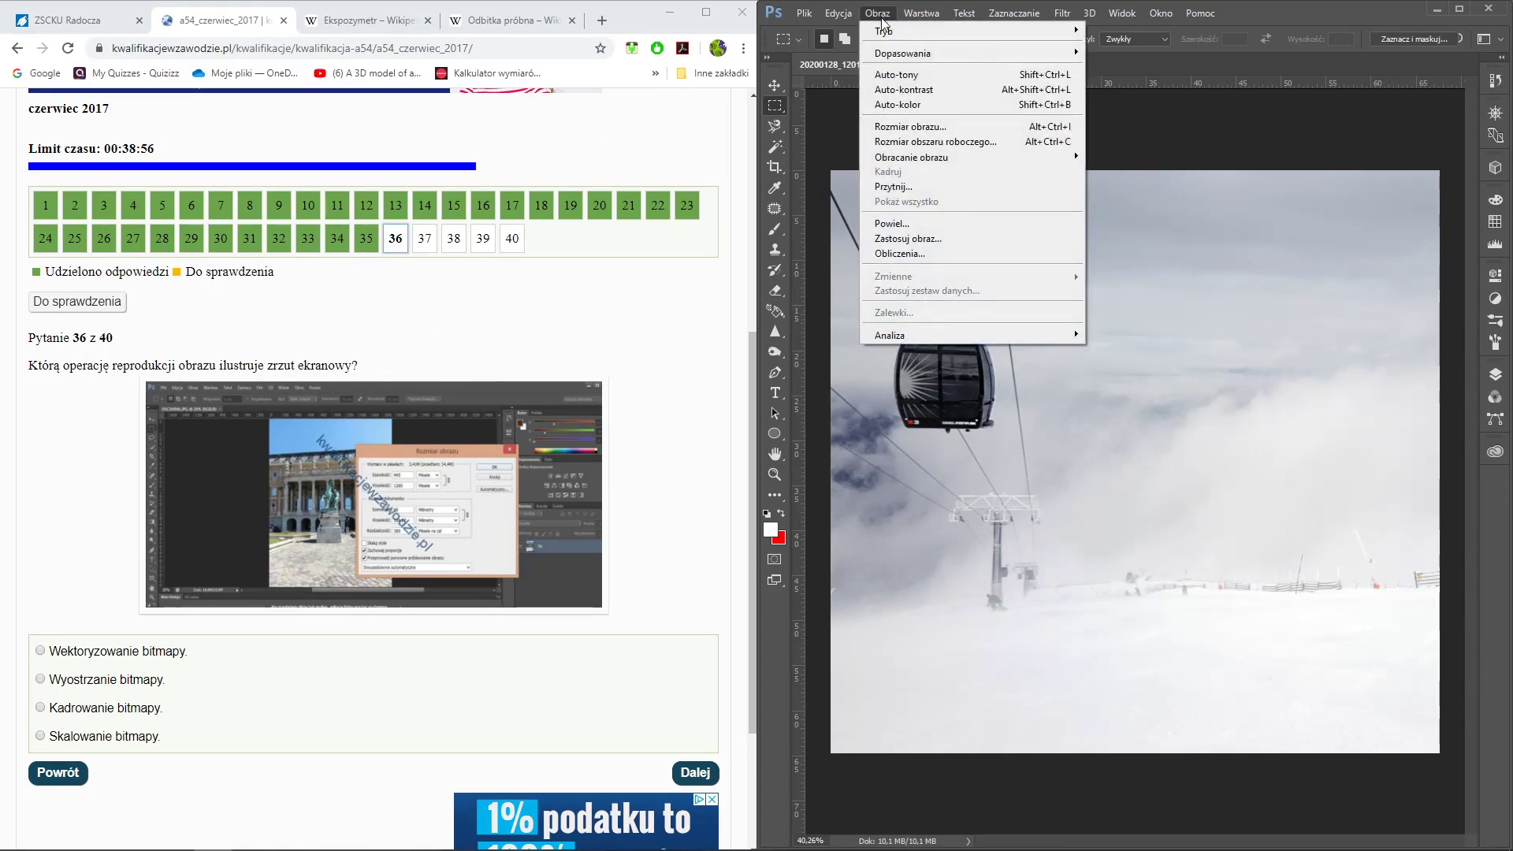
click(895, 125)
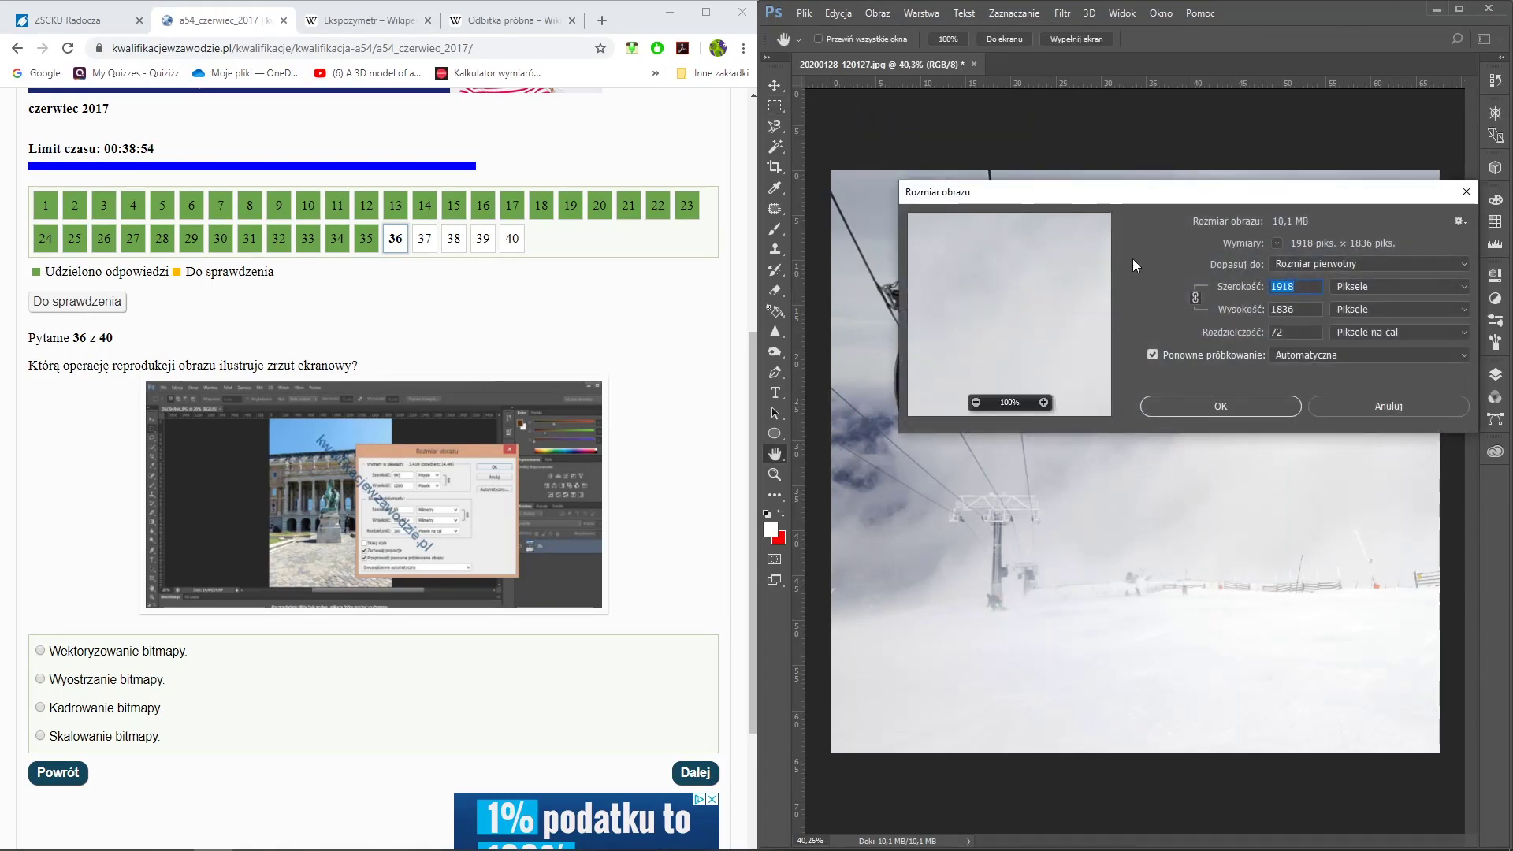
Try scaling 20200128_120127.jpg down to a width of 1000 pixels with proportions linked, and undo the resize
click(977, 403)
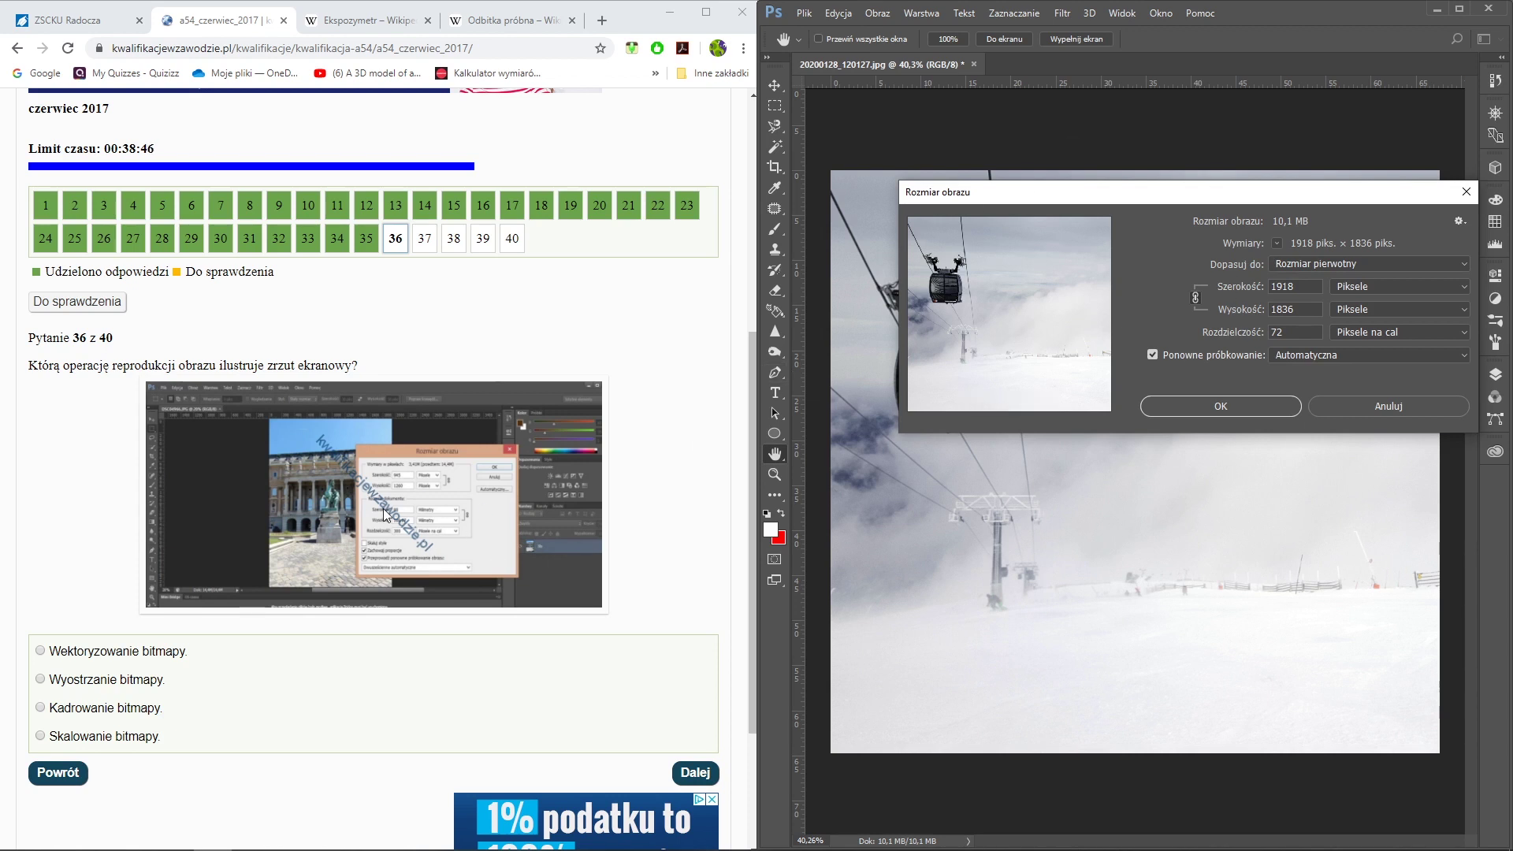
double_click(1292, 287)
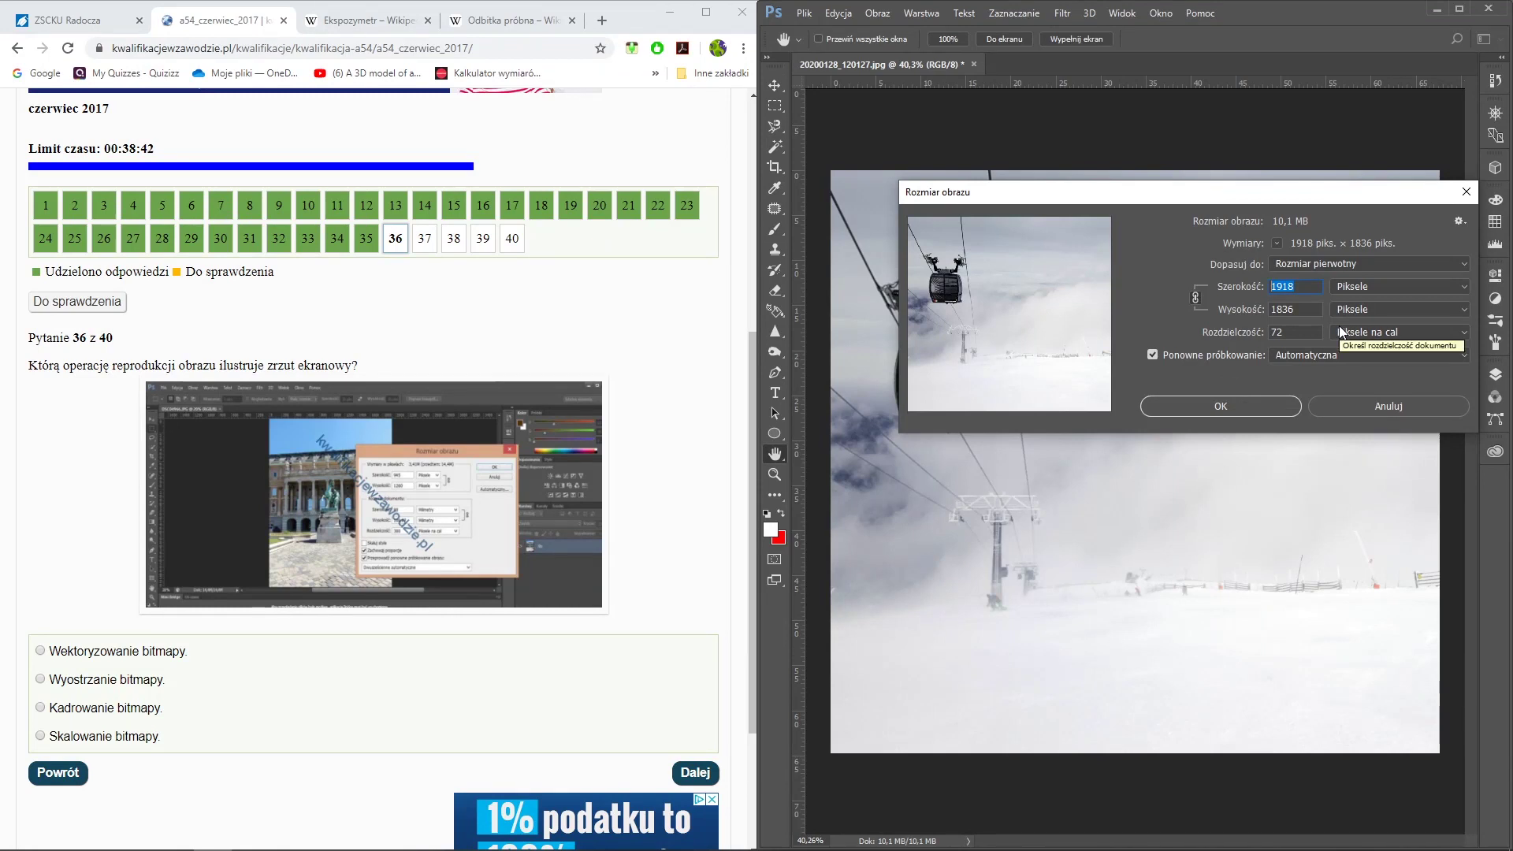
text(1000)
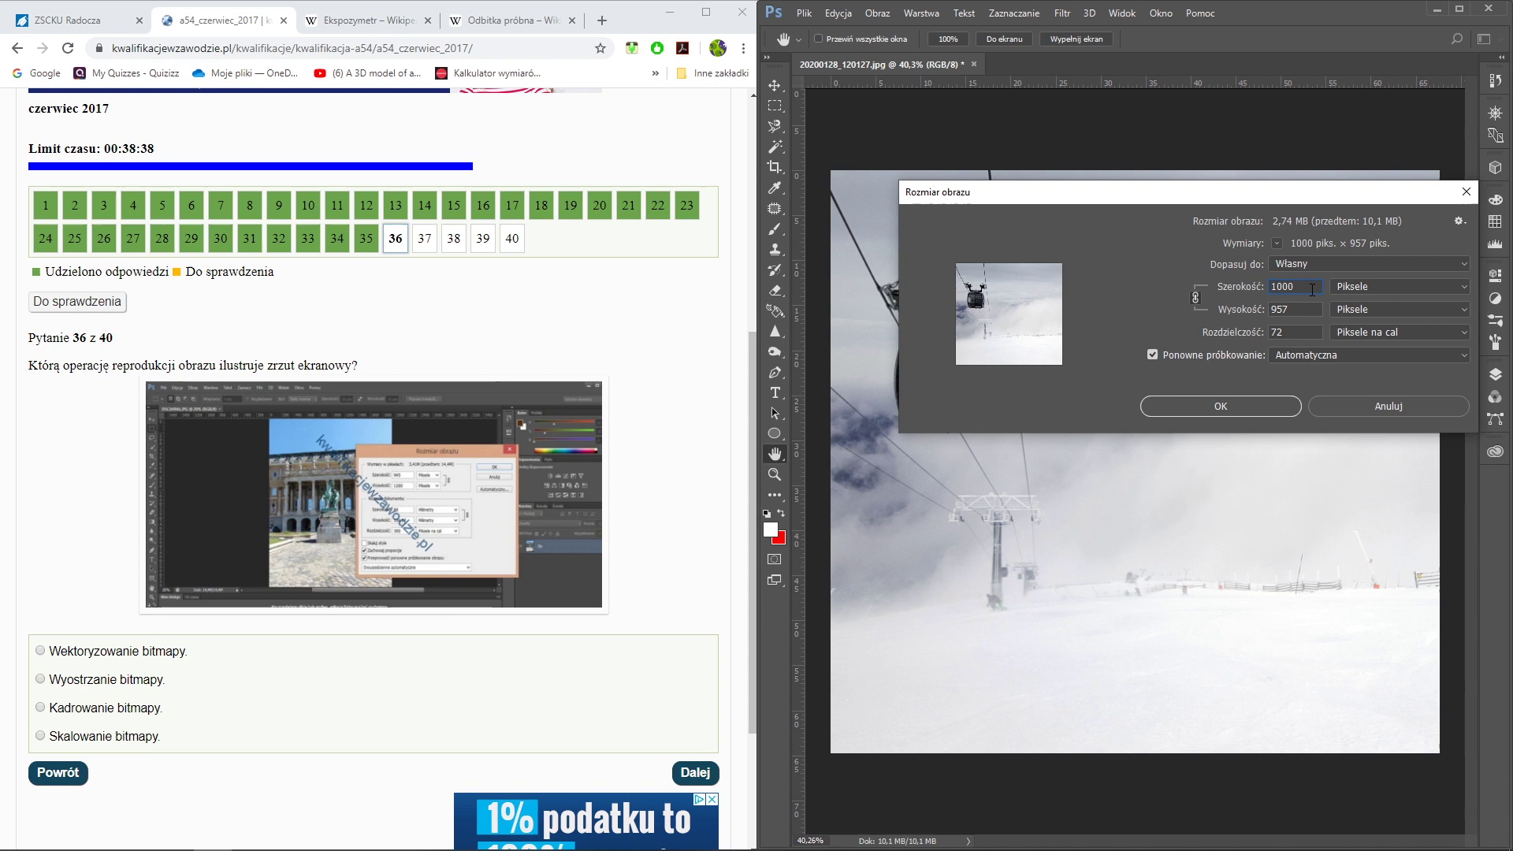
key(Return)
key(ctrl+z)
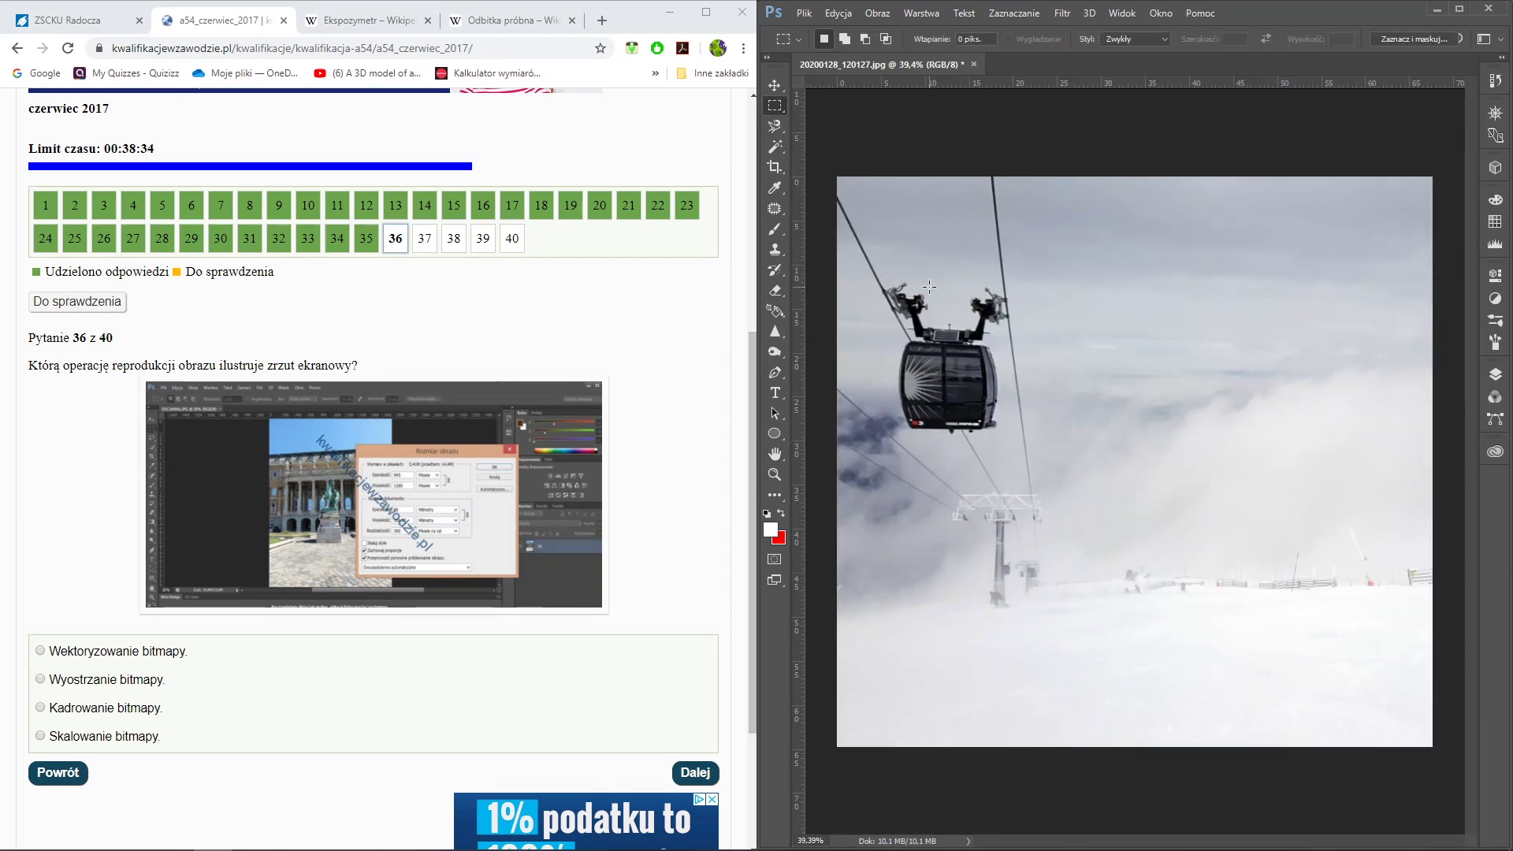
Clear the old crop values and crop the cable car photo to 150 mm × 100 mm at 300 pixels per inch
click(781, 169)
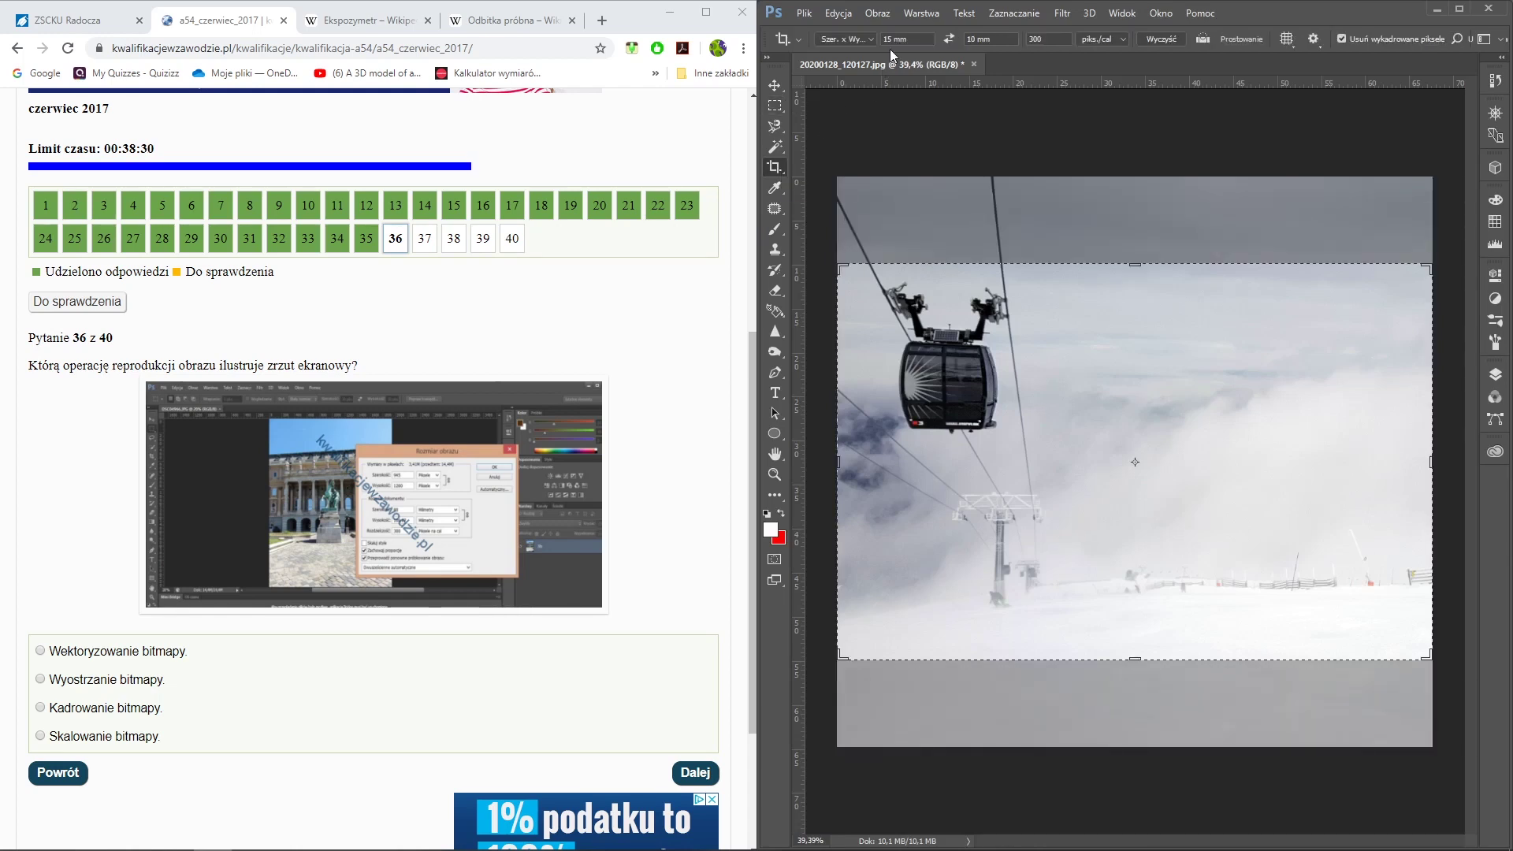
click(1161, 39)
click(844, 40)
click(844, 63)
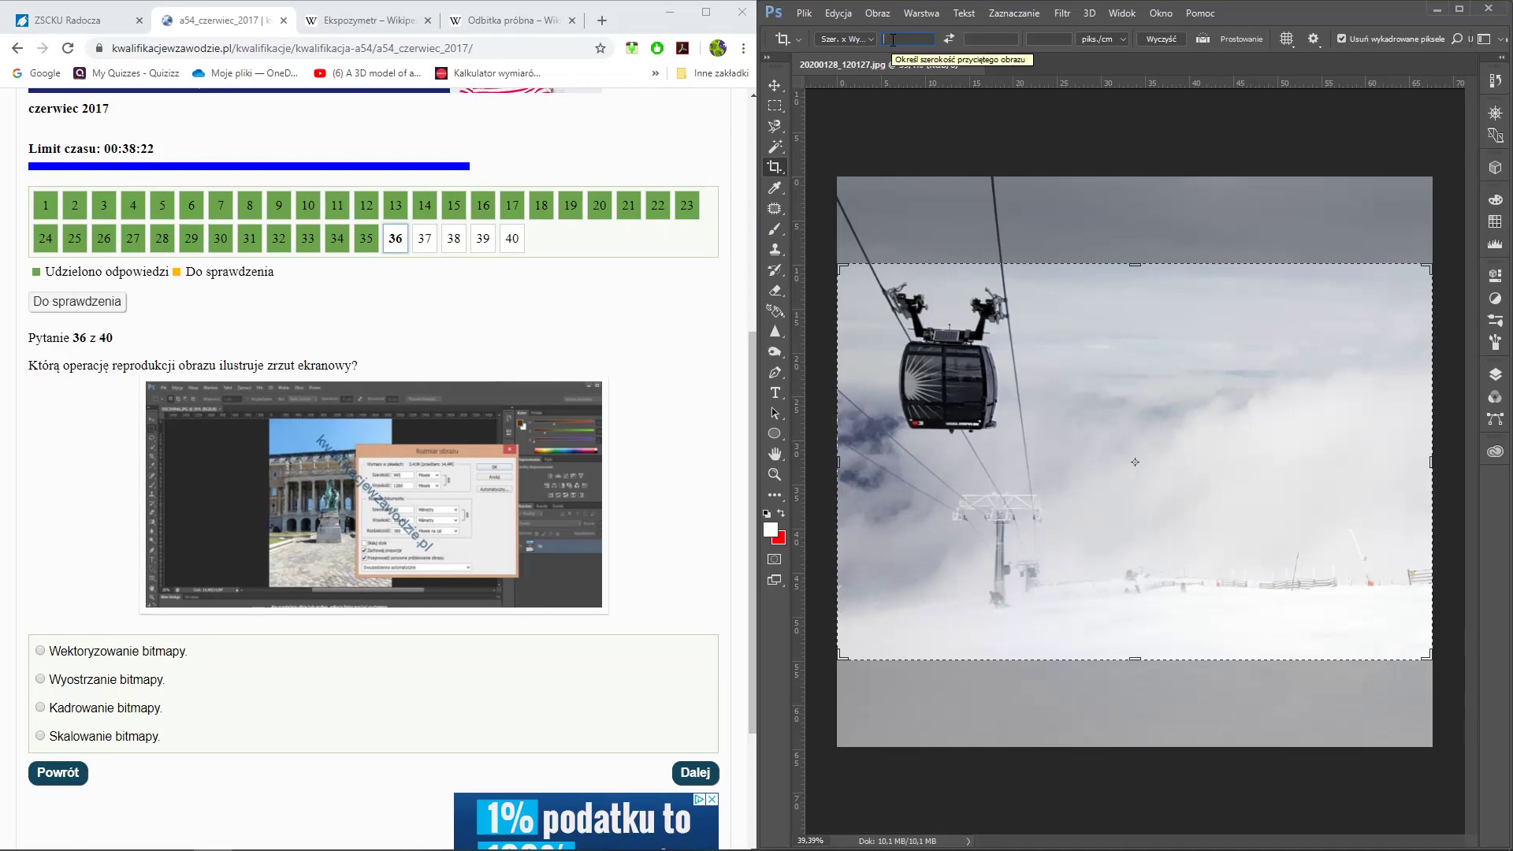
text(15mm)
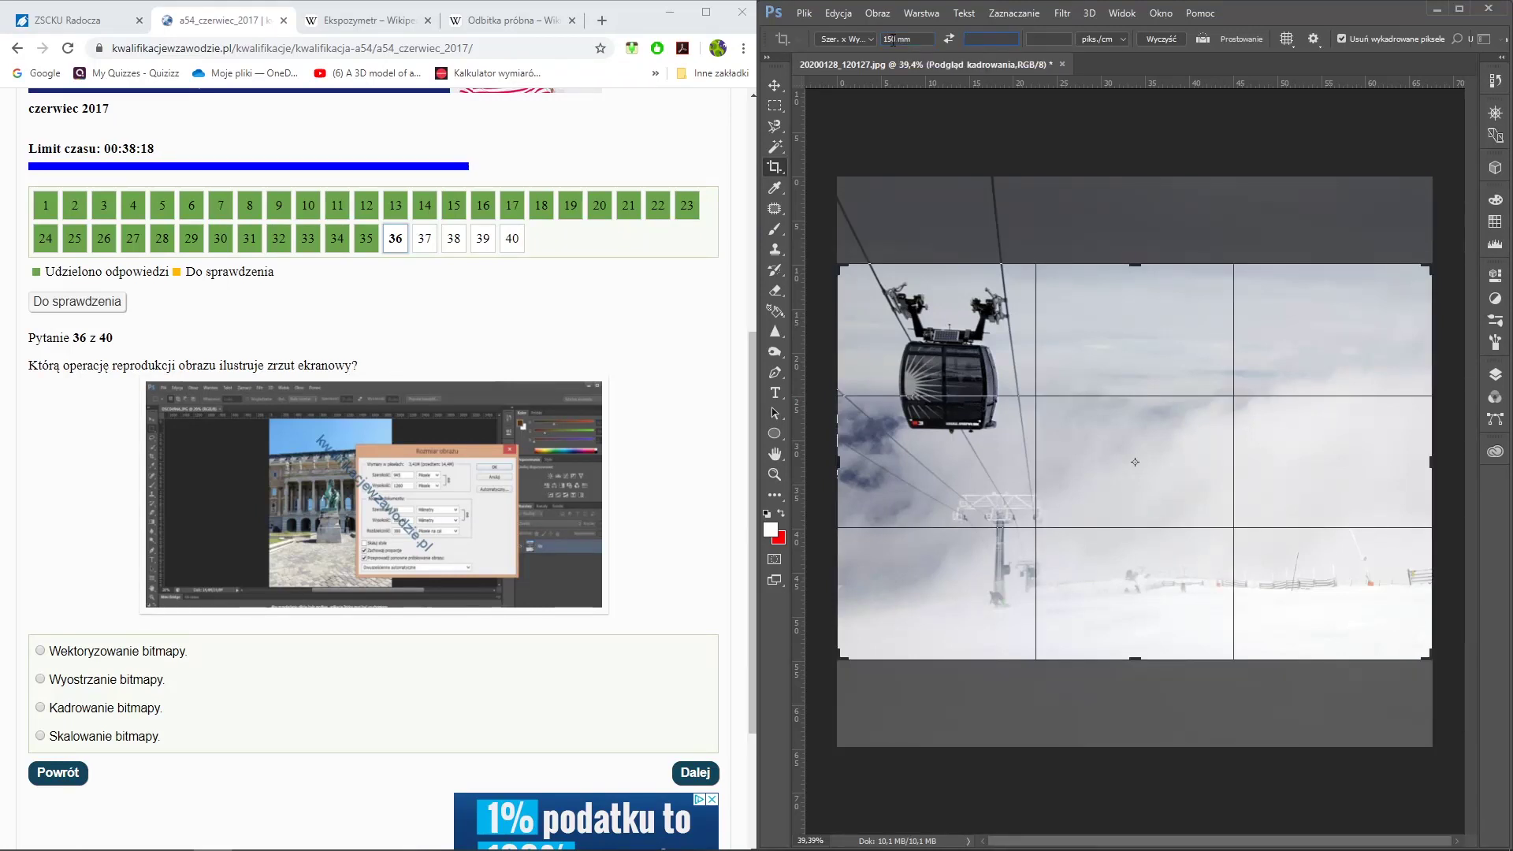
text(100mm)
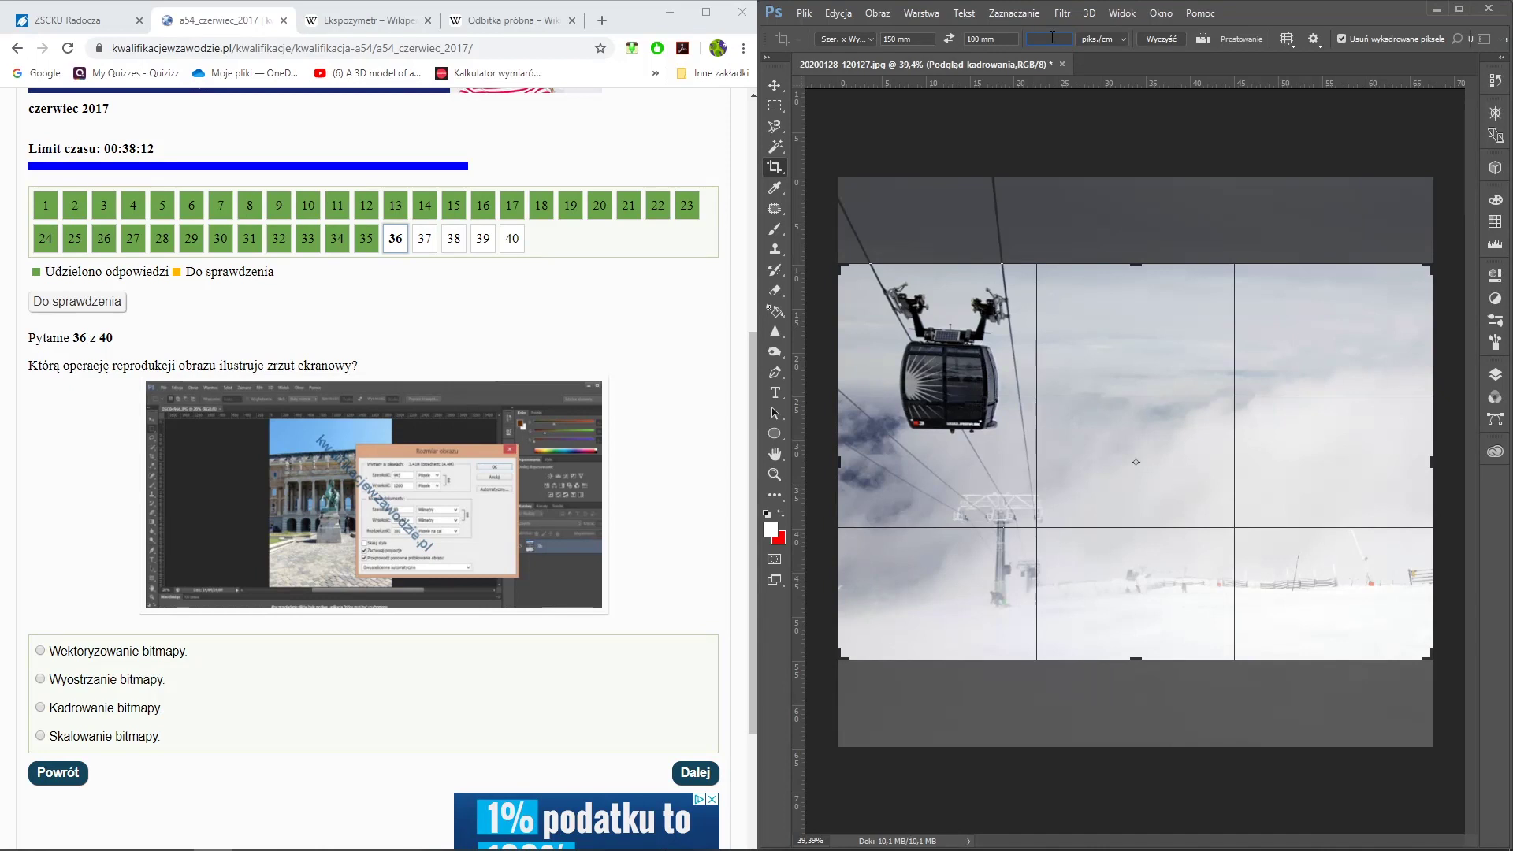
click(1100, 39)
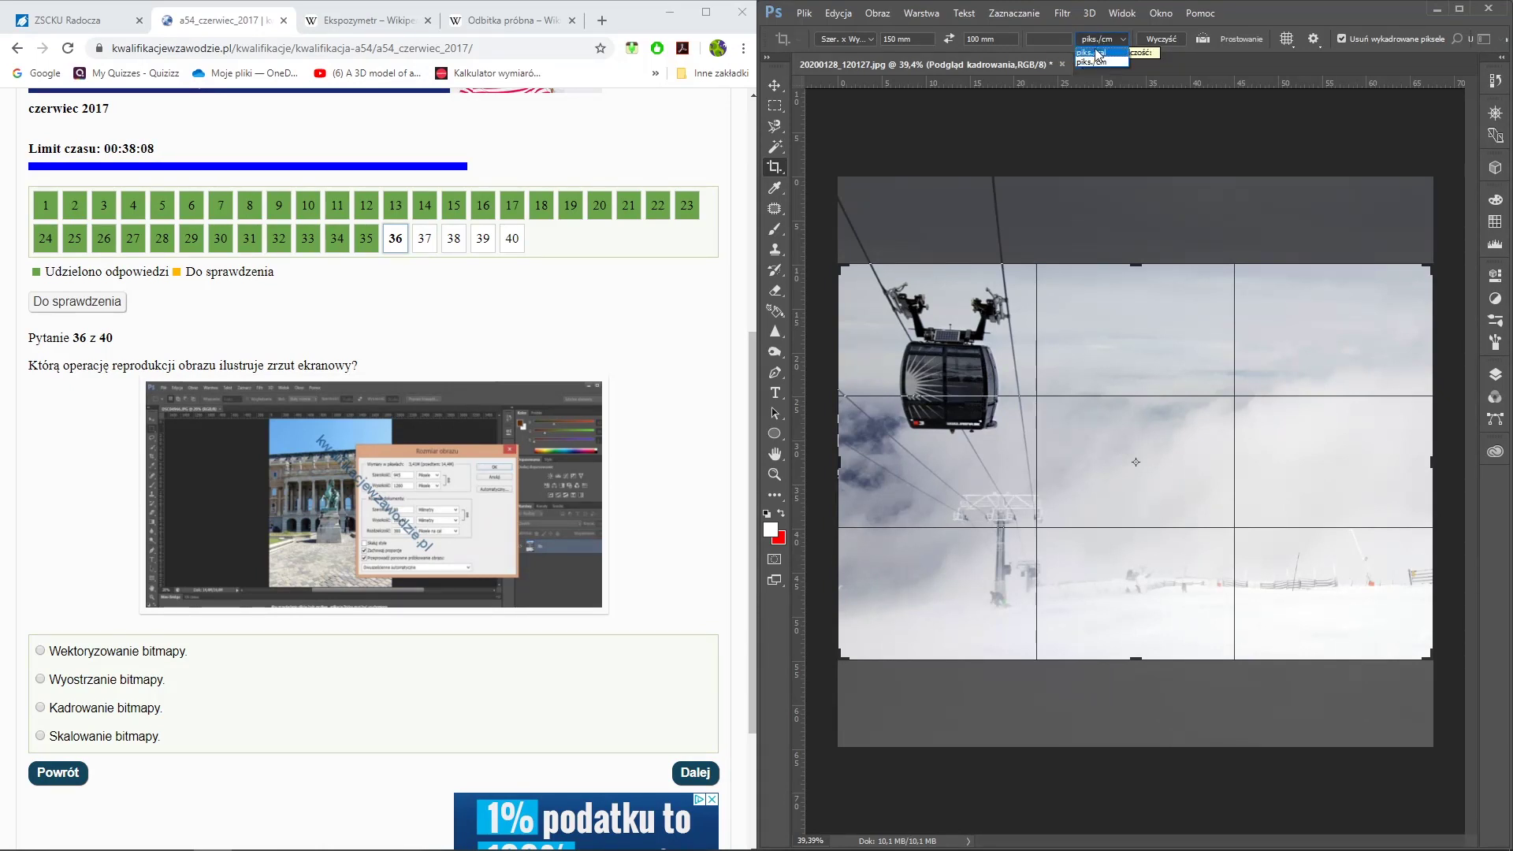
click(1091, 52)
text(300)
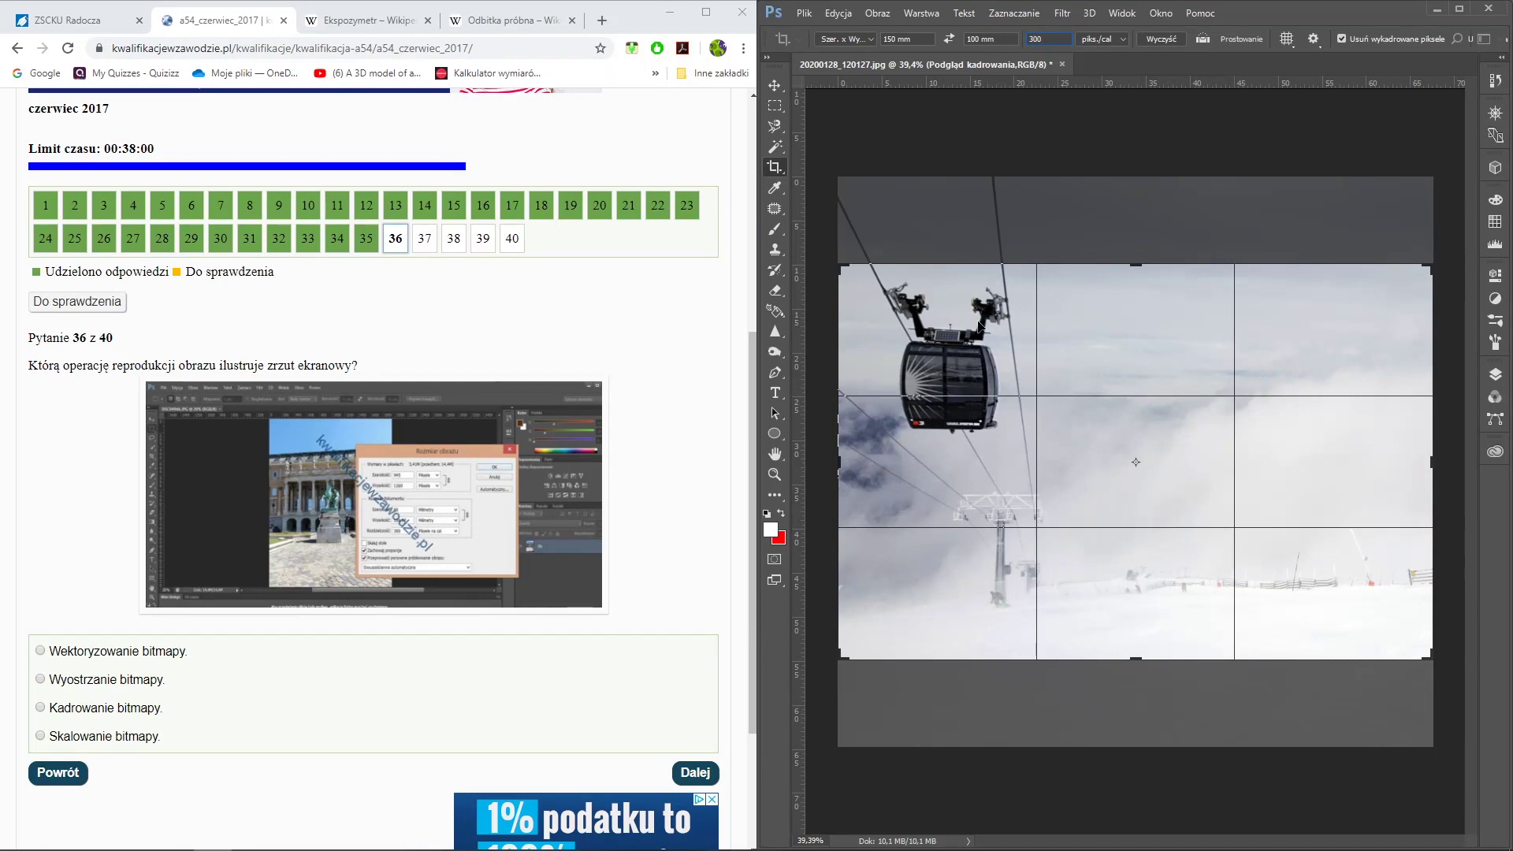
mouse_move(969, 322)
mouse_down()
mouse_move(969, 350)
mouse_move(969, 304)
mouse_move(971, 359)
mouse_move(967, 323)
mouse_up()
key(Return)
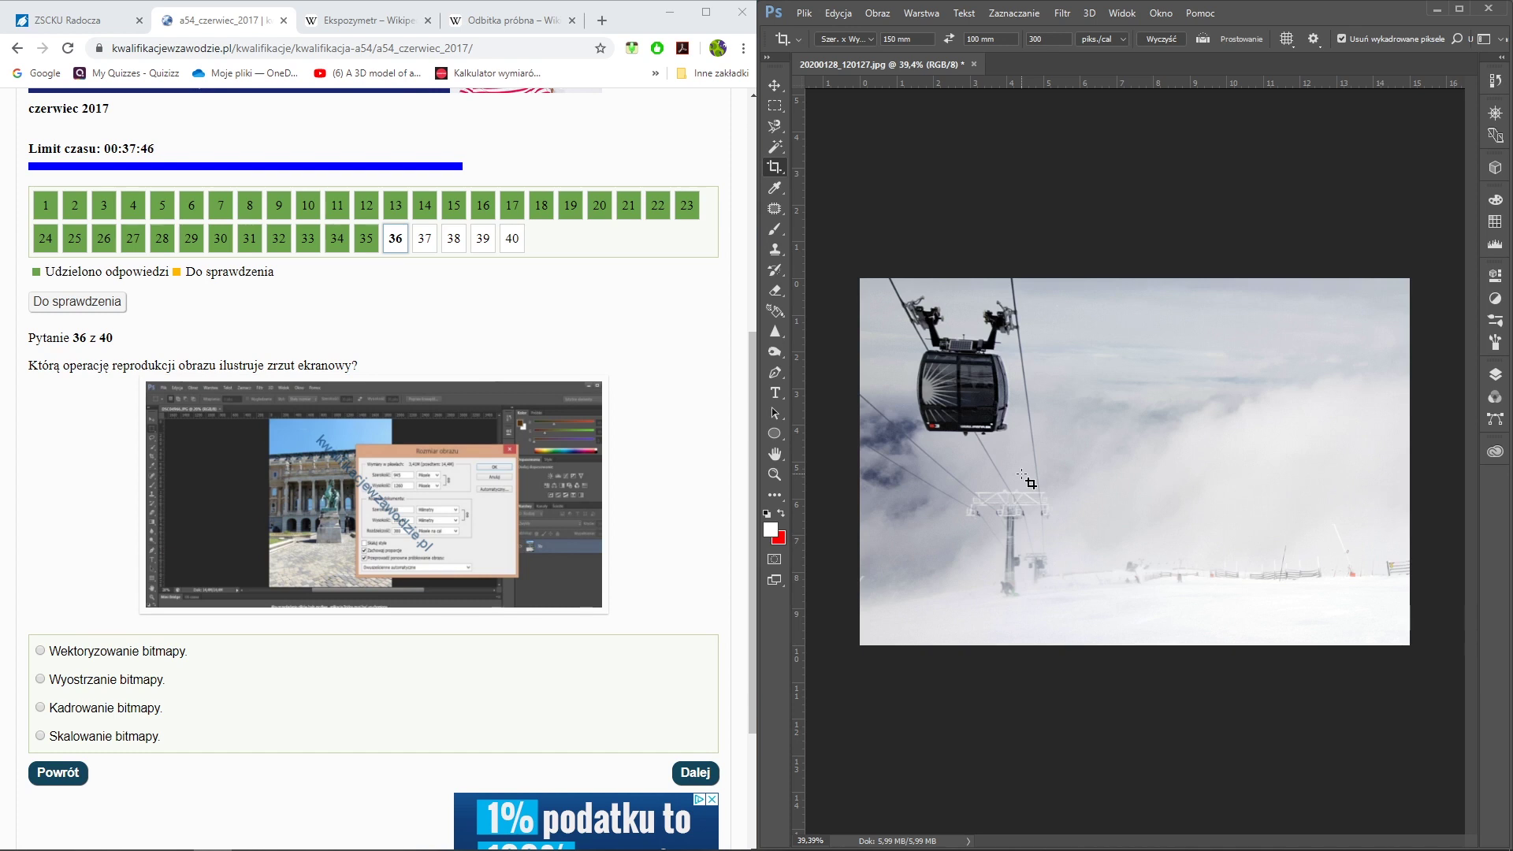
Check the cropped photo's image size in millimetres and leave the dialog without changing the image
click(884, 16)
click(906, 125)
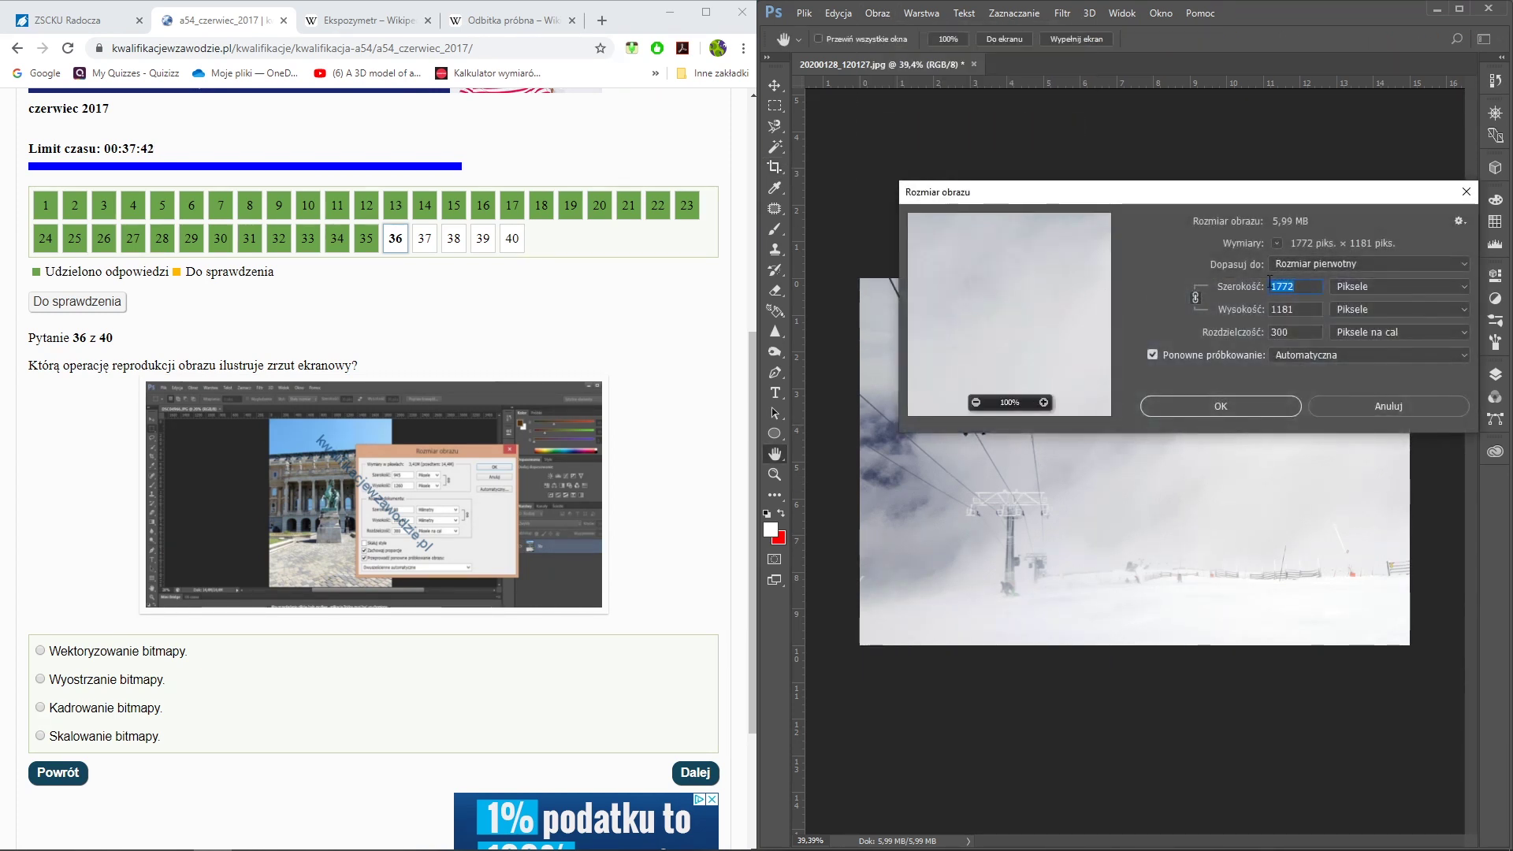
click(1362, 287)
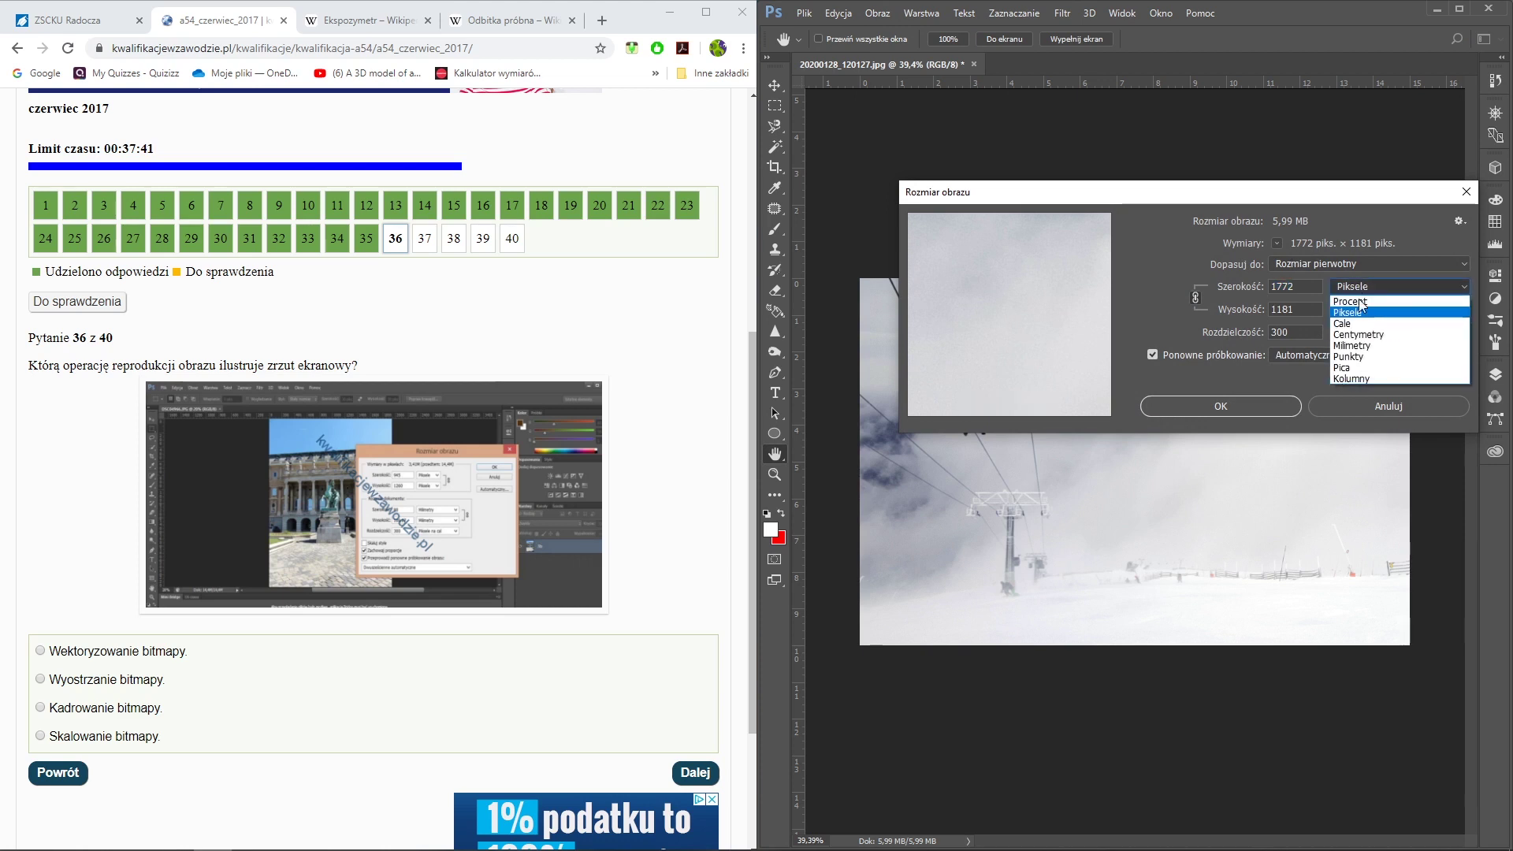
click(1357, 347)
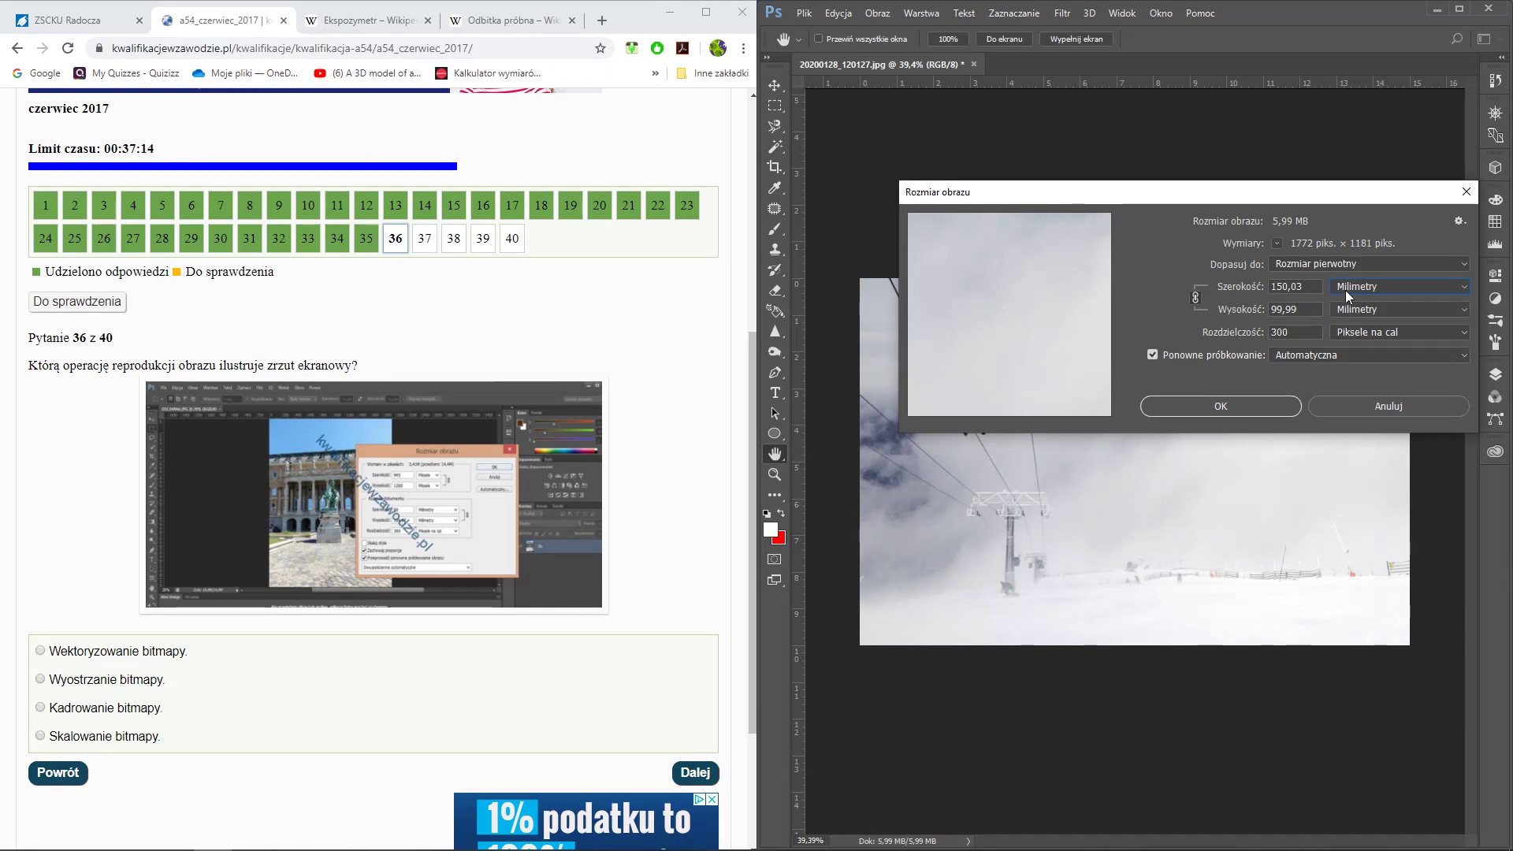
click(1345, 403)
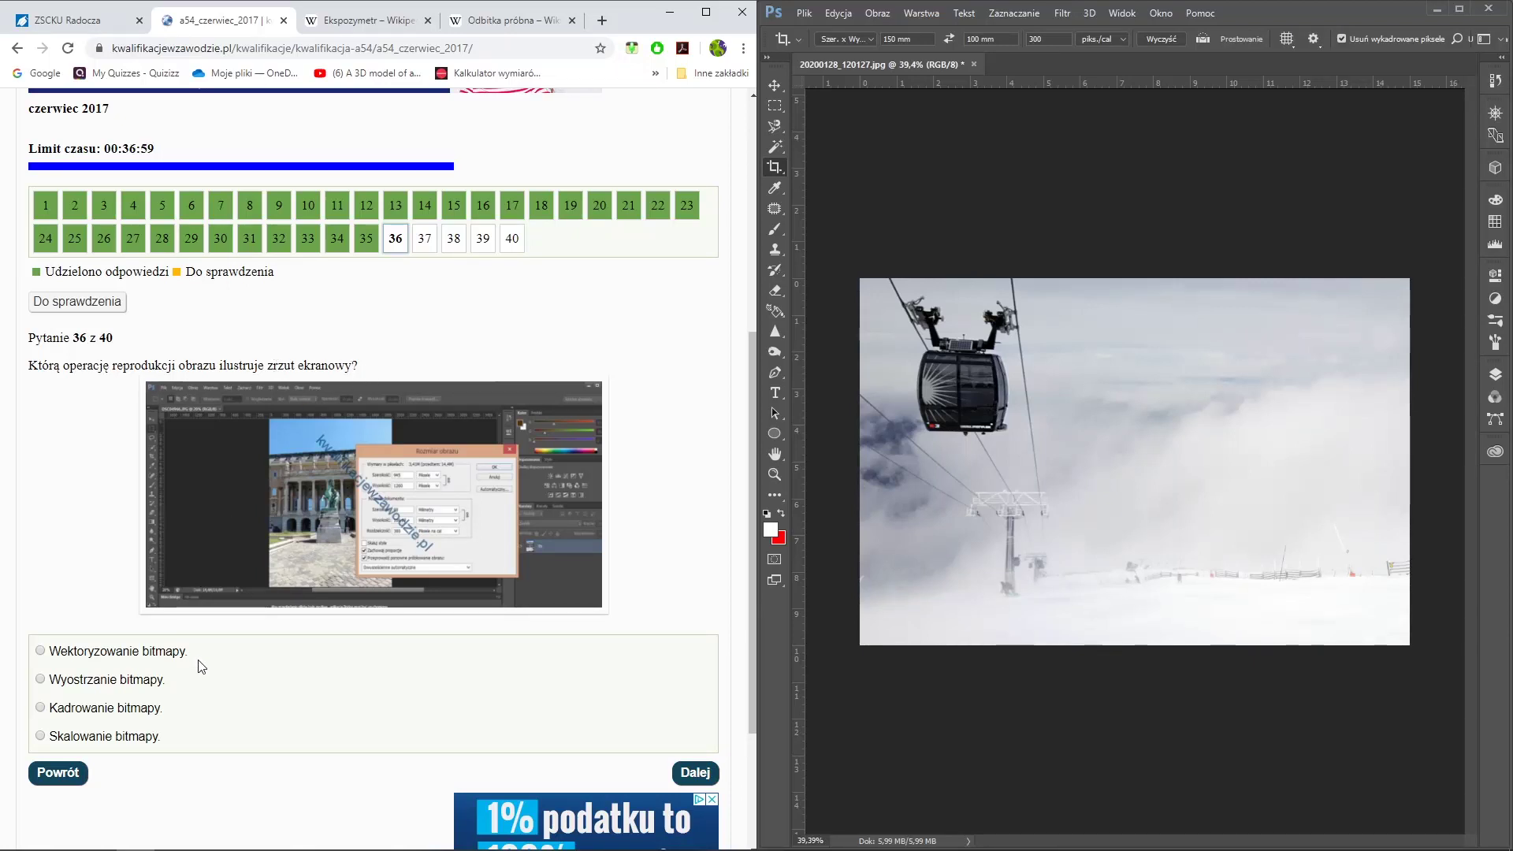
Answer question 36 with "Skalowanie bitmapy" and question 37 with "4 formy", and go to question 38
click(92, 737)
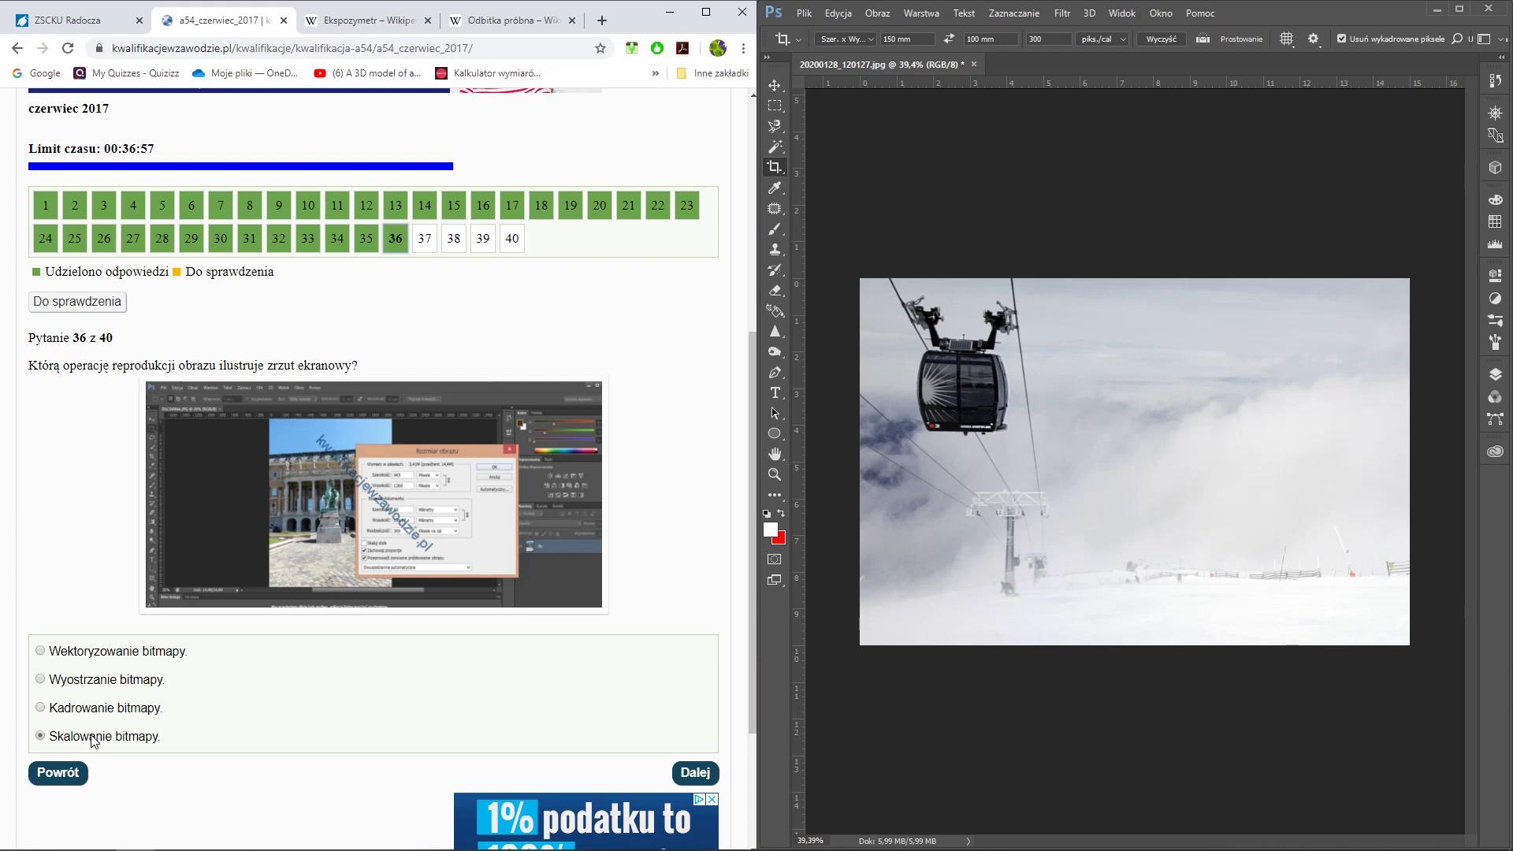
click(691, 773)
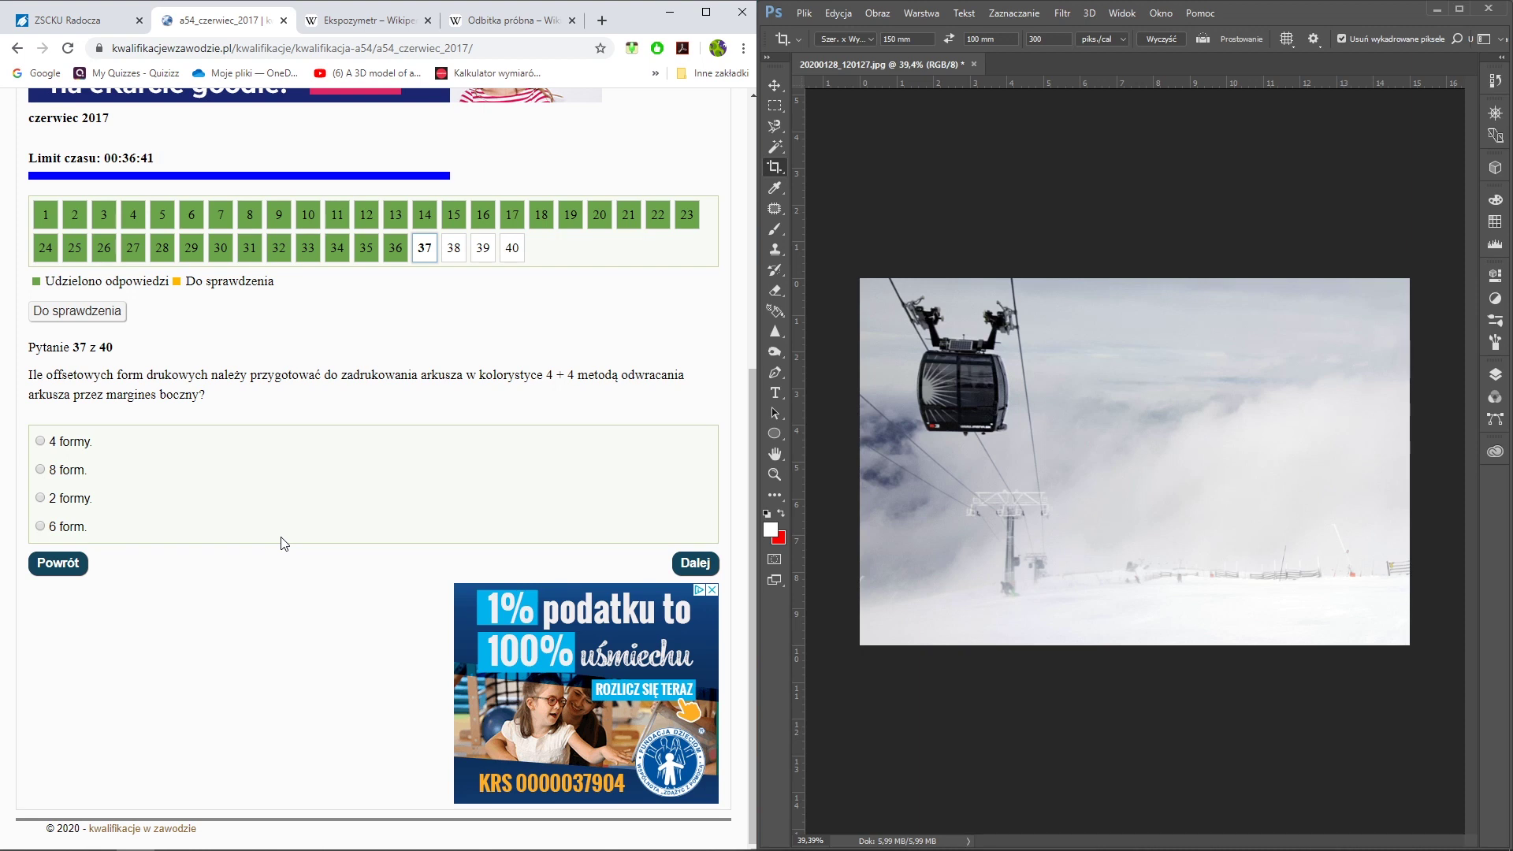
drag(576, 371, 200, 394)
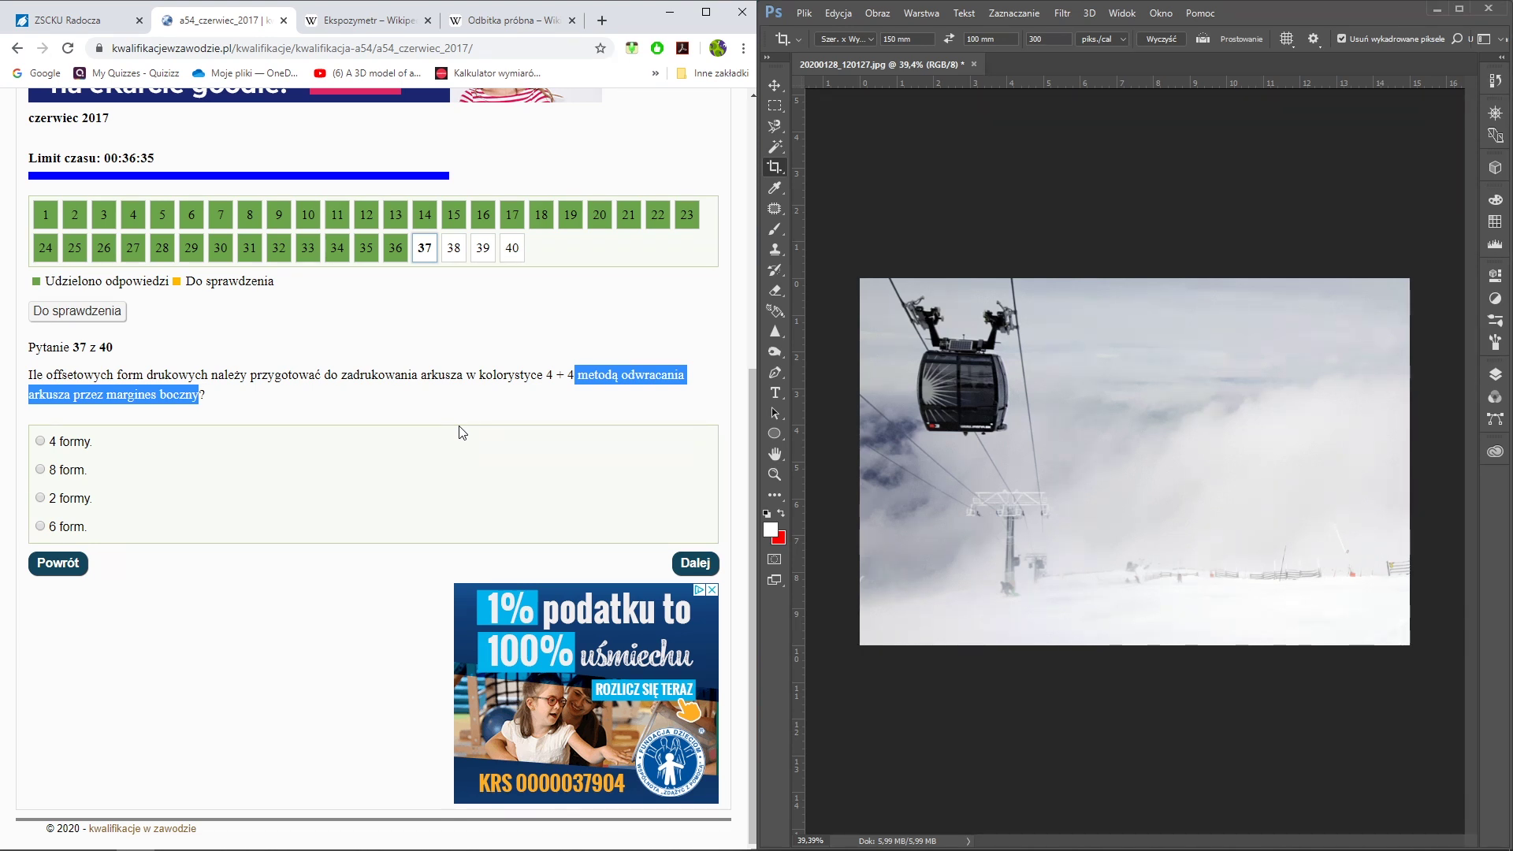
click(86, 434)
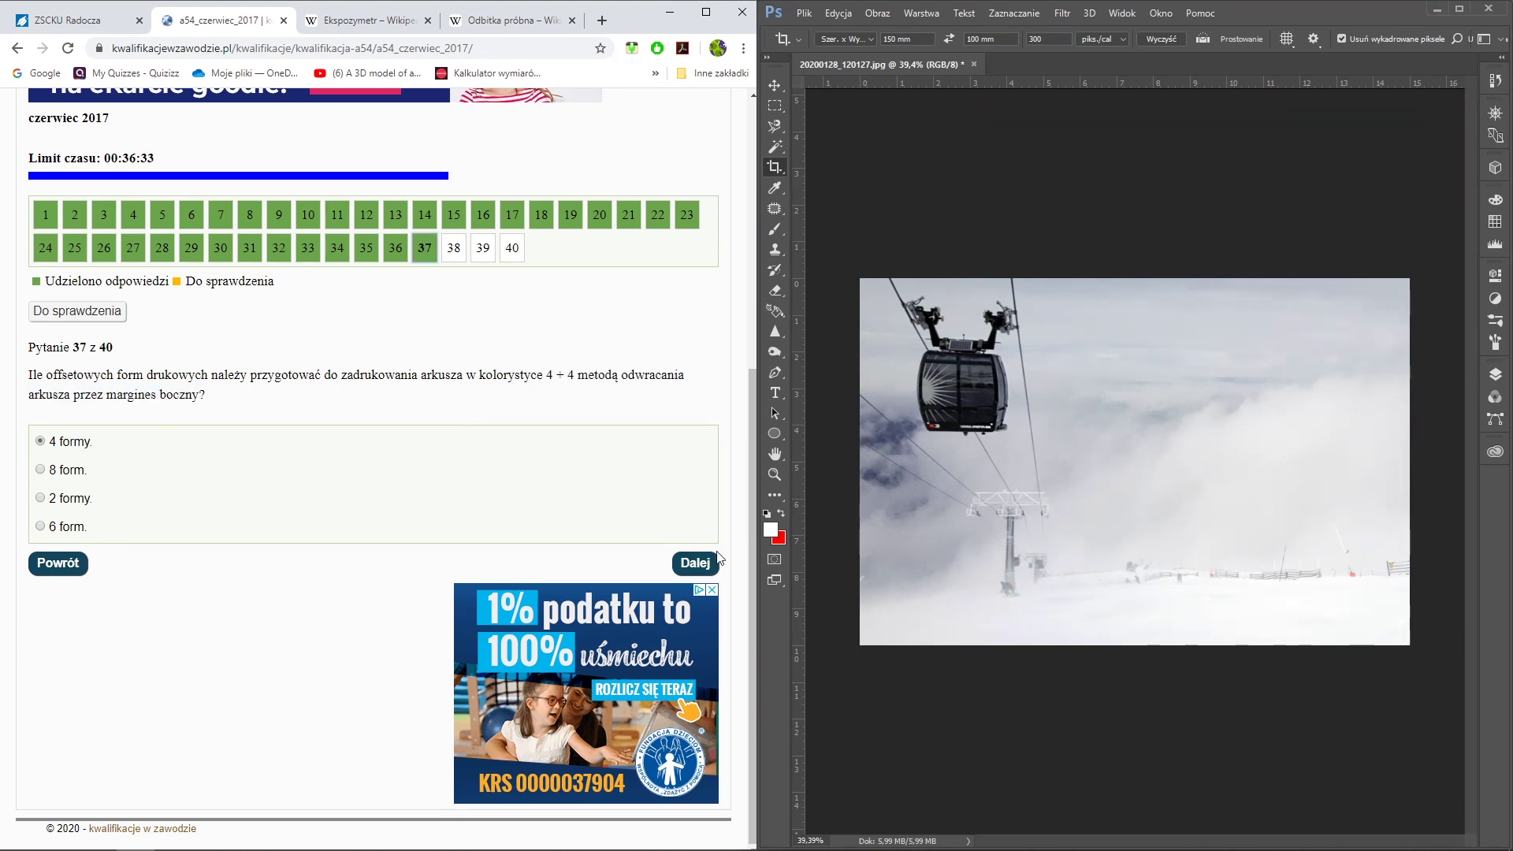
click(695, 562)
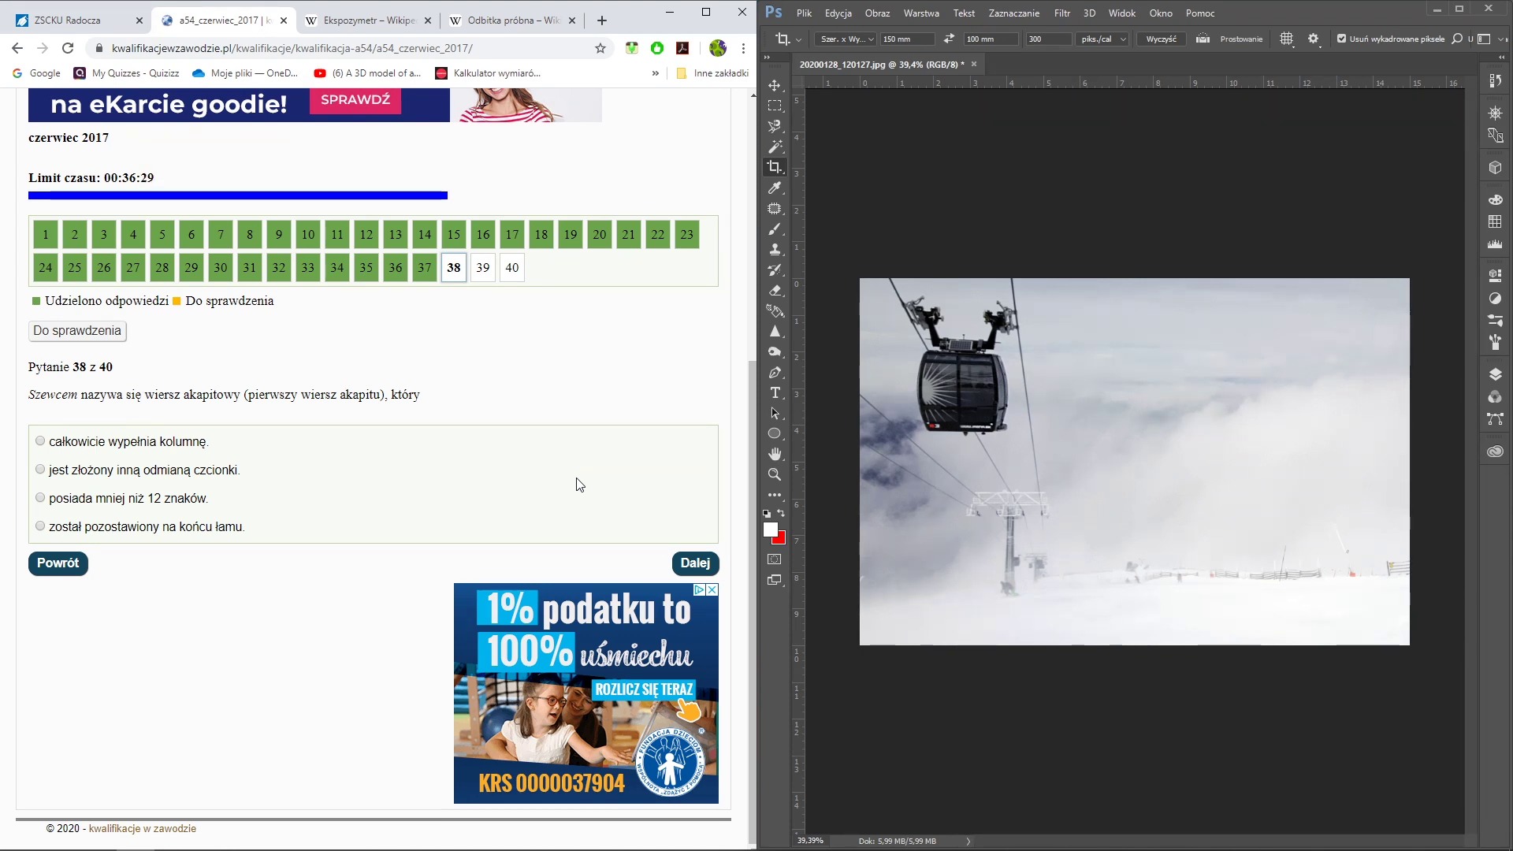
Switch to Adobe Acrobat and examine the "Szewc i bękart" section of zasady składania tekstu.pdf for question 38
key(alt+Tab)
key(alt+Tab)
key(alt+Tab)
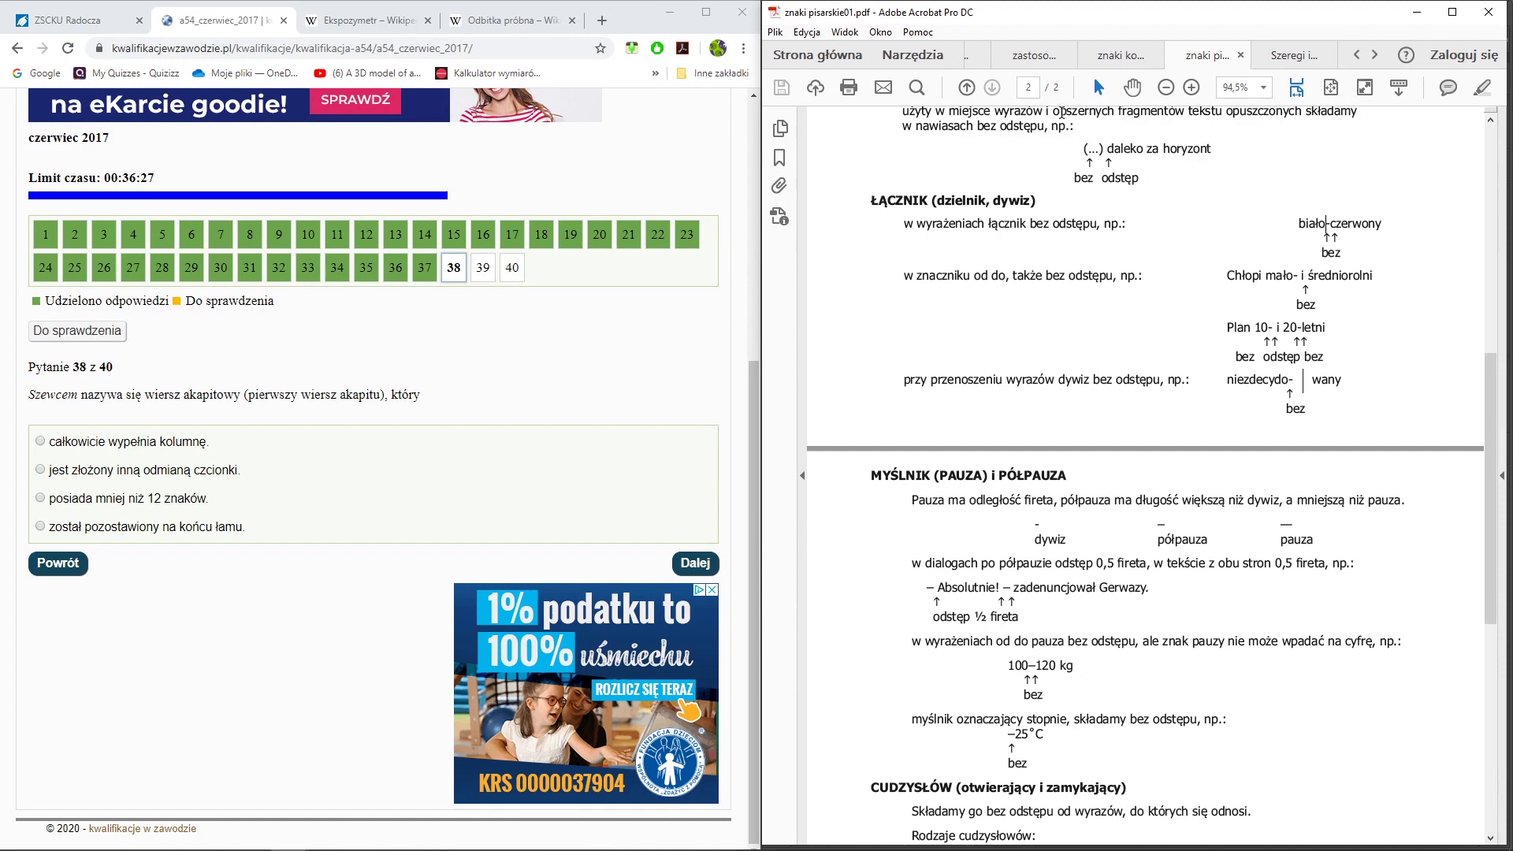
click(1034, 55)
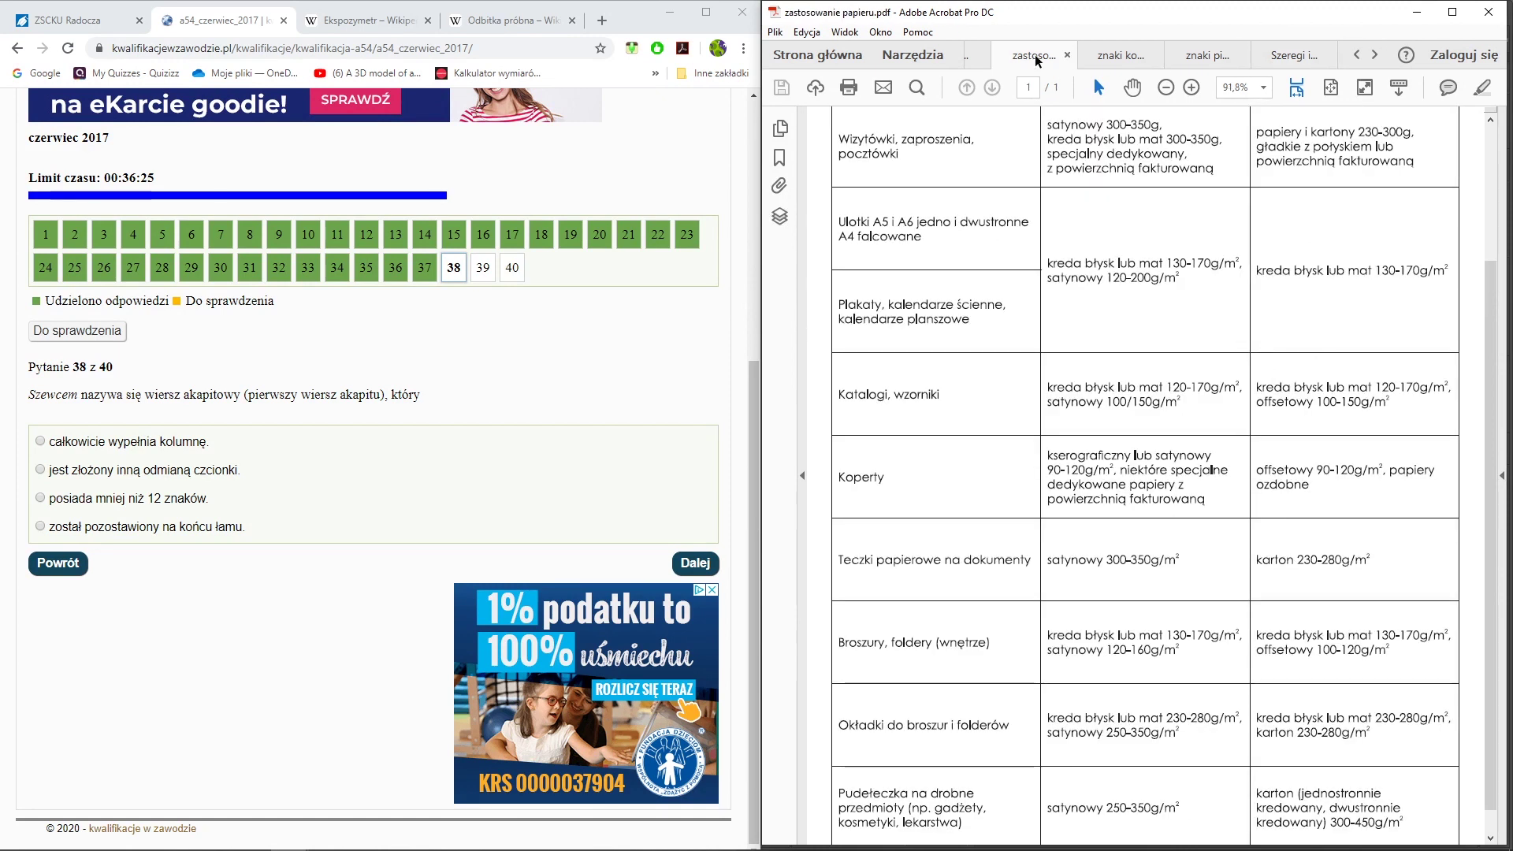
click(1356, 54)
click(1356, 54)
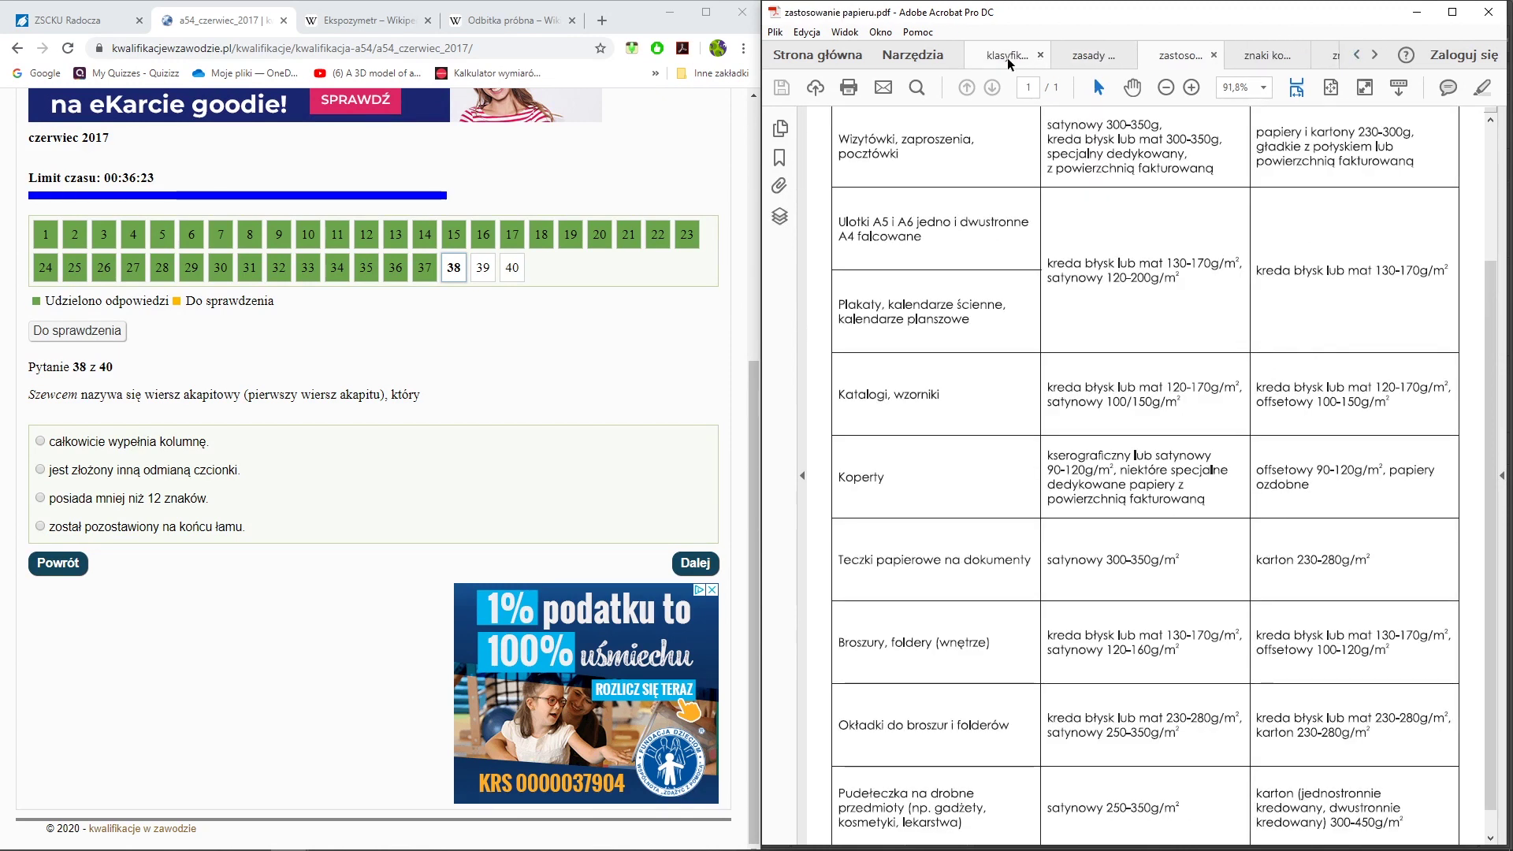
click(1092, 55)
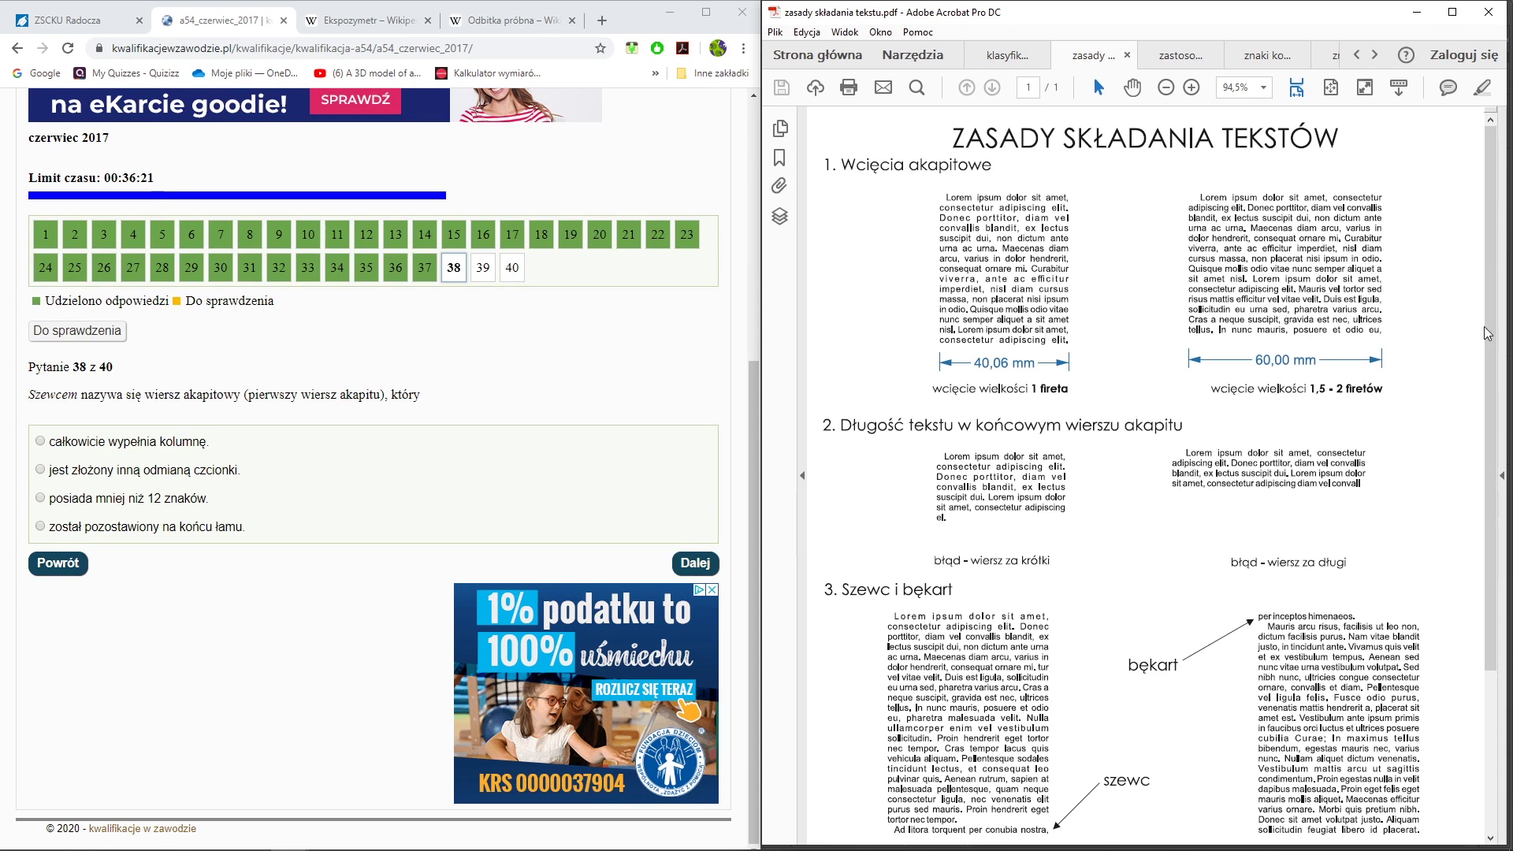
scroll(1487, 333, down, 3)
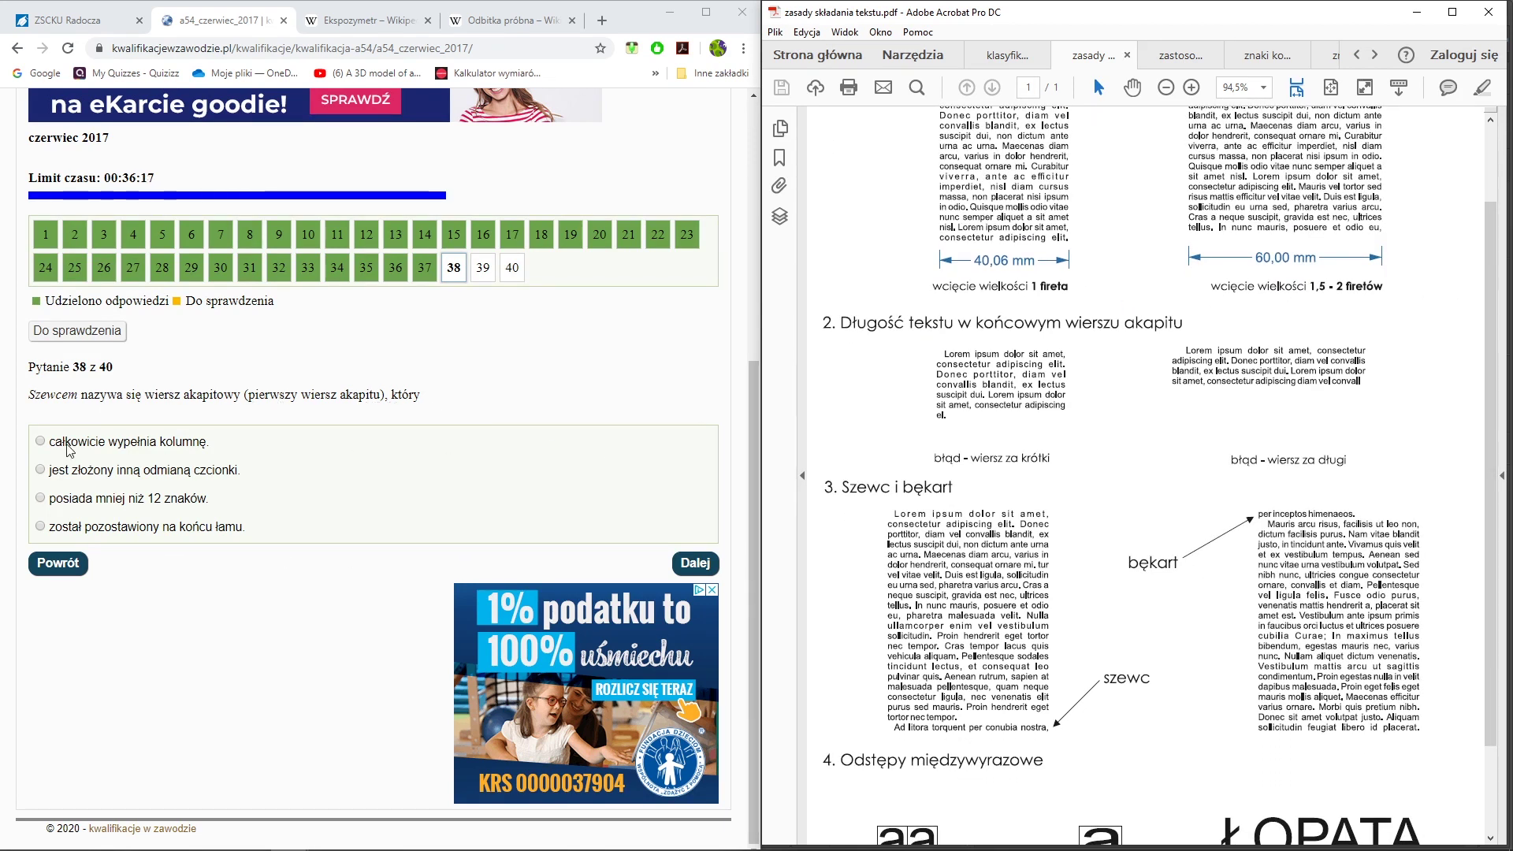
Answer question 38 with "został pozostawiony na końcu łamu" and go to question 39
click(66, 531)
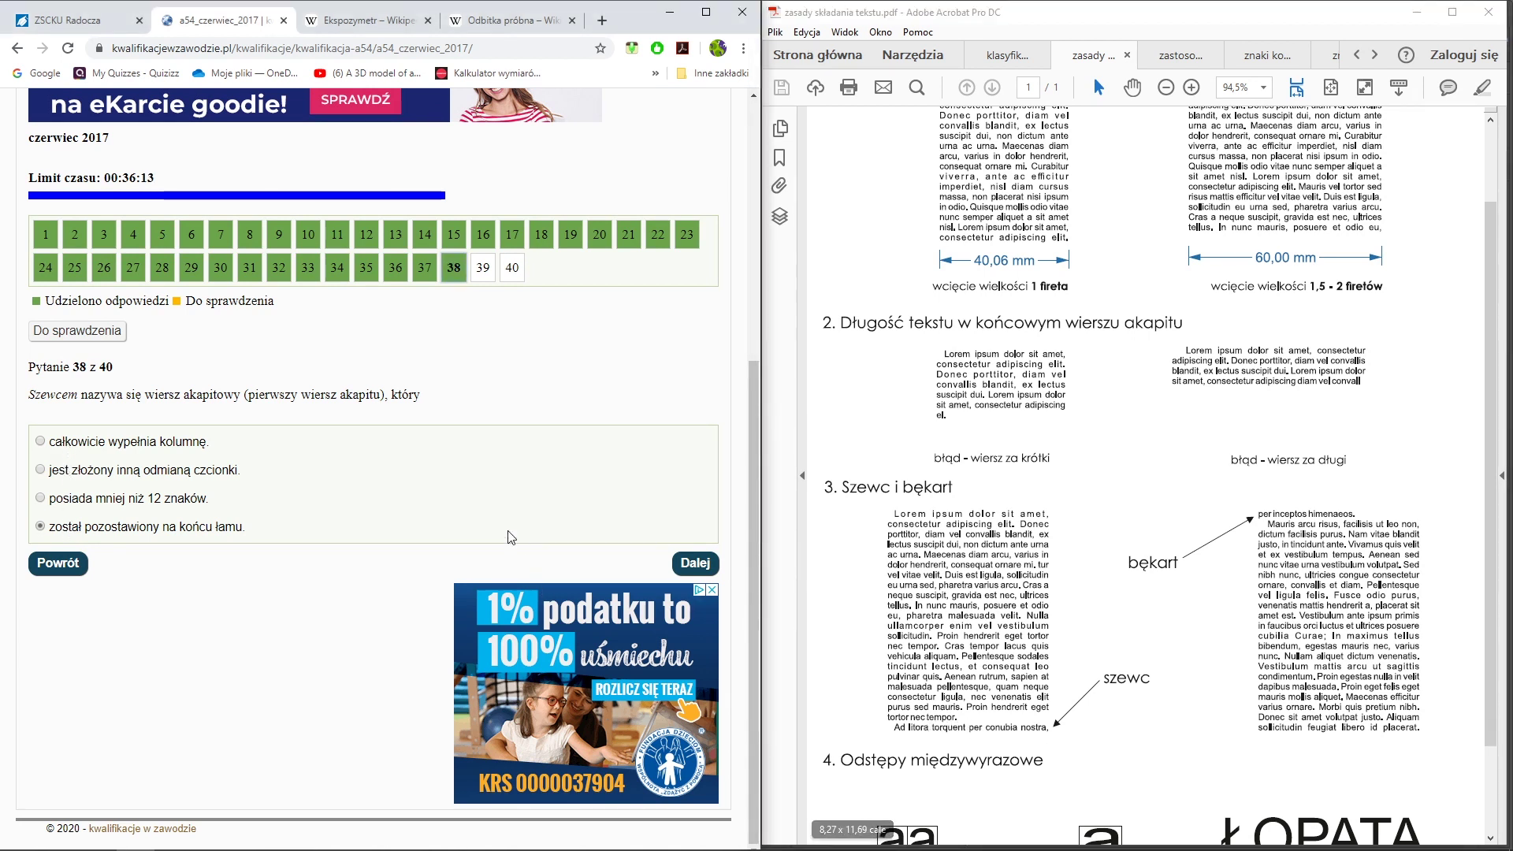
click(695, 563)
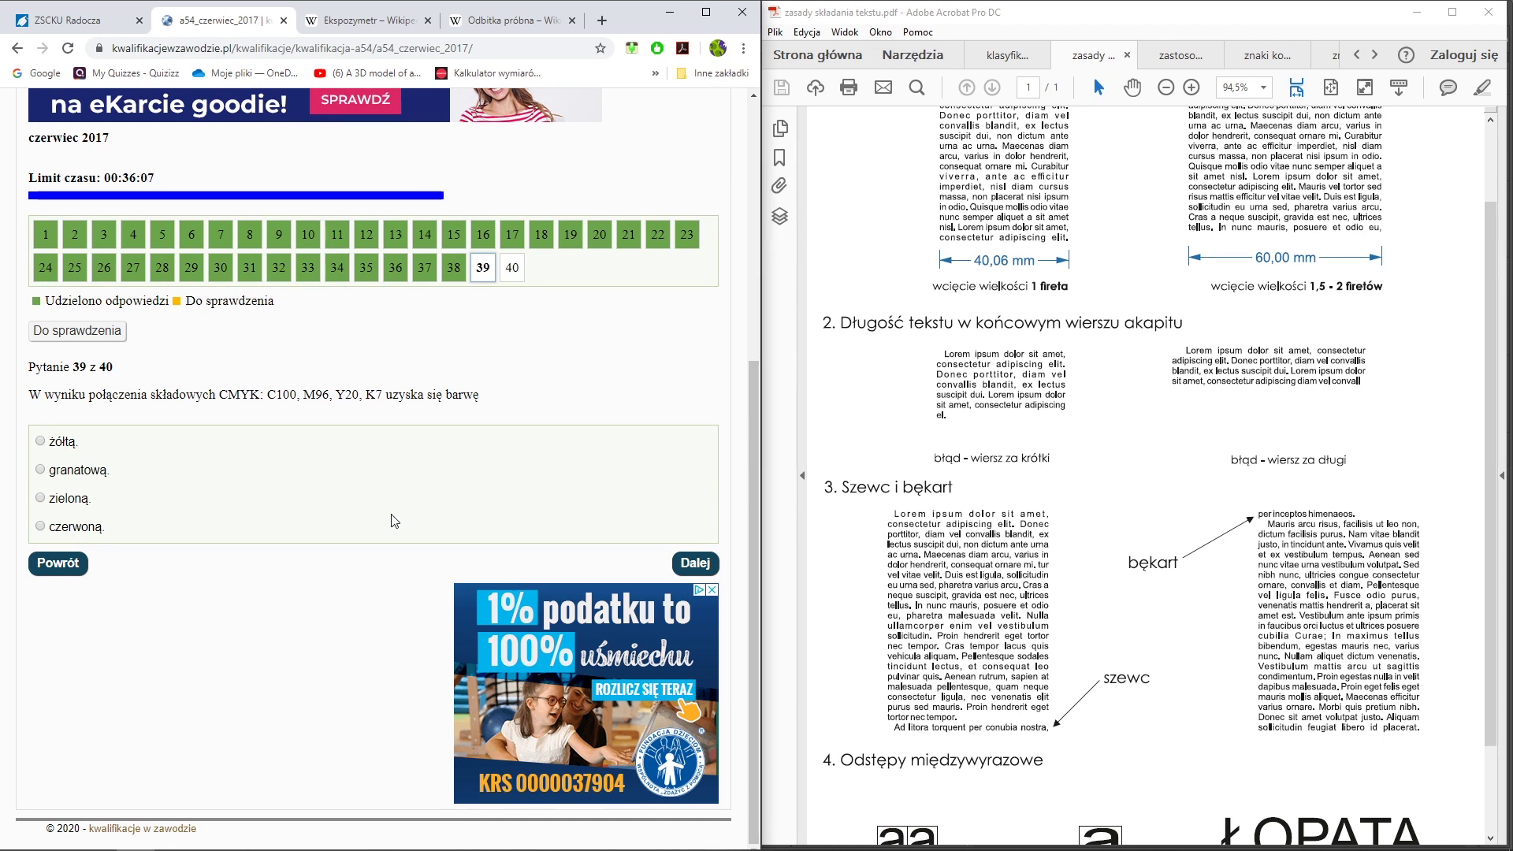
Consult rgb cmyk.jpg in the Photos app, answer question 39 with "granatową" and go to question 40
key(alt+Tab)
key(alt+Tab)
key(alt+Tab)
key(alt+Tab)
key(alt+Tab)
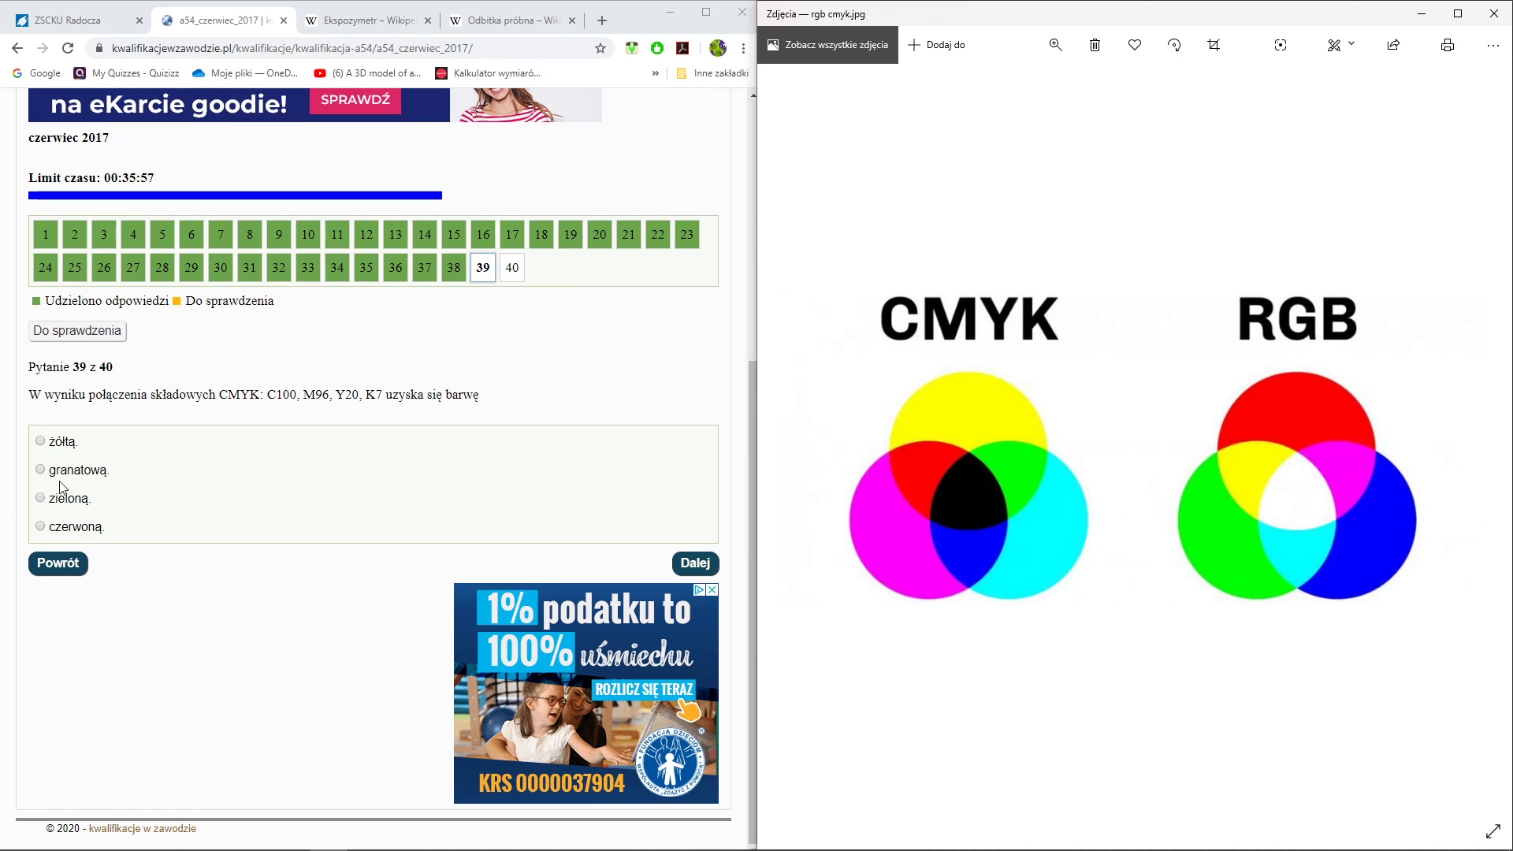
click(101, 473)
click(697, 565)
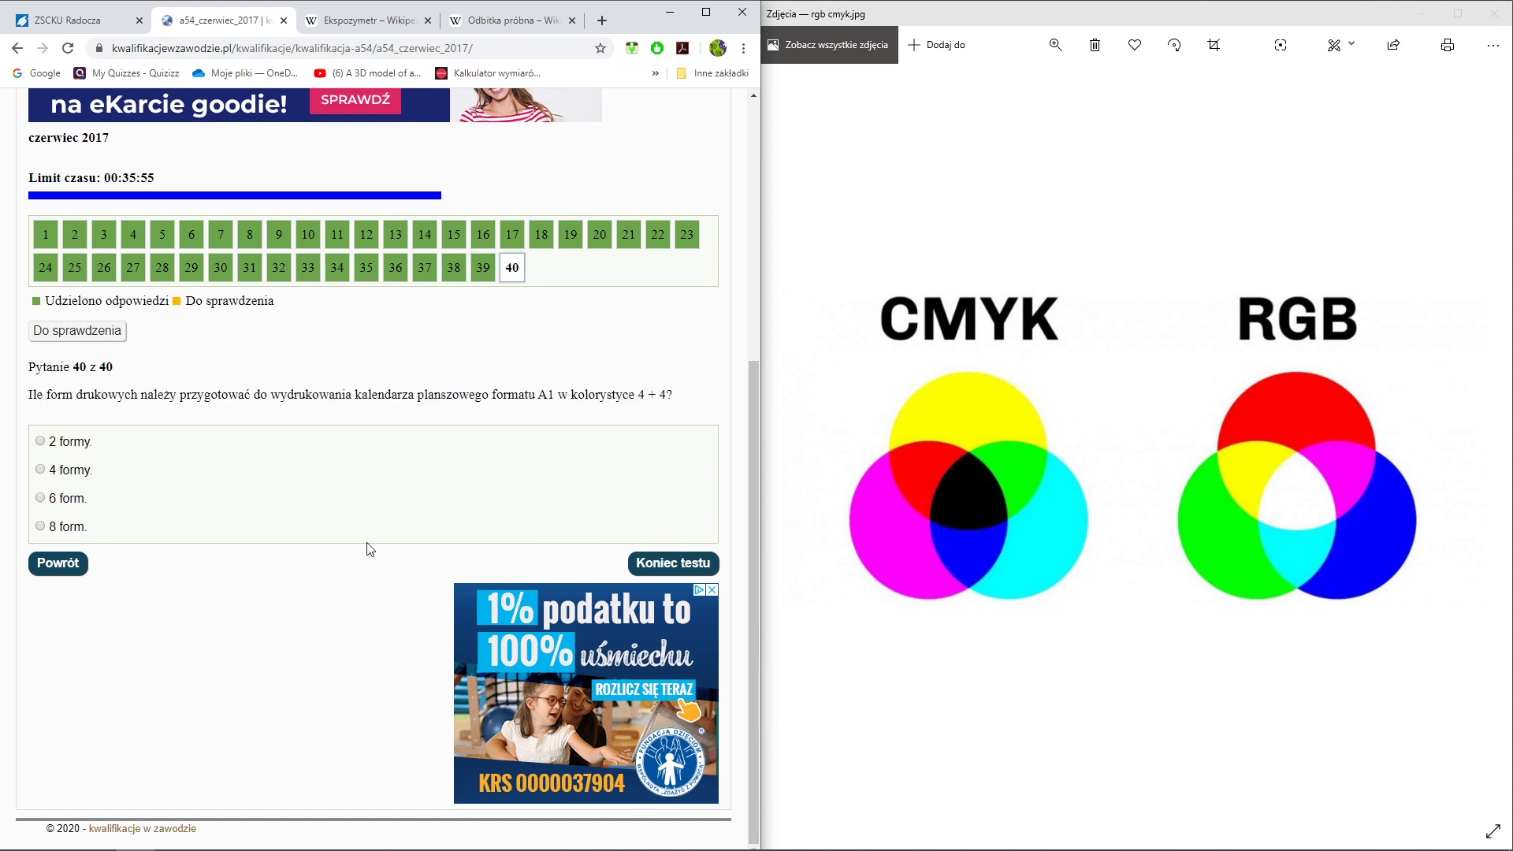